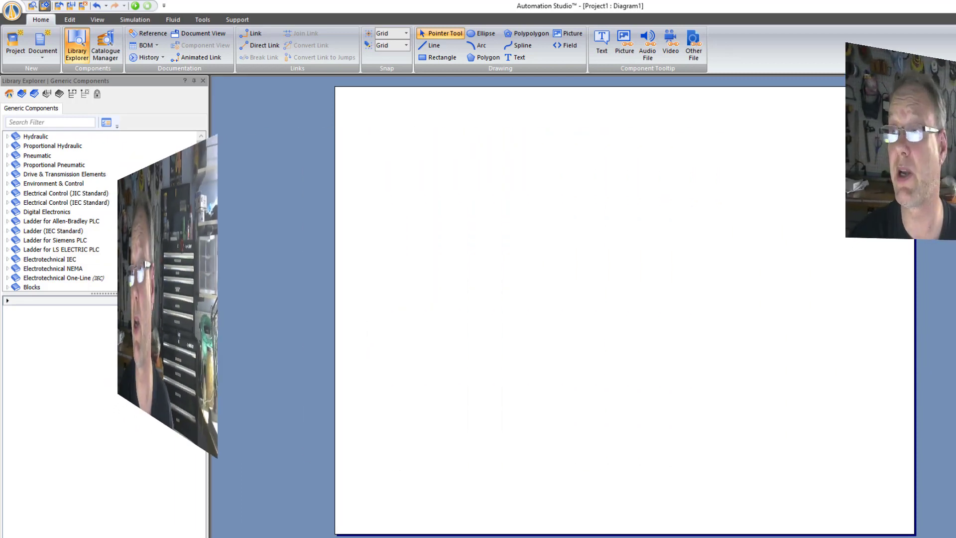
Switch to Paint and copy the complete start/stop relay ladder diagram picture.
mouse_move(955, 188)
mouse_down()
mouse_move(347, 120)
mouse_move(348, 1)
mouse_up()
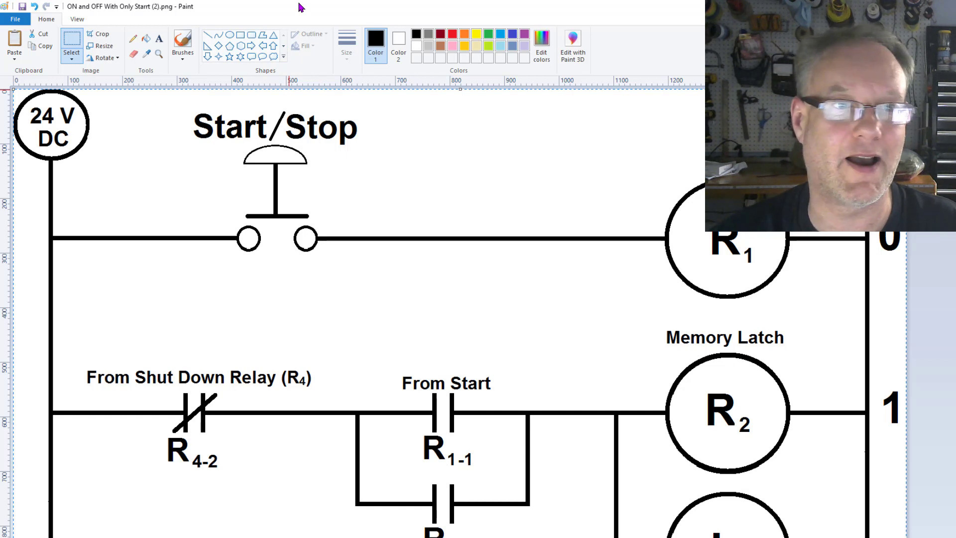
drag(330, 262, 372, 287)
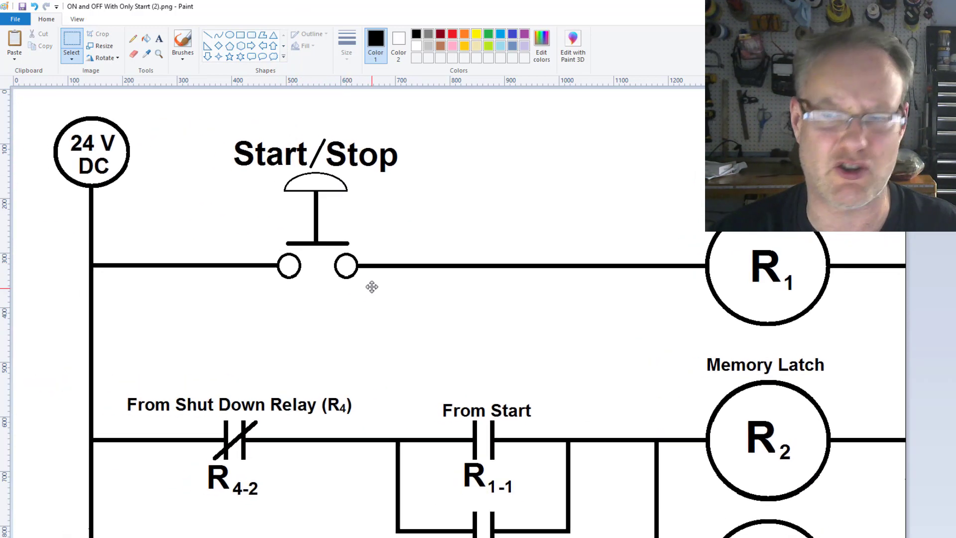
key(ctrl+z)
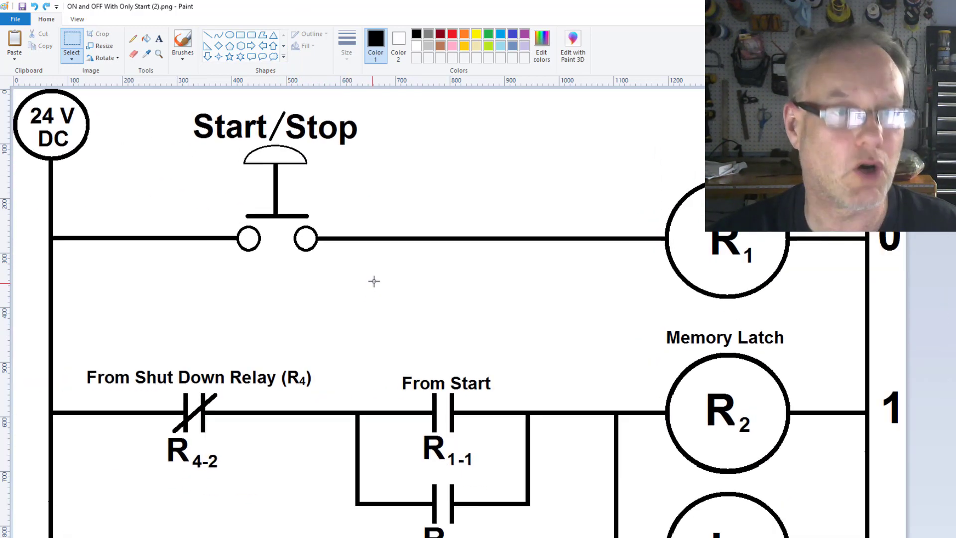
right_click(183, 130)
click(222, 187)
right_click(222, 187)
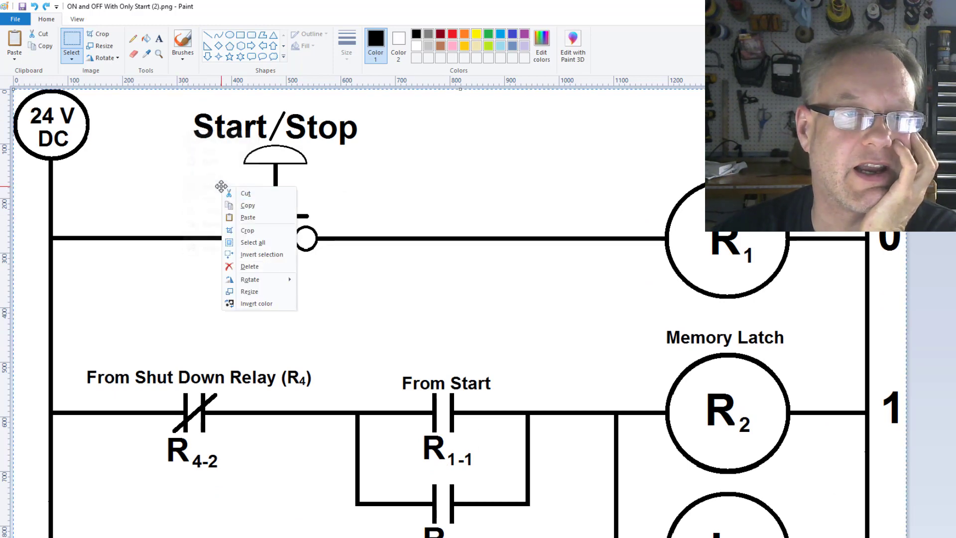
click(248, 205)
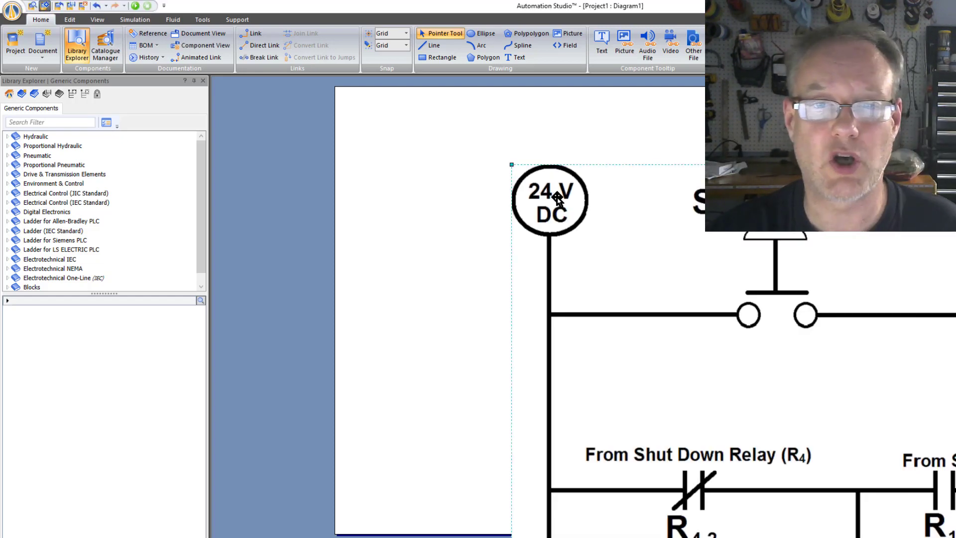
In the Automation Studio diagram, shrink the pasted ladder picture and place it along the sheet's upper-right edge.
drag(511, 165, 689, 363)
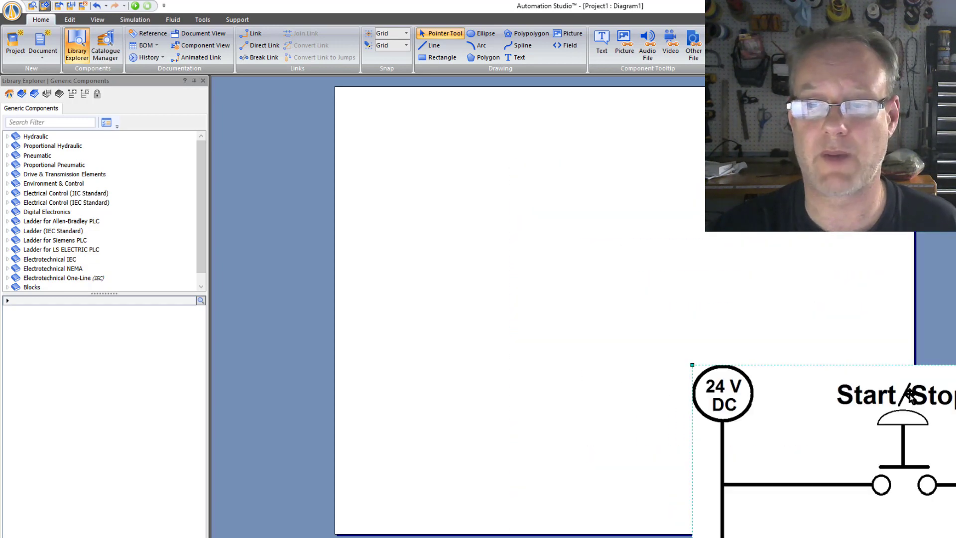
drag(415, 214, 857, 424)
drag(841, 460, 624, 183)
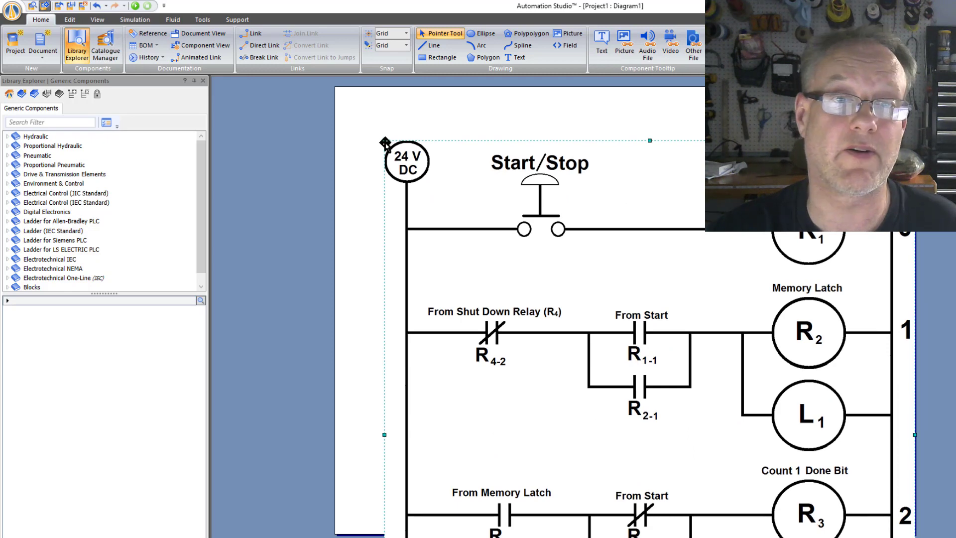
drag(382, 155, 684, 174)
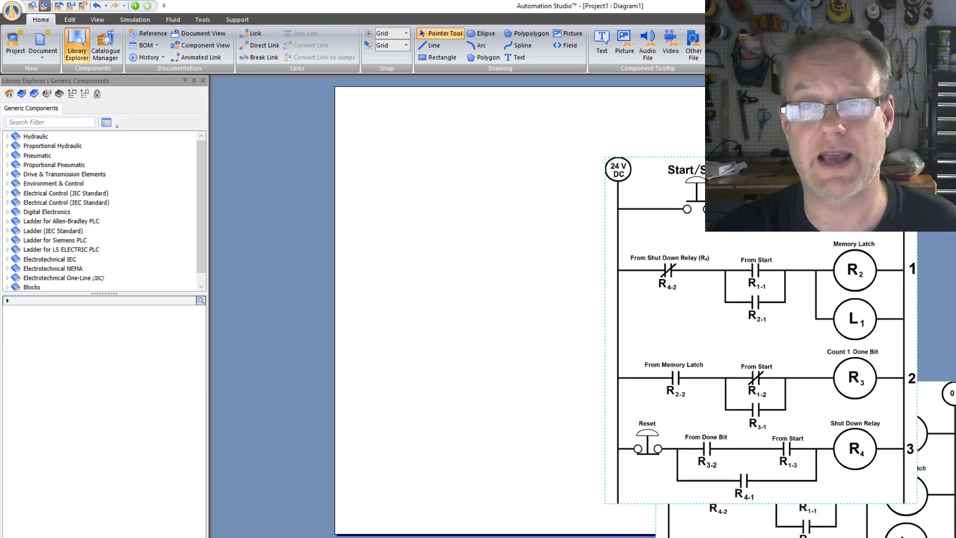
drag(611, 159, 683, 107)
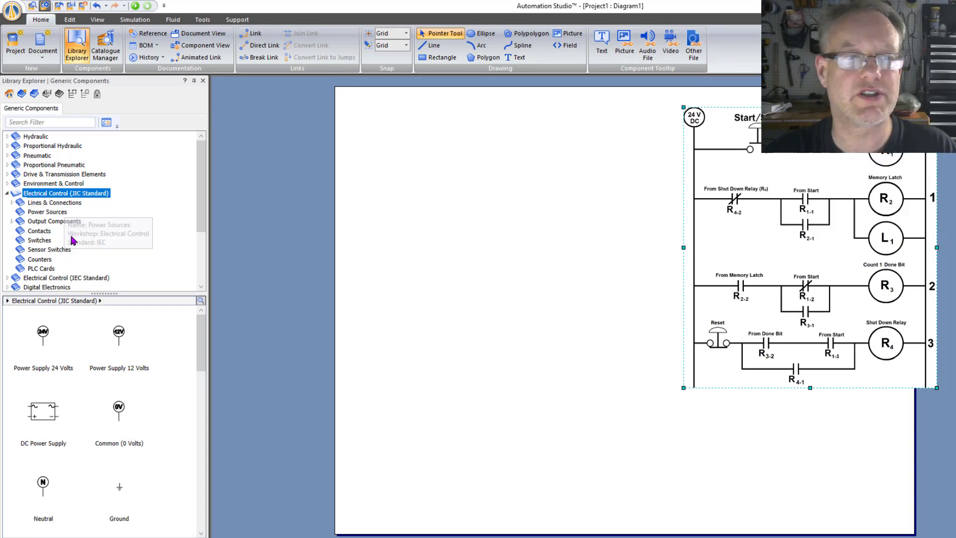
Place a Power Supply 24 Volts and a Common (0 Volts) component side by side in the blank area beside the ladder picture.
drag(45, 339, 389, 149)
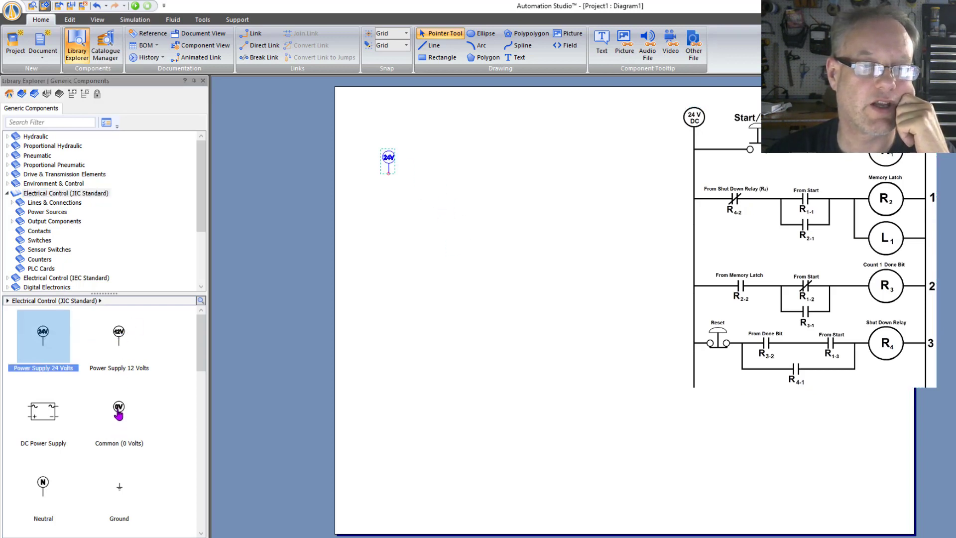
drag(119, 410, 544, 154)
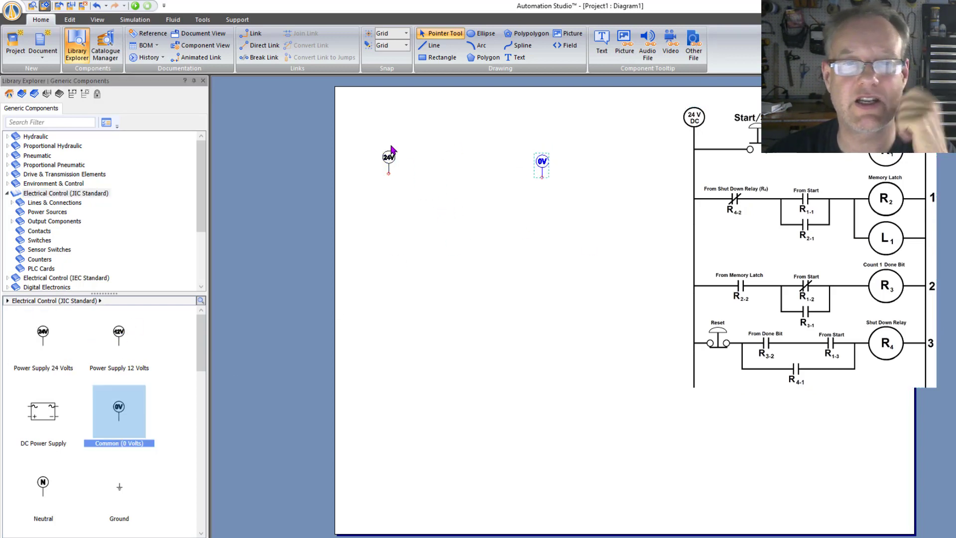
click(424, 202)
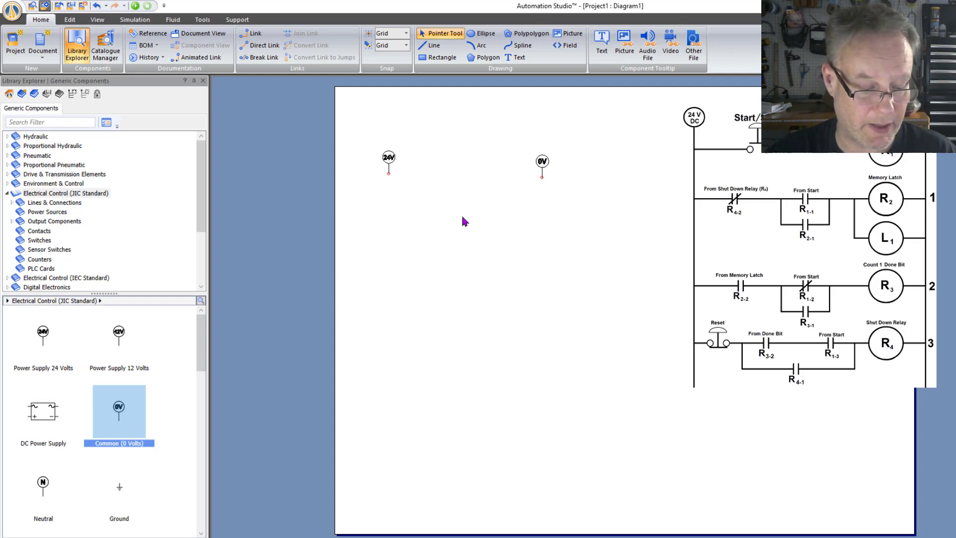
scroll(461, 214, up, 3)
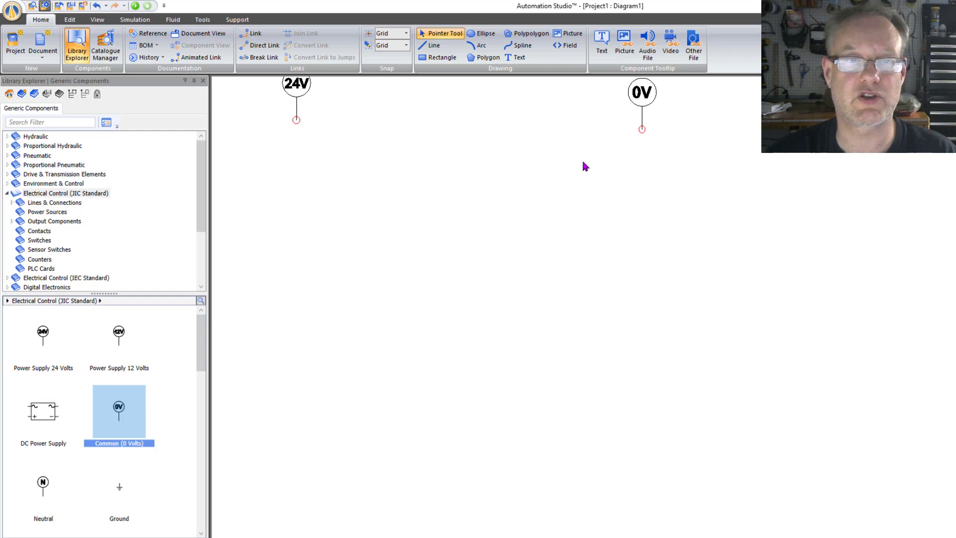
scroll(650, 124, up, 1)
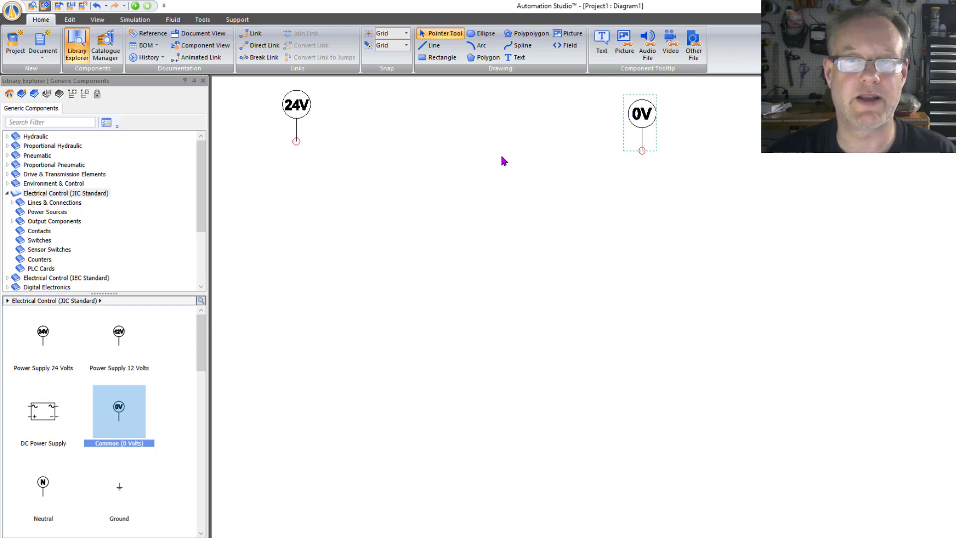
scroll(318, 242, down, 3)
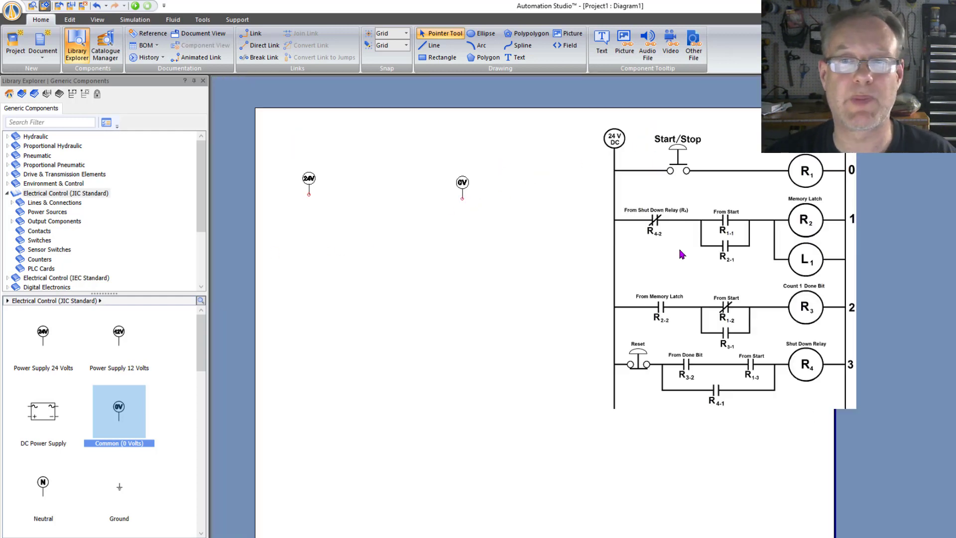
Move the ladder picture over the sheet's left part and enlarge it to span most of the sheet.
mouse_move(715, 212)
mouse_down()
mouse_move(678, 238)
mouse_move(702, 218)
mouse_up()
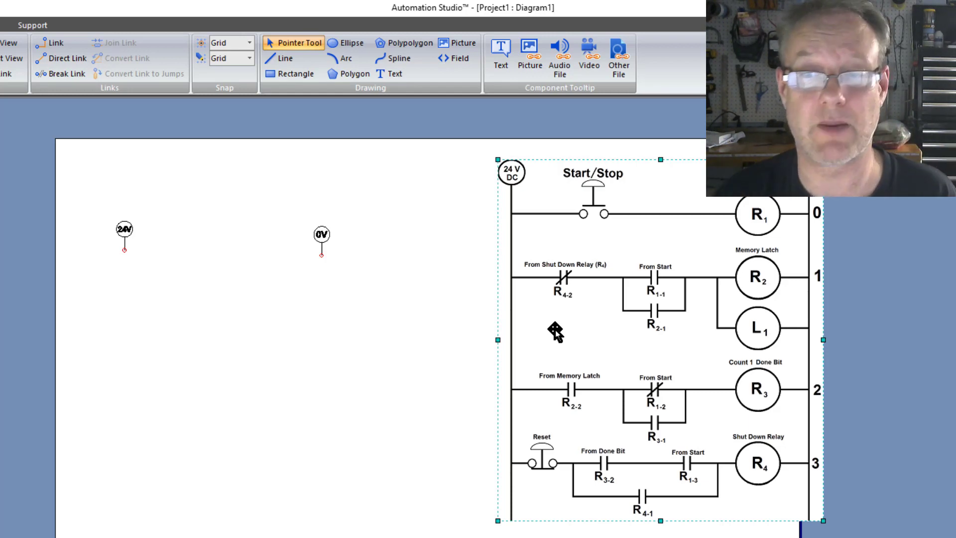
drag(555, 331, 134, 246)
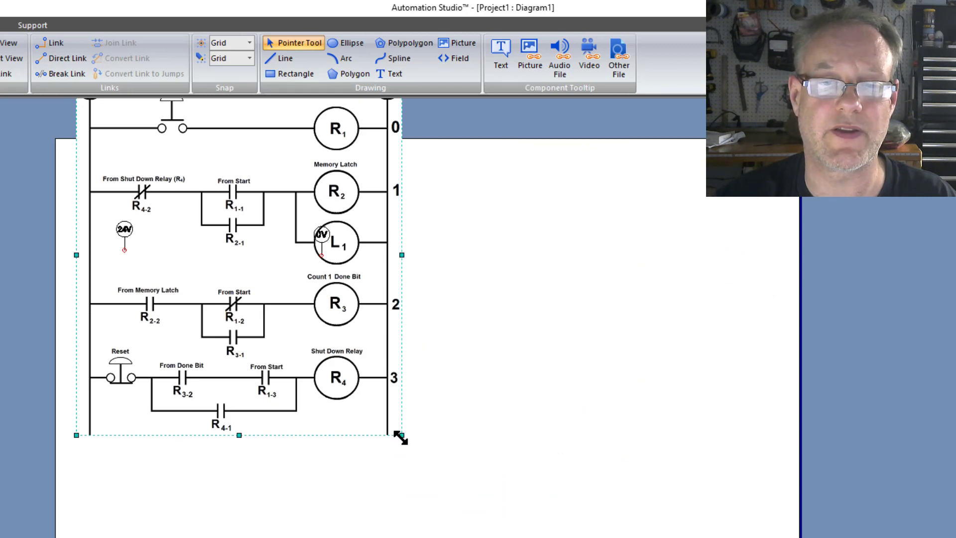
drag(399, 435, 667, 535)
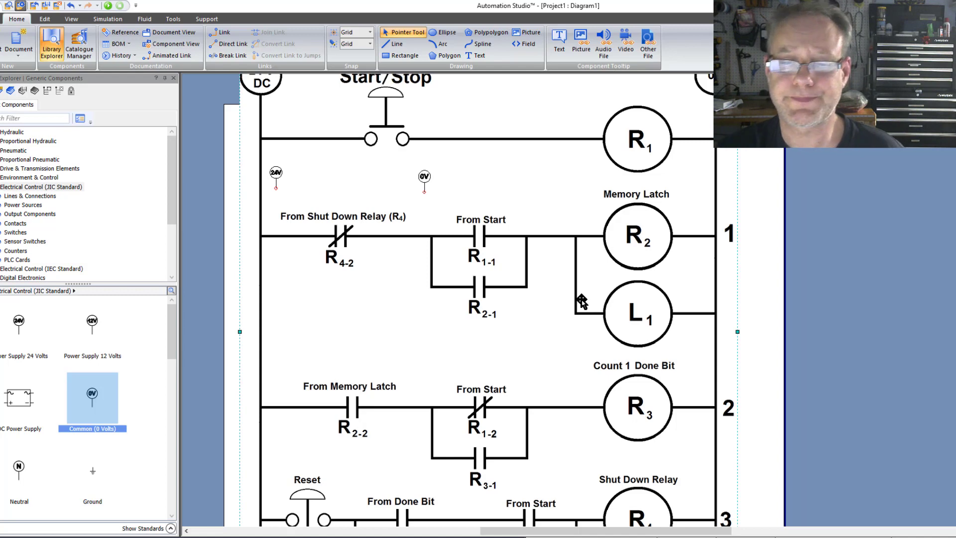
Examine the enlarged ladder diagram from the Start/Stop rung 0 through the Shut Down Relay rung 3.
scroll(582, 301, down, 2)
scroll(424, 229, up, 2)
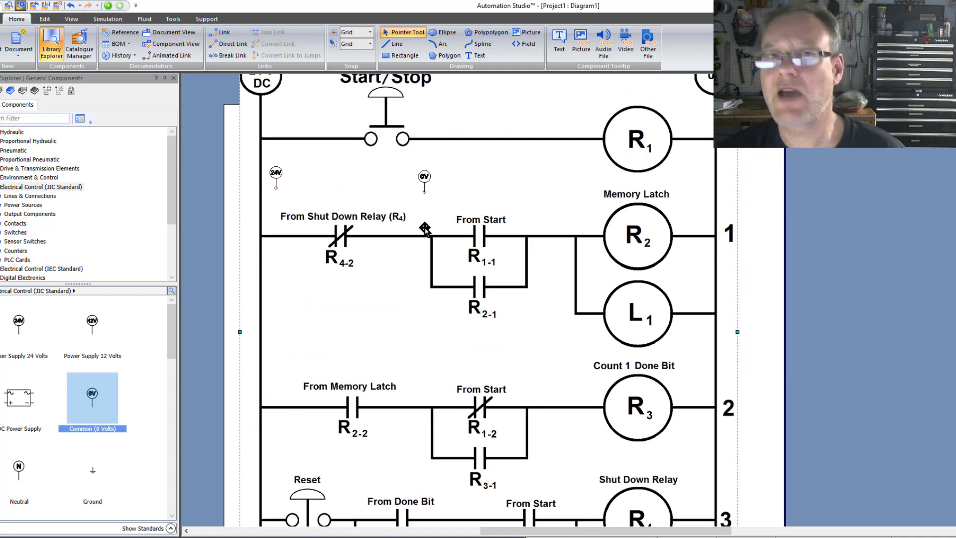
scroll(424, 229, down, 2)
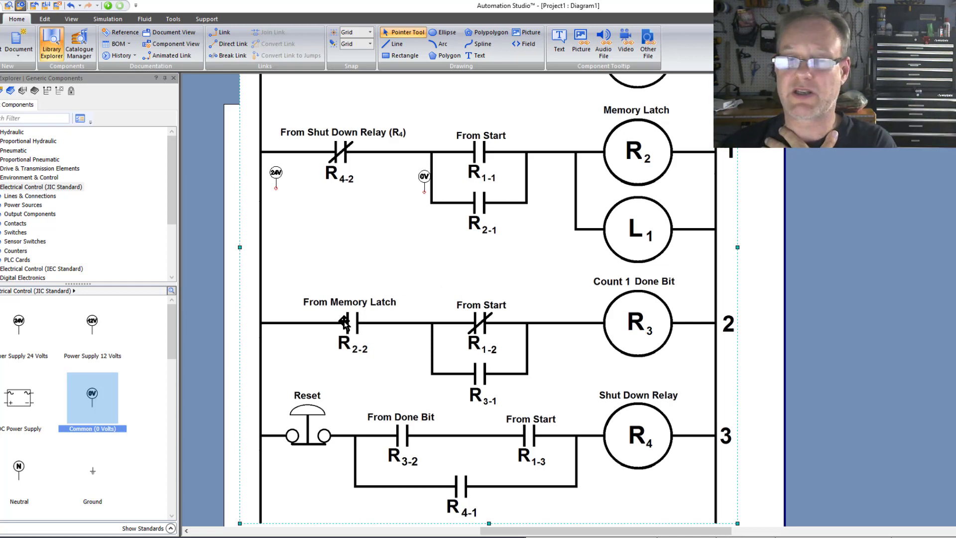
scroll(344, 322, up, 3)
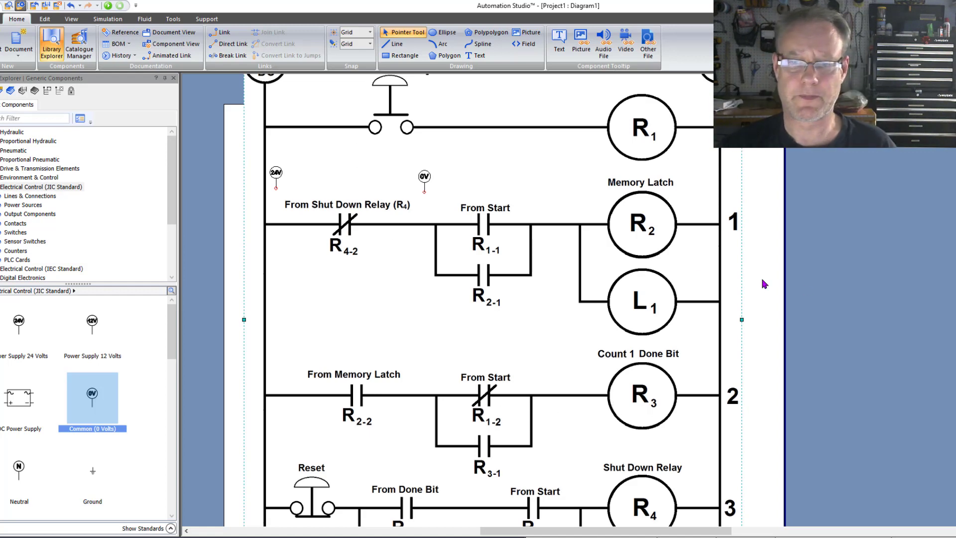
scroll(454, 309, down, 3)
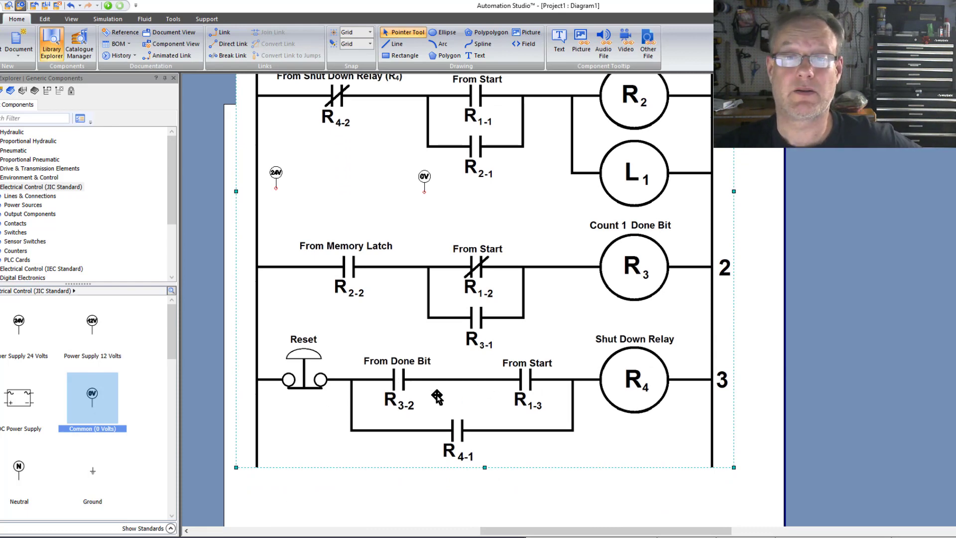
scroll(475, 256, up, 5)
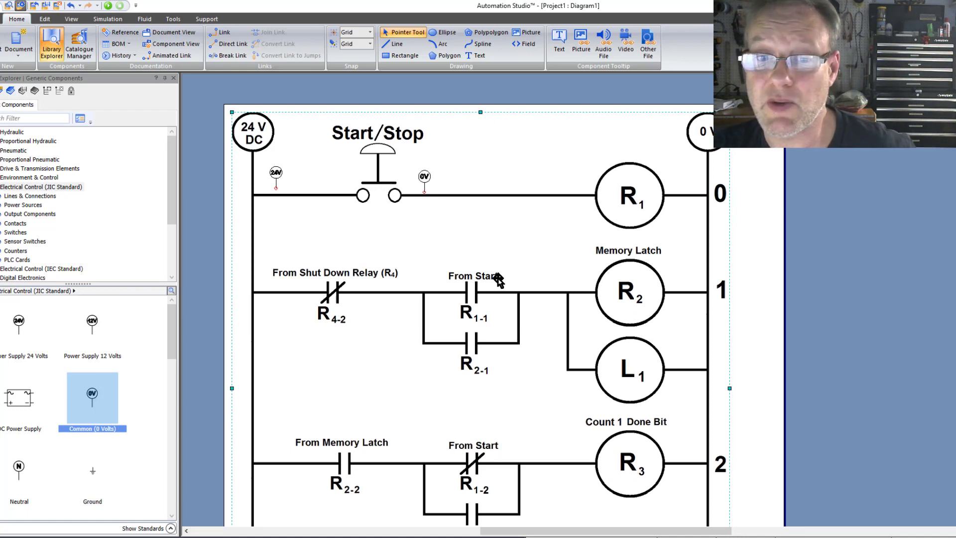
scroll(481, 319, down, 3)
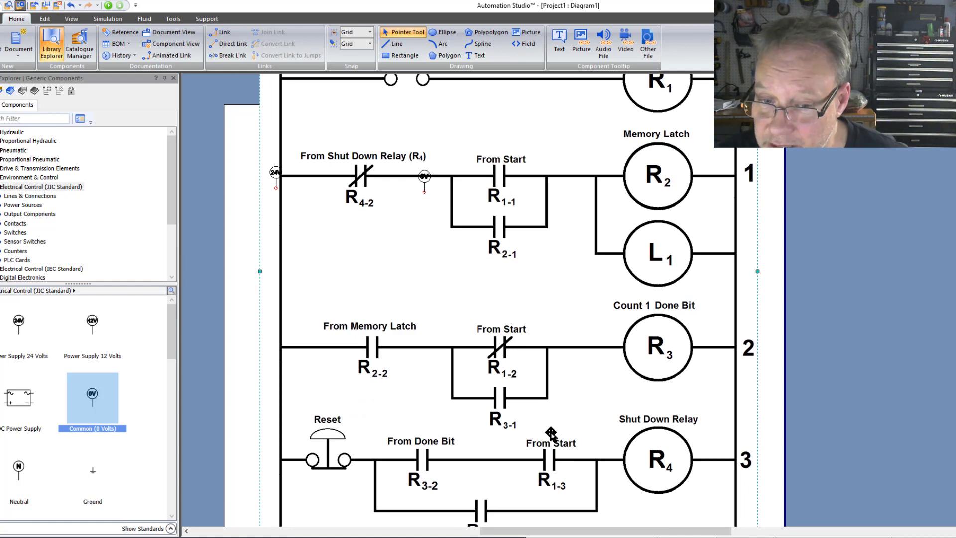
drag(539, 459, 522, 383)
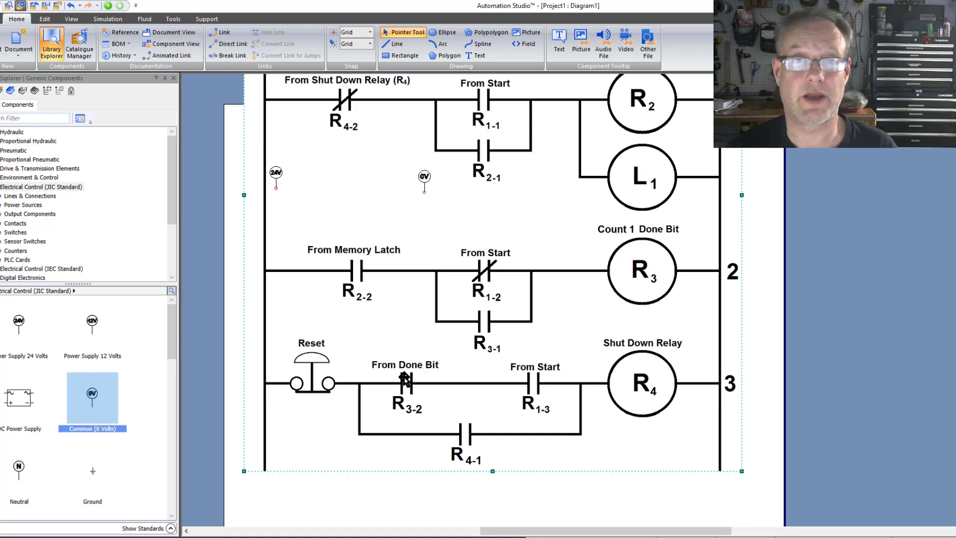
scroll(405, 379, up, 4)
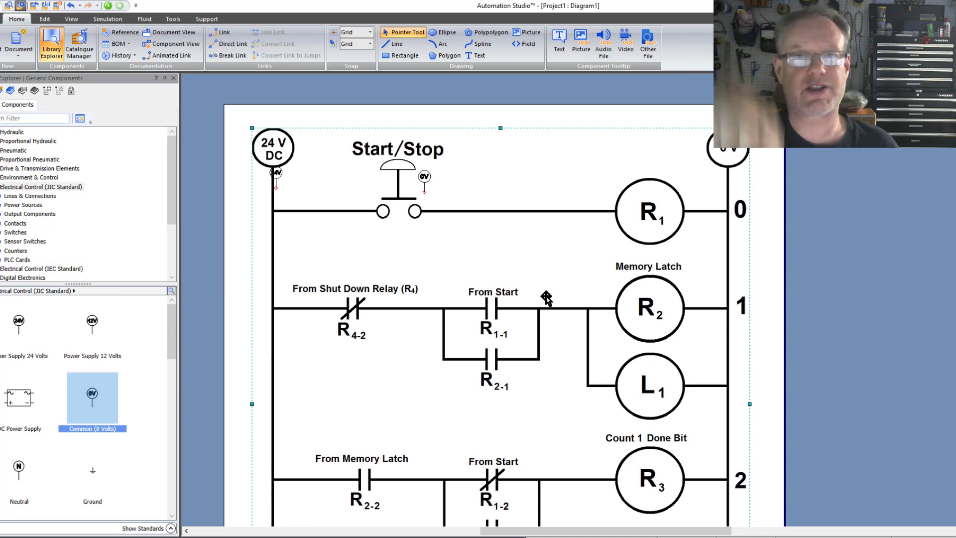
scroll(516, 251, down, 5)
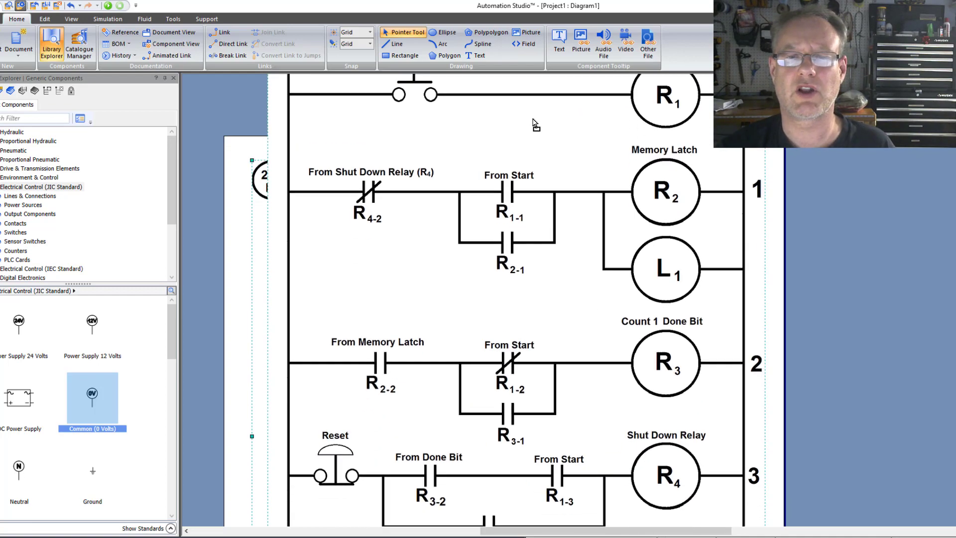
scroll(476, 285, down, 2)
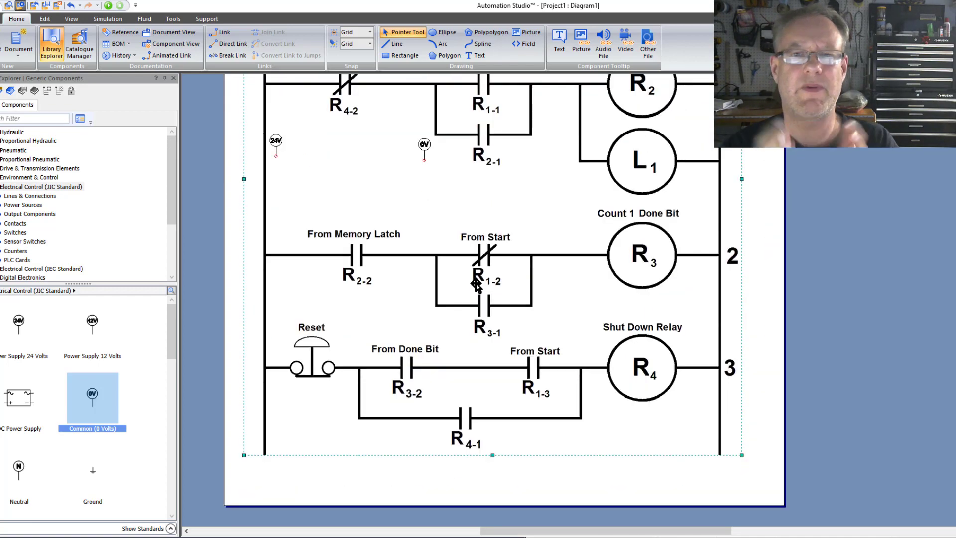
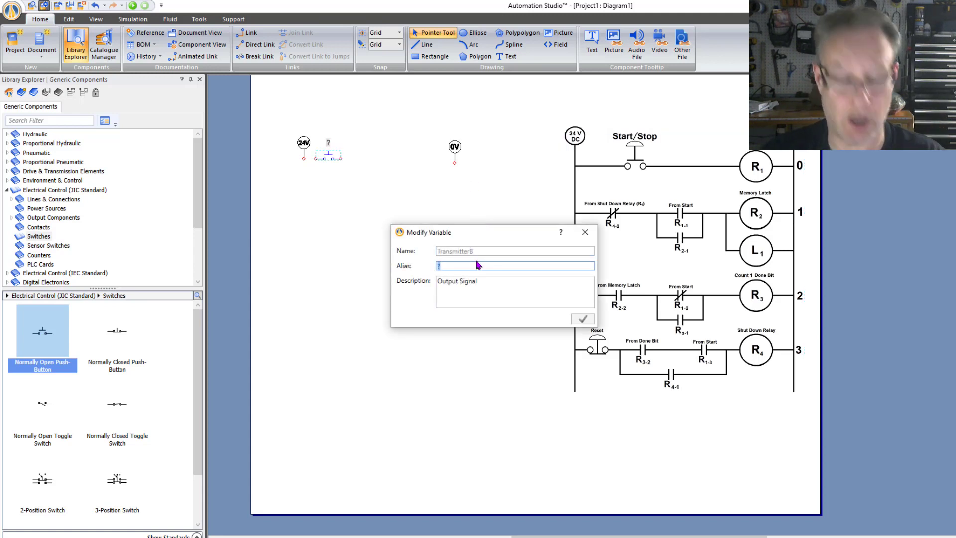
Set the alias of the normally open push-button's output variable to Start/Stop.
text(Start/Stop)
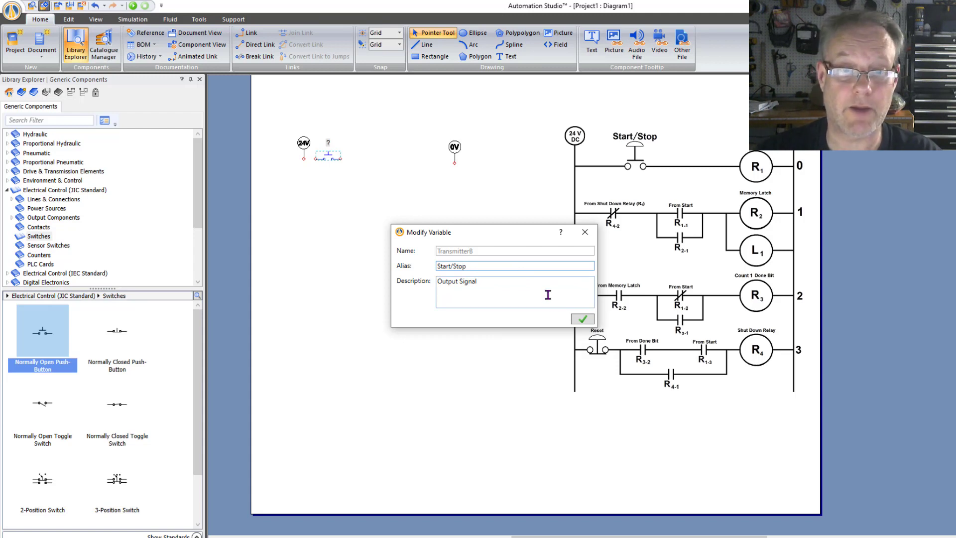
click(583, 319)
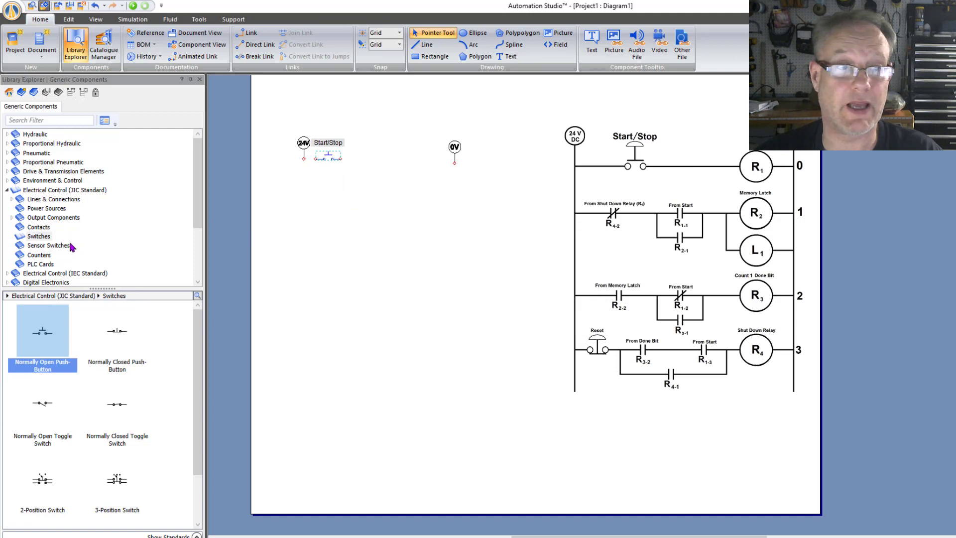
Place a Coil from the JIC output components between the Start/Stop push-button and the 0V common, with the alias R1.
click(41, 219)
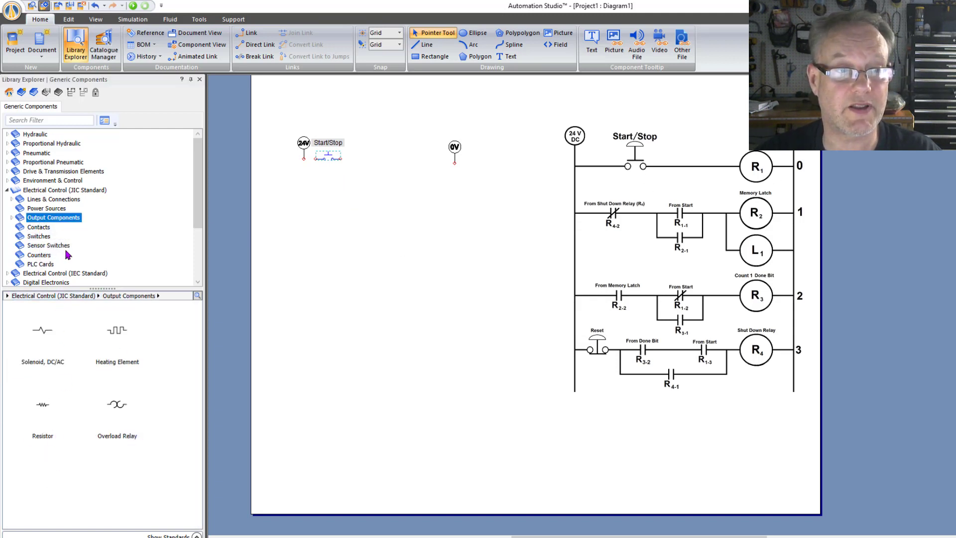
click(39, 195)
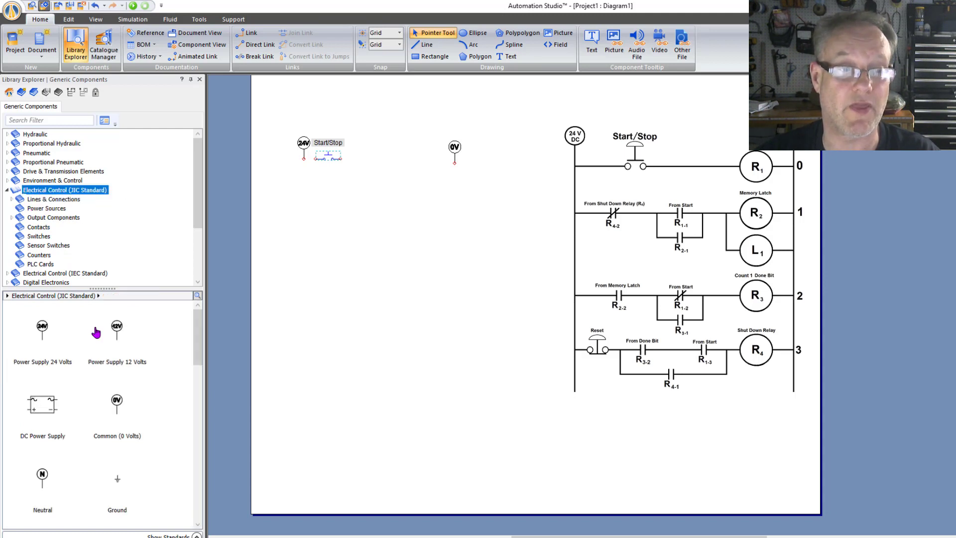
scroll(95, 338, down, 5)
scroll(95, 358, down, 5)
scroll(94, 367, up, 3)
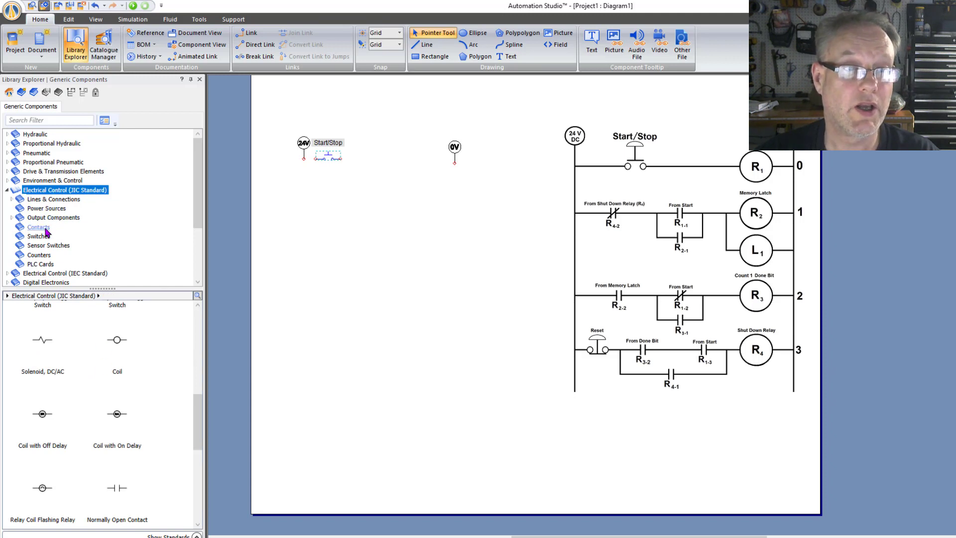
click(12, 218)
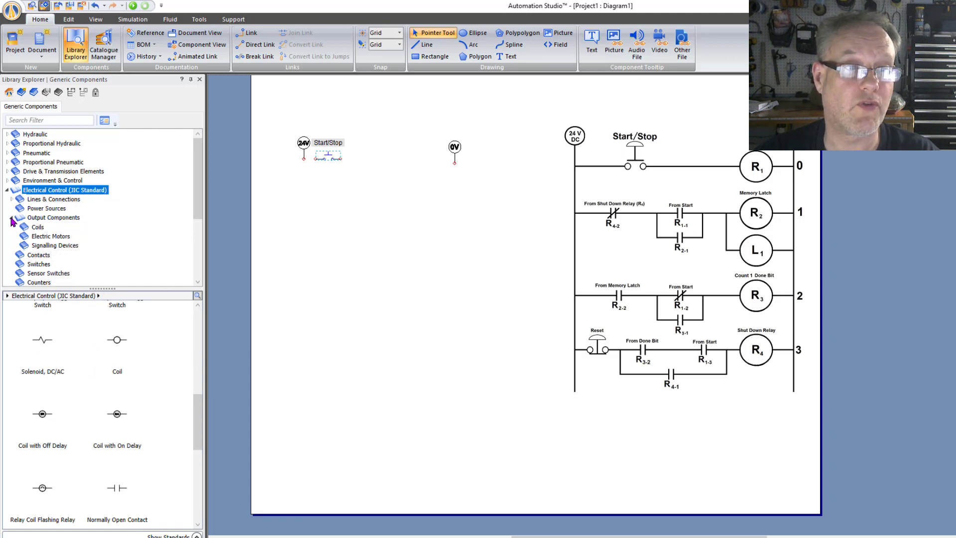
click(36, 228)
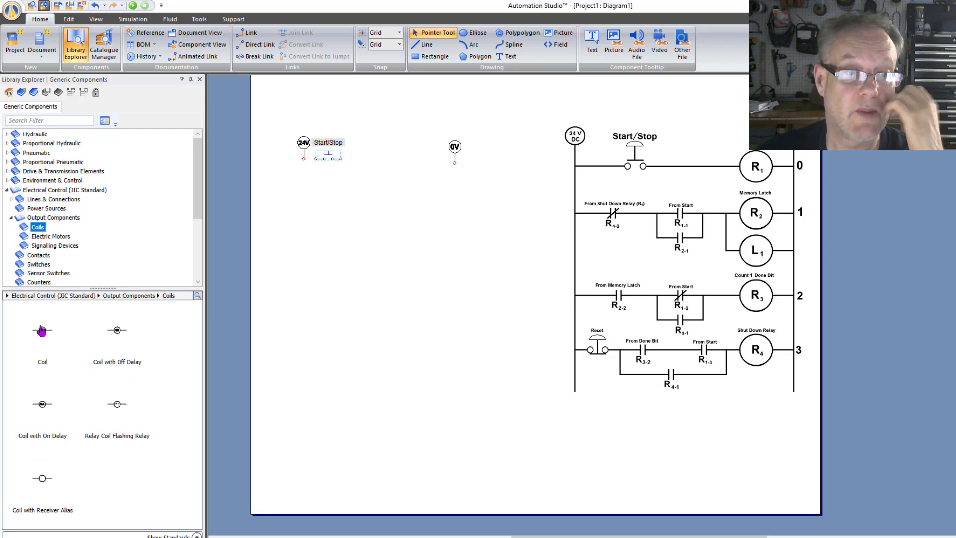
drag(42, 330, 421, 162)
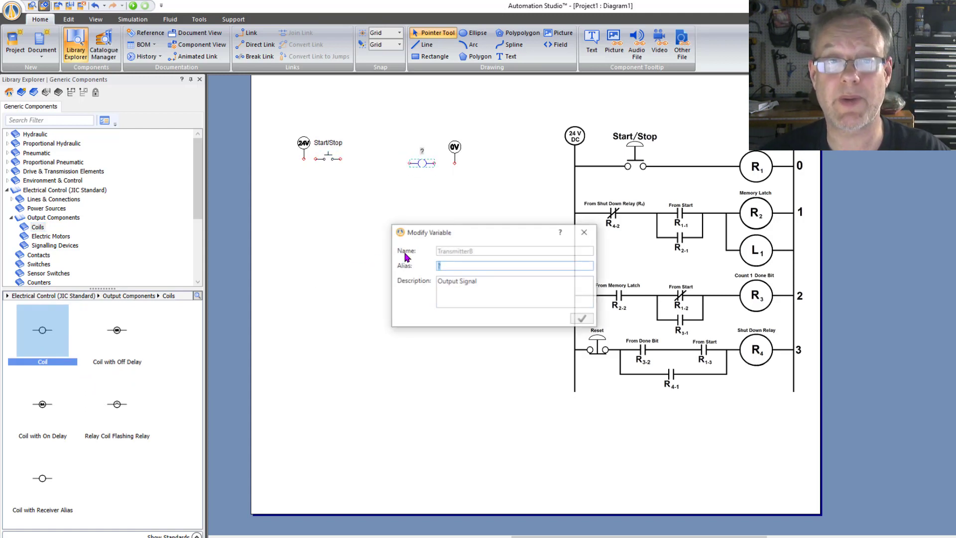
text(T)
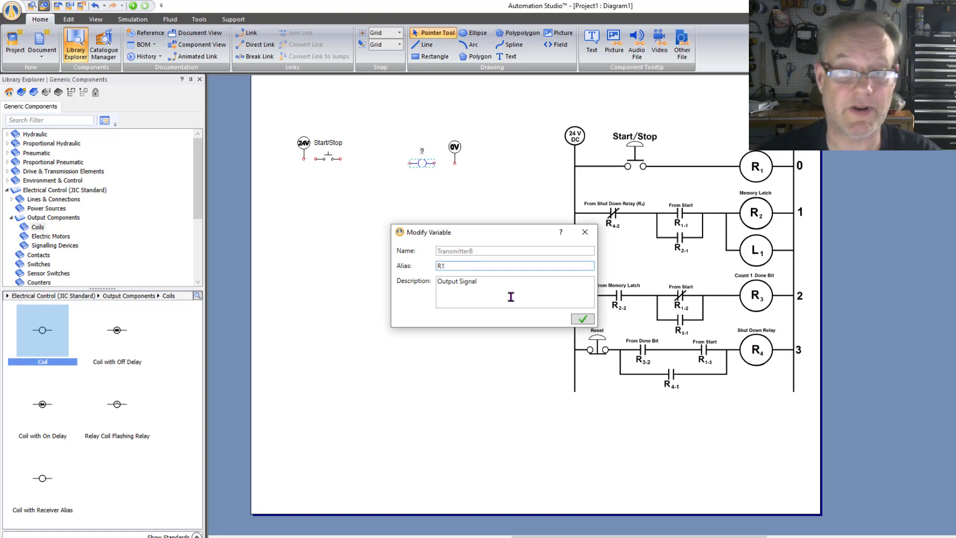
click(573, 318)
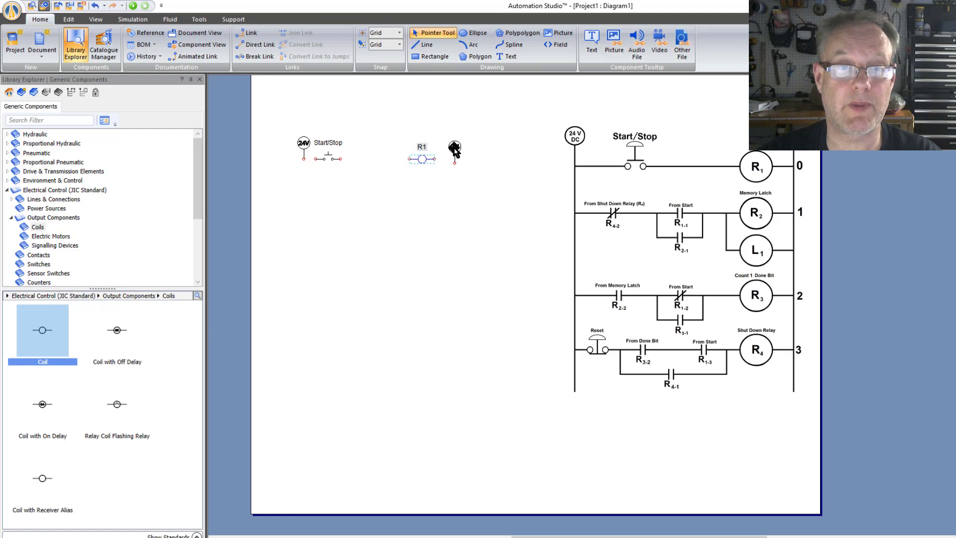
Level the 0V common with the rung and wire the 24V supply, Start/Stop push-button, coil R1 and 0V common in series.
drag(454, 149, 455, 159)
click(365, 167)
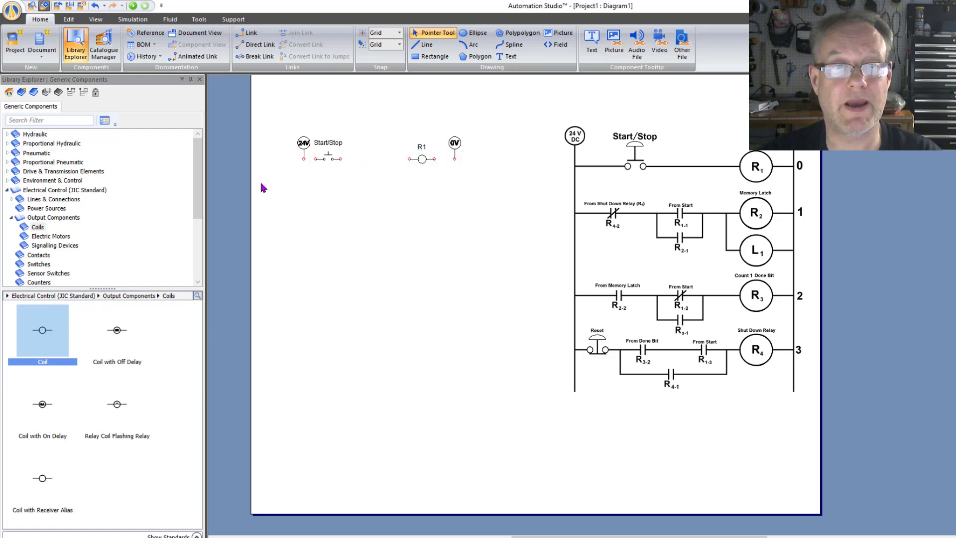
scroll(262, 183, up, 5)
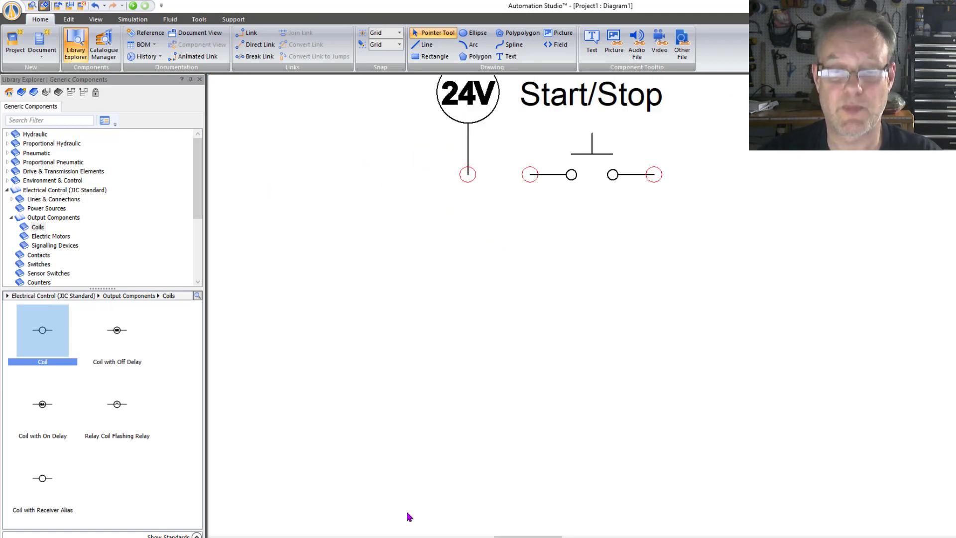
drag(528, 537, 554, 537)
scroll(541, 435, down, 2)
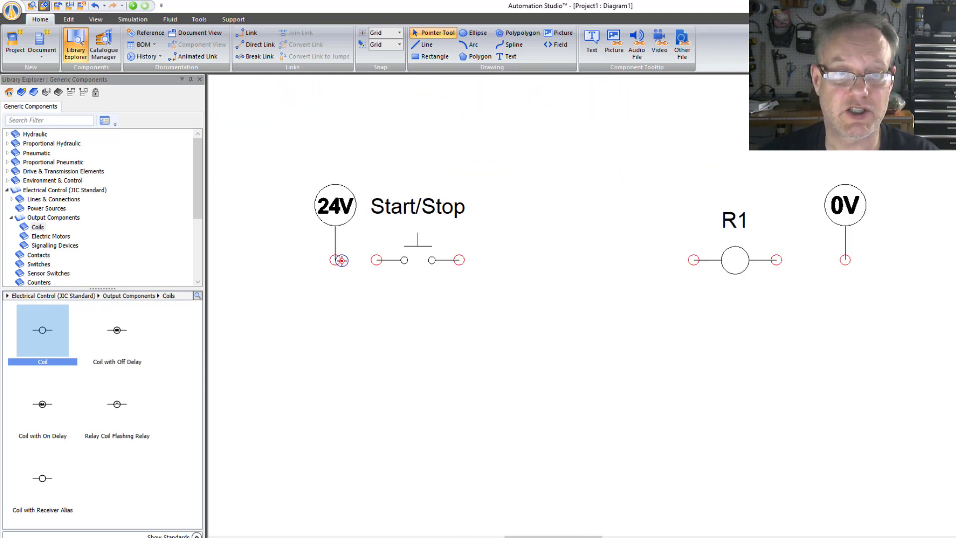
drag(335, 259, 376, 260)
drag(465, 260, 694, 259)
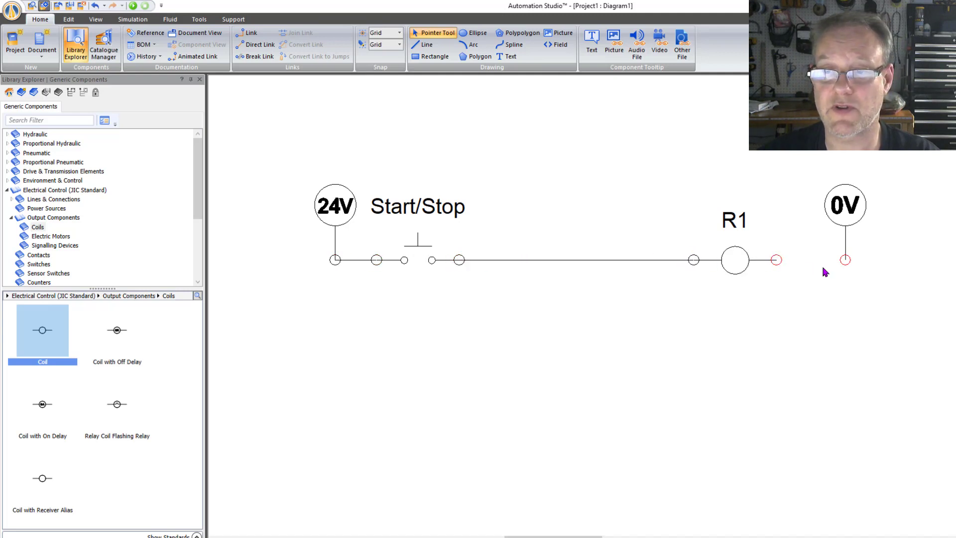
drag(776, 260, 844, 260)
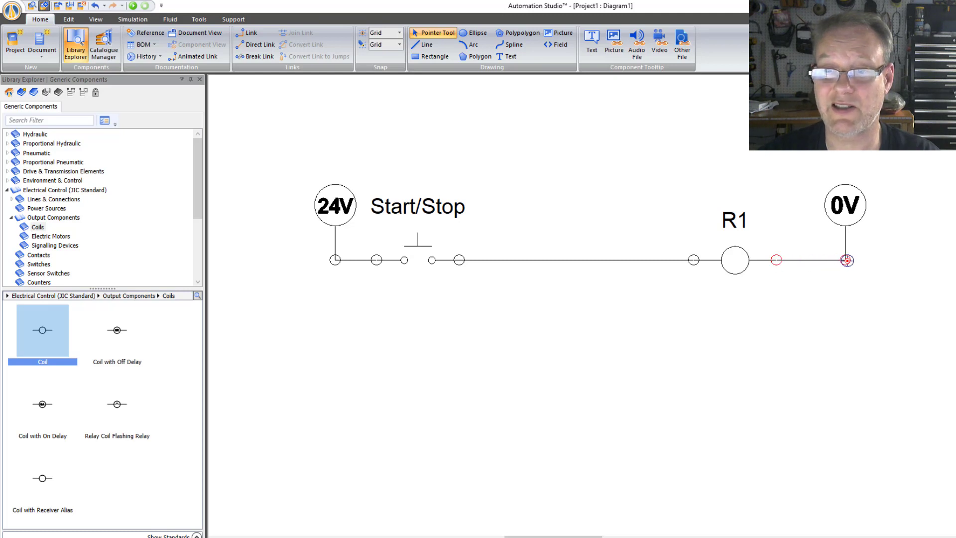
scroll(516, 324, down, 2)
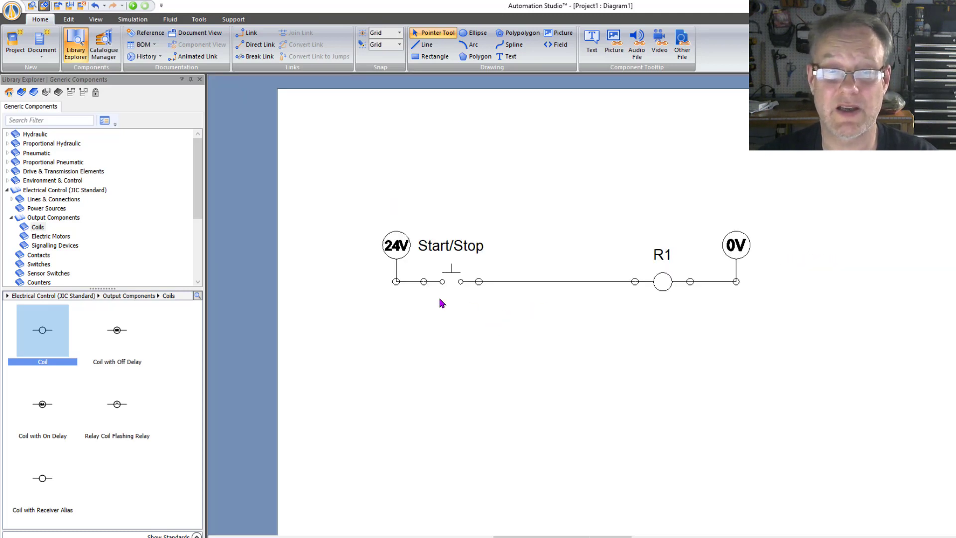
Shift the Start/Stop push-button slightly along its rung, away from the 24V supply and toward coil R1.
click(448, 280)
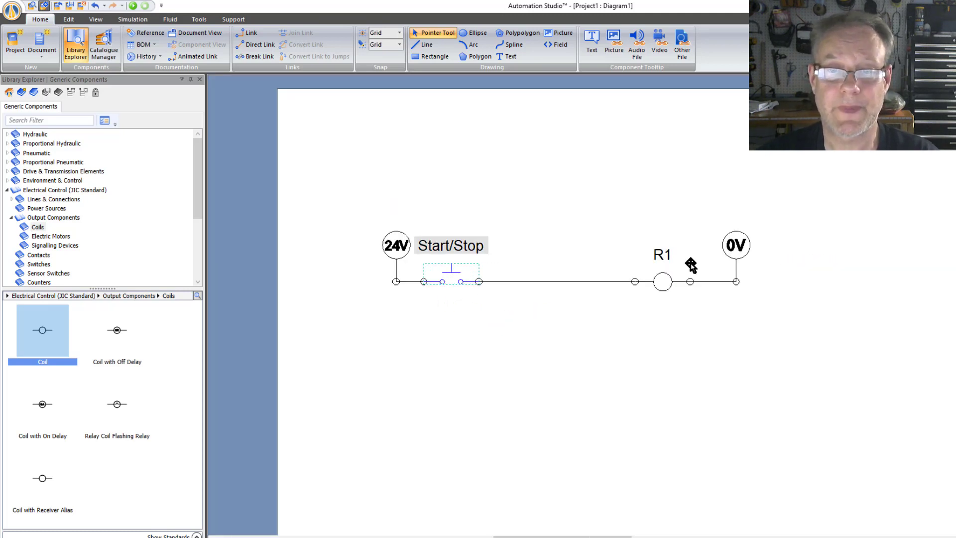
key(Right)
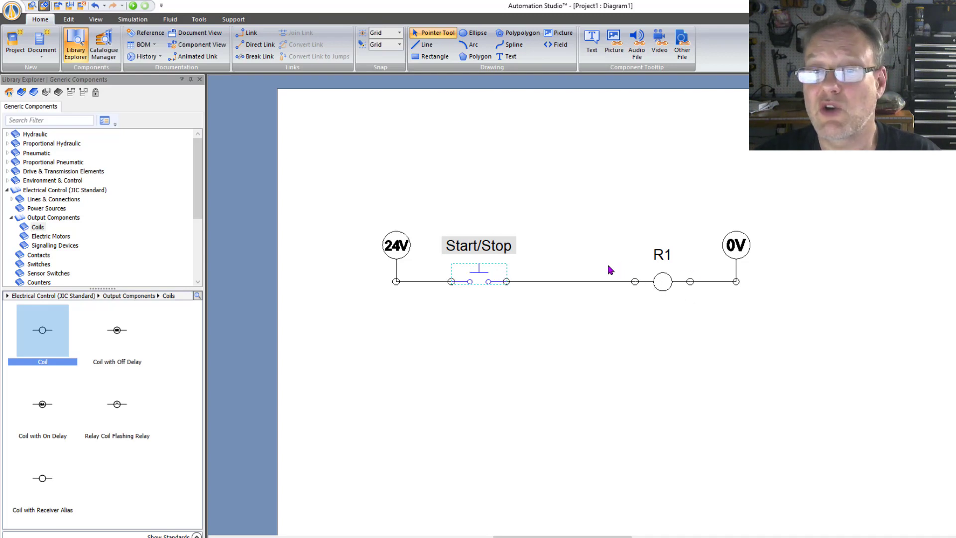
scroll(589, 381, down, 3)
scroll(613, 398, up, 1)
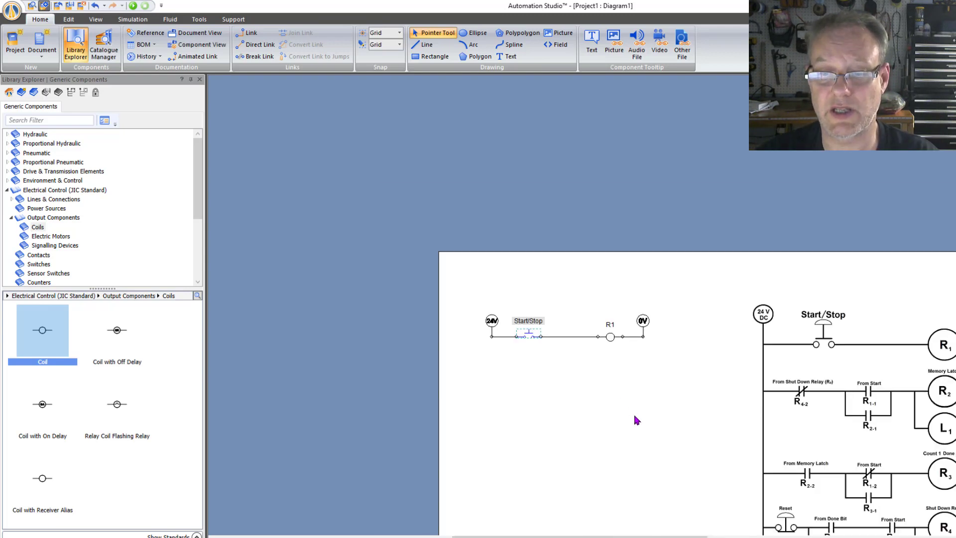
click(614, 356)
Place a Normally Closed Contact below the Start/Stop push-button and associate its input variable with coil R1.
scroll(614, 356, down, 3)
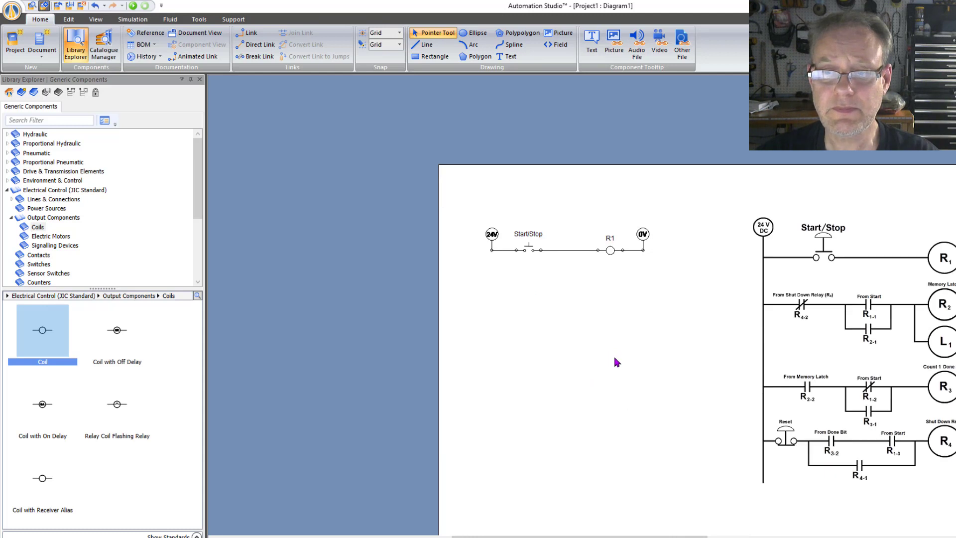
scroll(649, 533, down, 3)
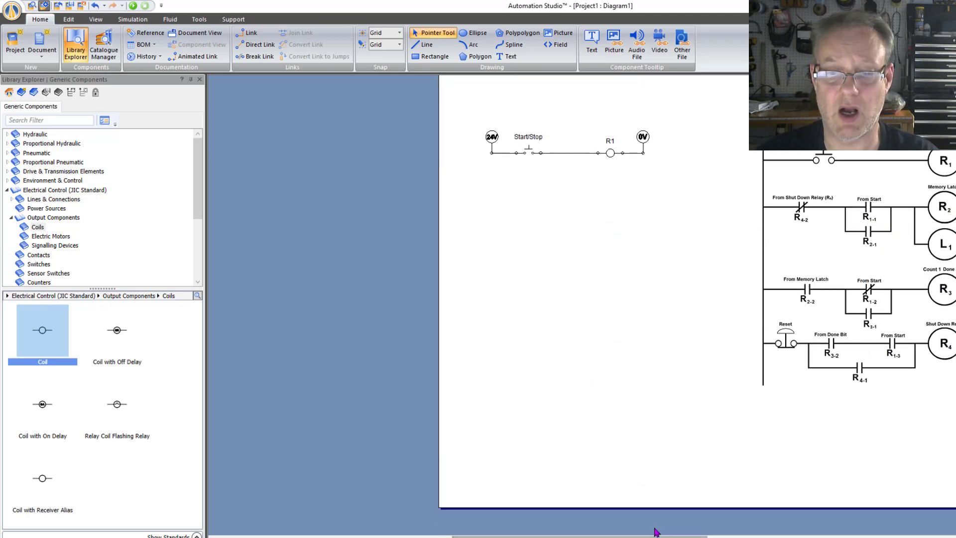
drag(655, 533, 685, 517)
scroll(645, 348, up, 1)
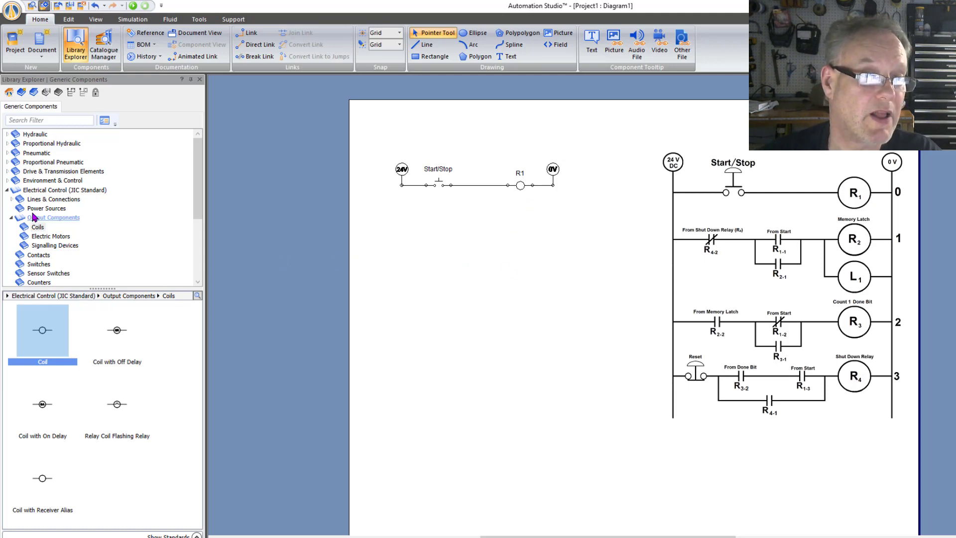
click(39, 255)
drag(115, 331, 438, 222)
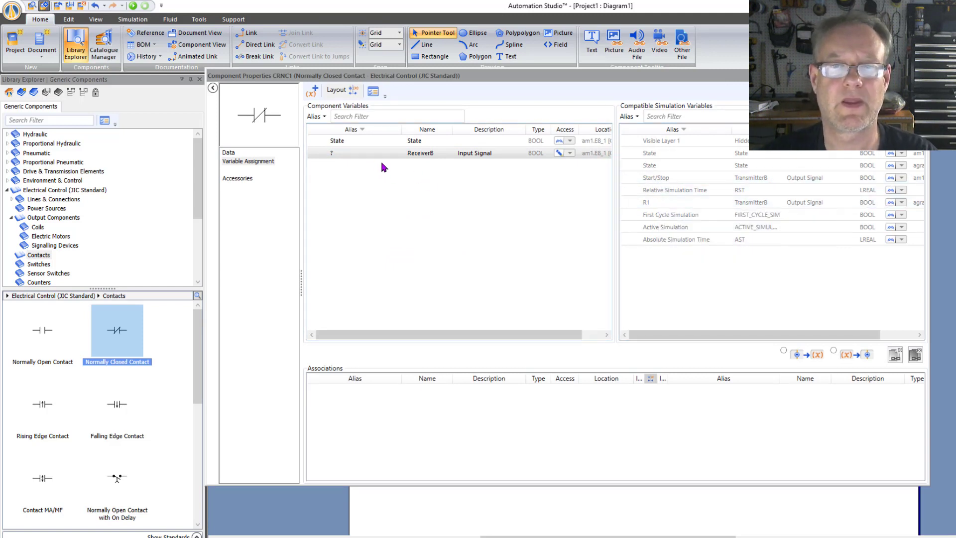
double_click(650, 204)
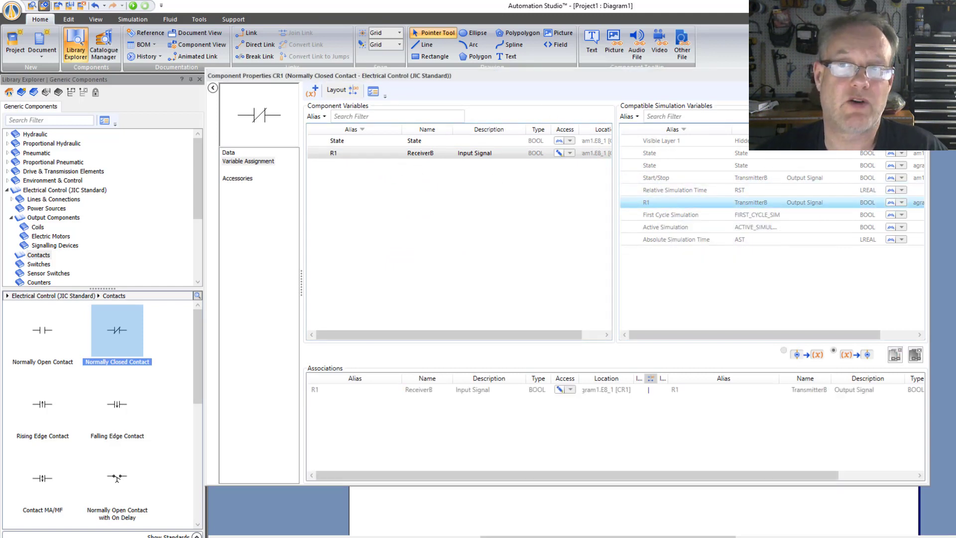
click(920, 75)
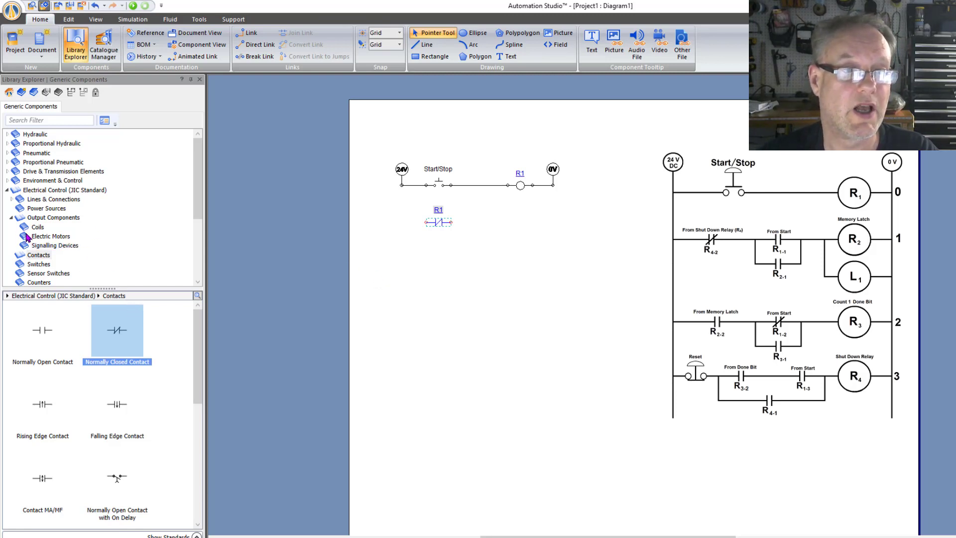
Place a Coil below coil R1, roughly level with the normally closed contact, and give it the alias R2.
click(33, 228)
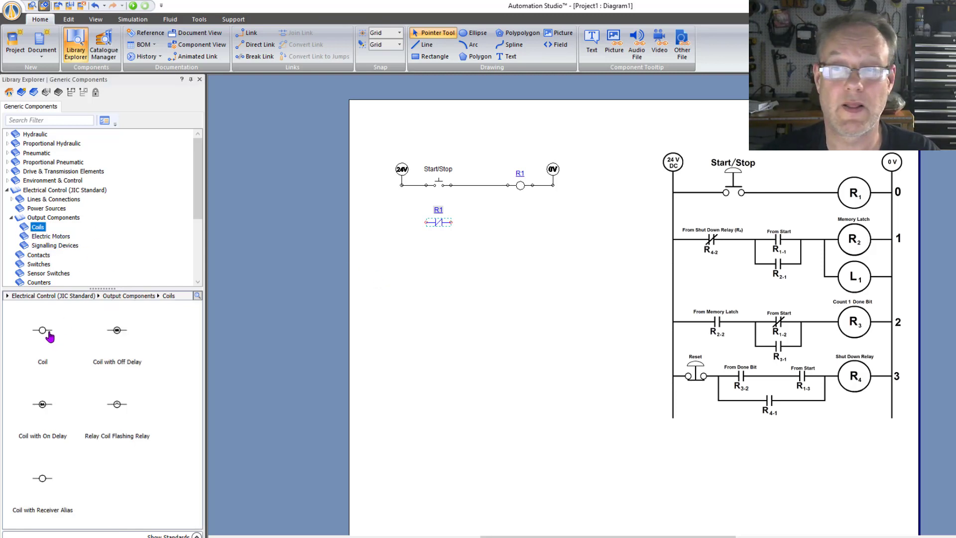
drag(50, 337, 525, 222)
text(R2)
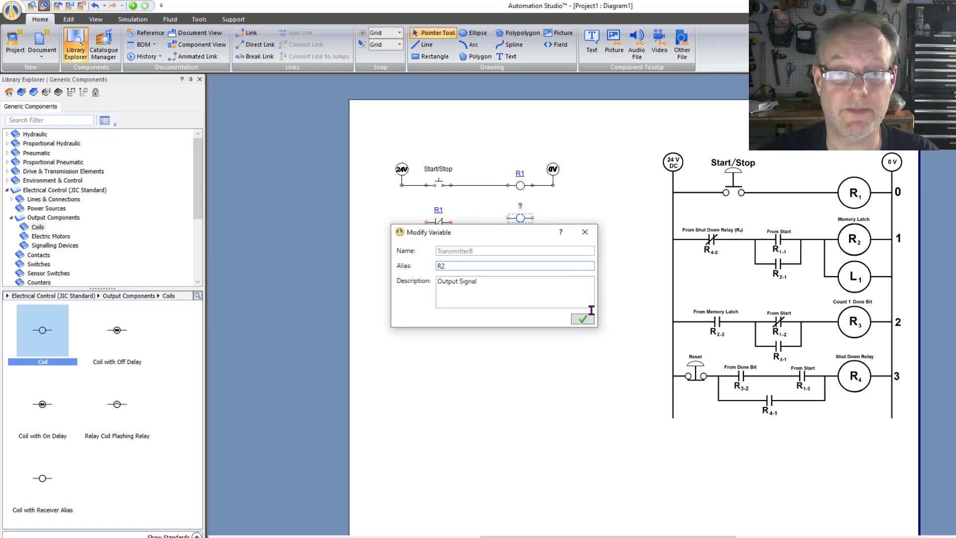
click(586, 320)
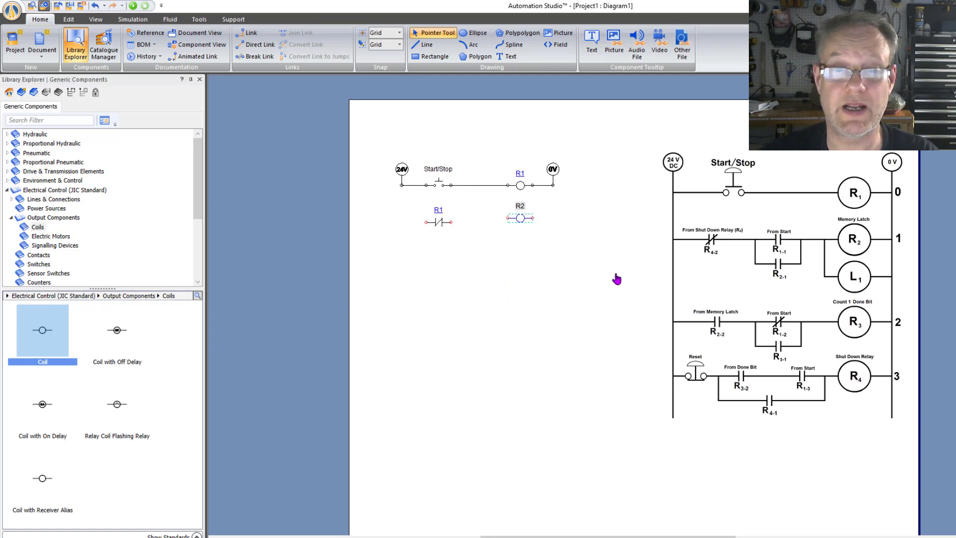
Place two more Coils spaced out in the column below coil R2, with the aliases R3 and R4.
click(616, 280)
text(R3)
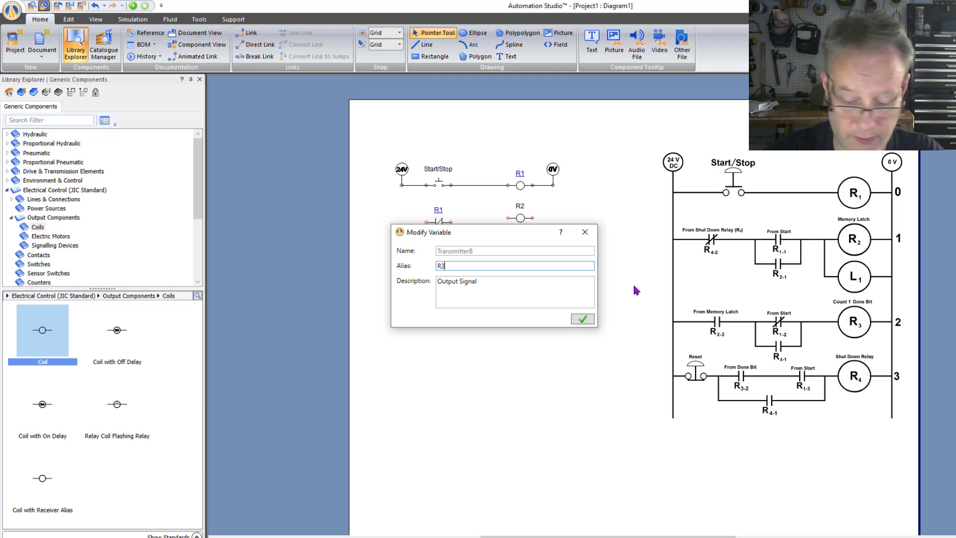
click(587, 323)
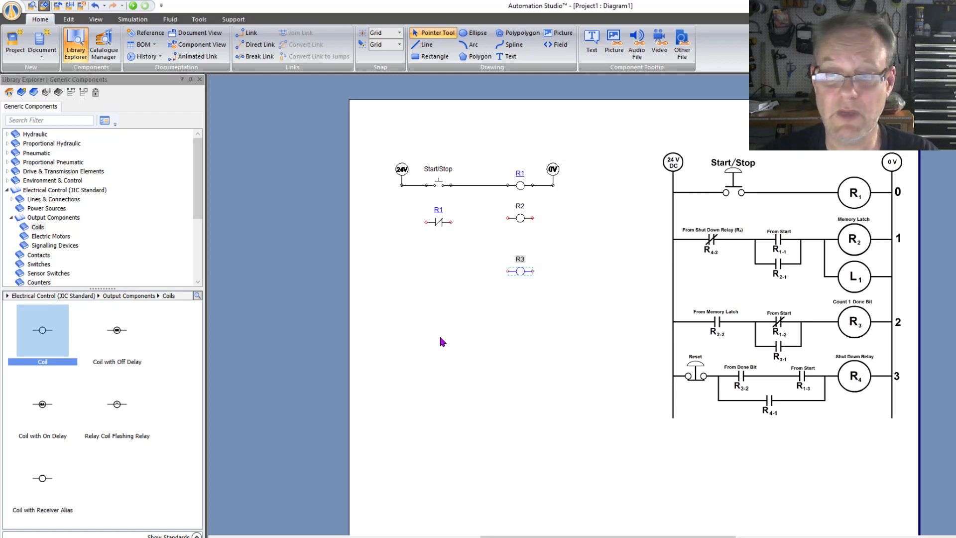
drag(74, 323, 519, 317)
text(R4)
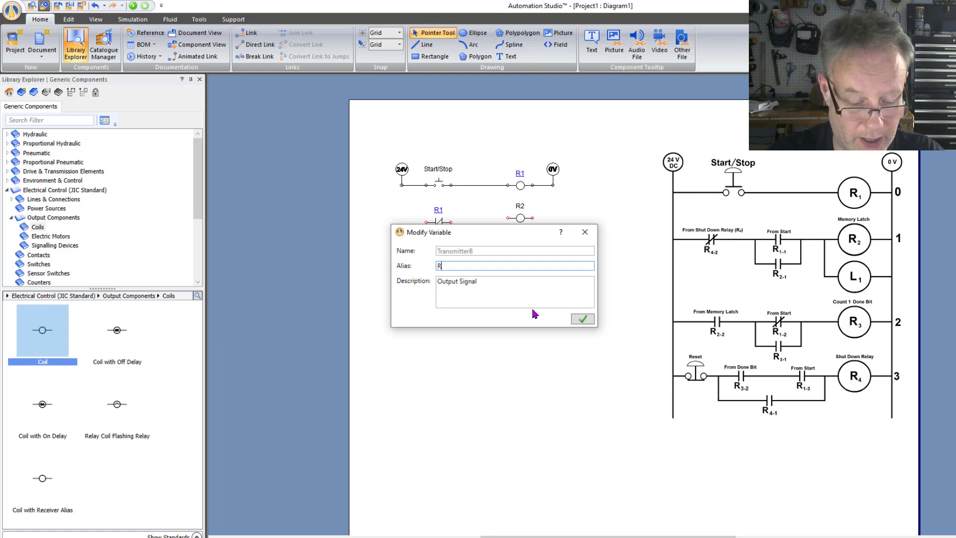
click(580, 318)
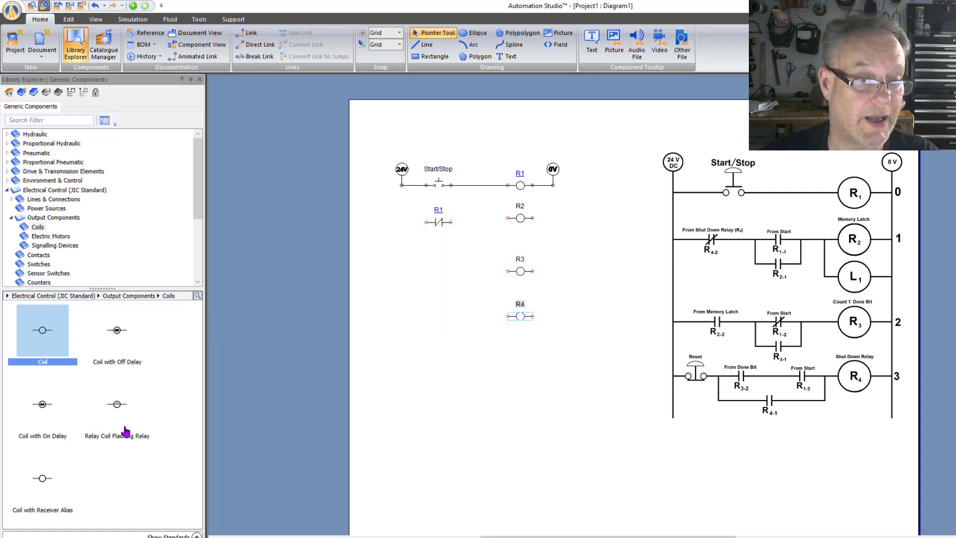
Place an Indicator Light from the signalling devices between coils R2 and R3, with the alias L1.
click(53, 245)
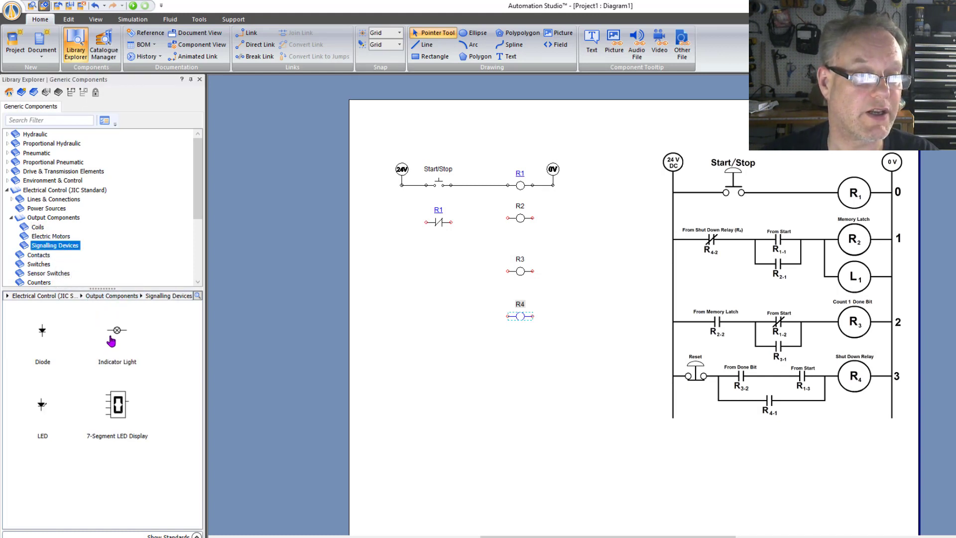
drag(112, 341, 523, 244)
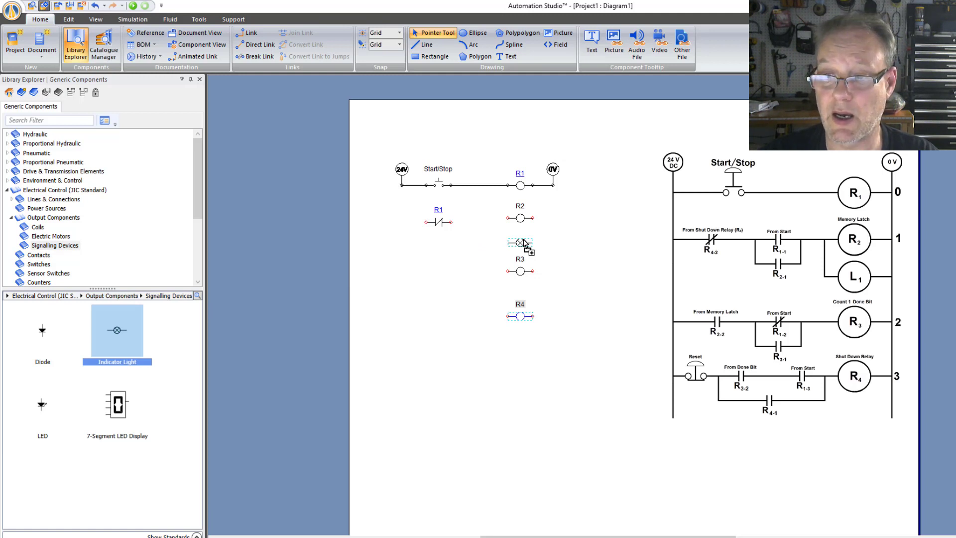
mouse_move(524, 244)
mouse_down()
mouse_move(559, 250)
mouse_move(523, 241)
mouse_up()
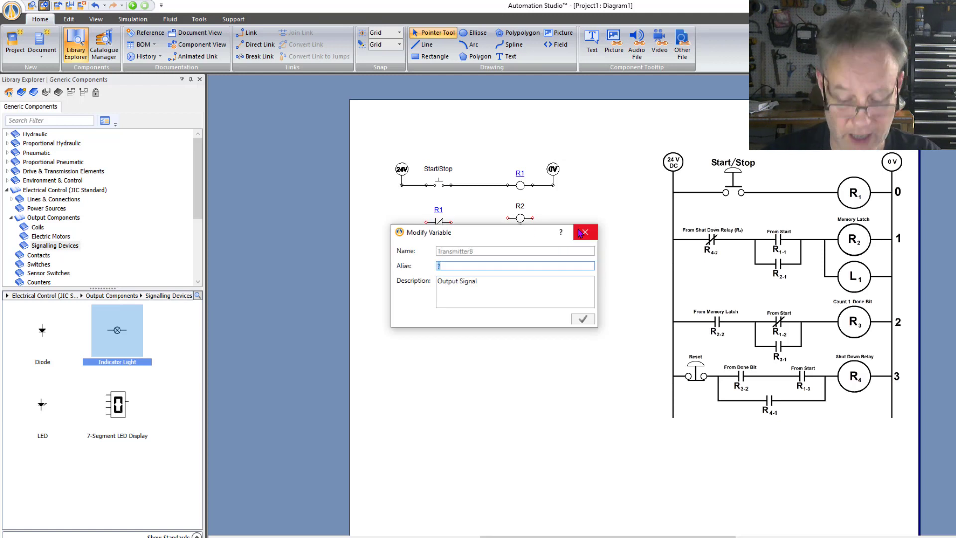
text(L1)
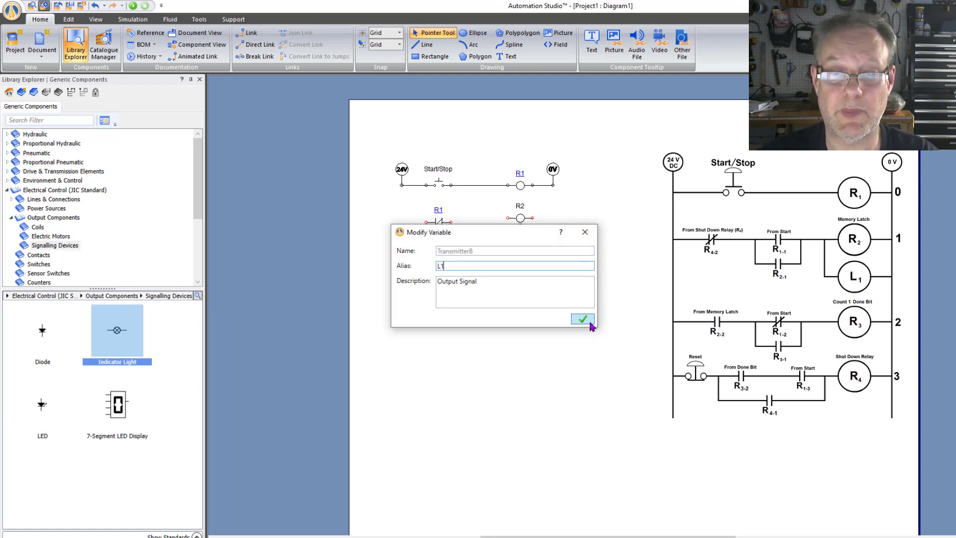
click(590, 322)
click(593, 303)
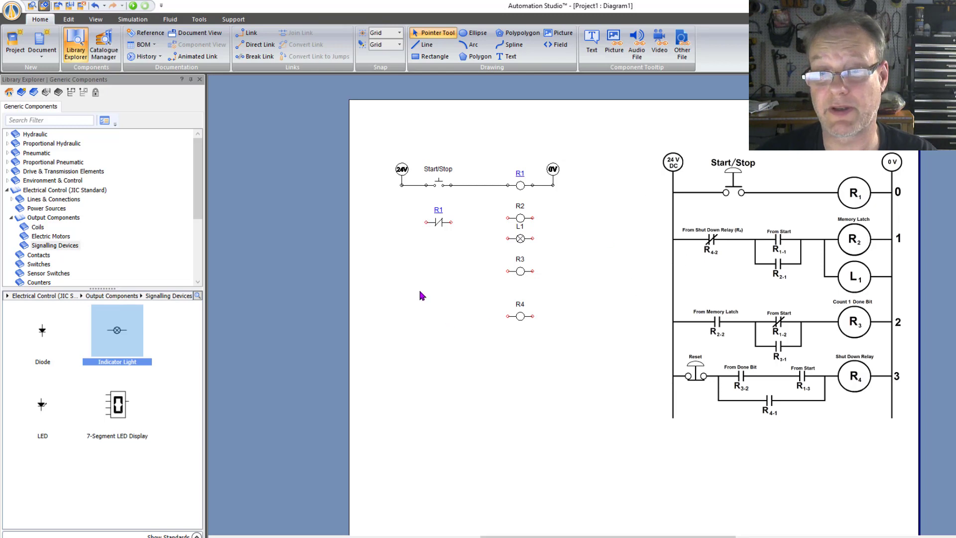
Move the reference ladder picture closer to the circuit being drawn.
scroll(462, 243, up, 2)
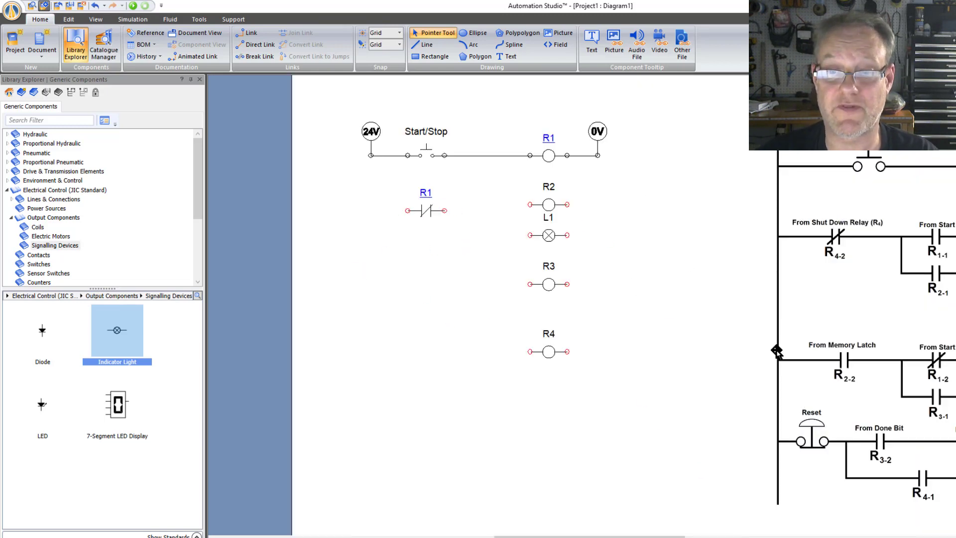
drag(853, 300, 777, 303)
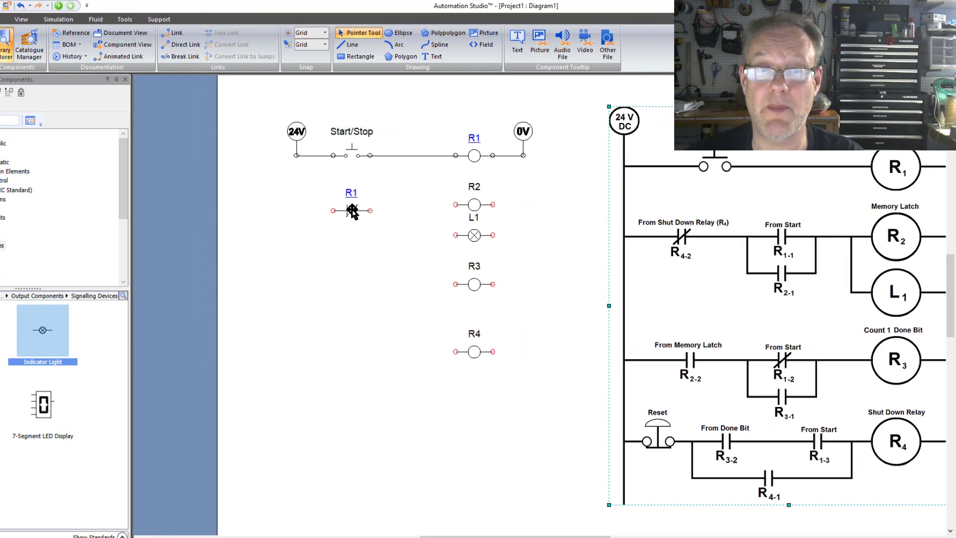
Reassociate the normally closed contact's input variable from coil R1 to coil R4, and shift the contact up level with coil R2.
double_click(352, 211)
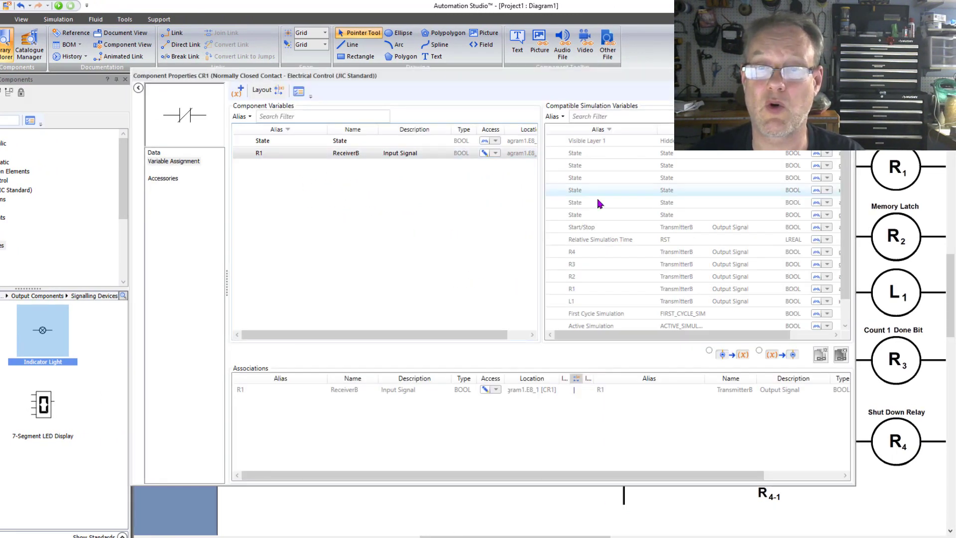
click(586, 253)
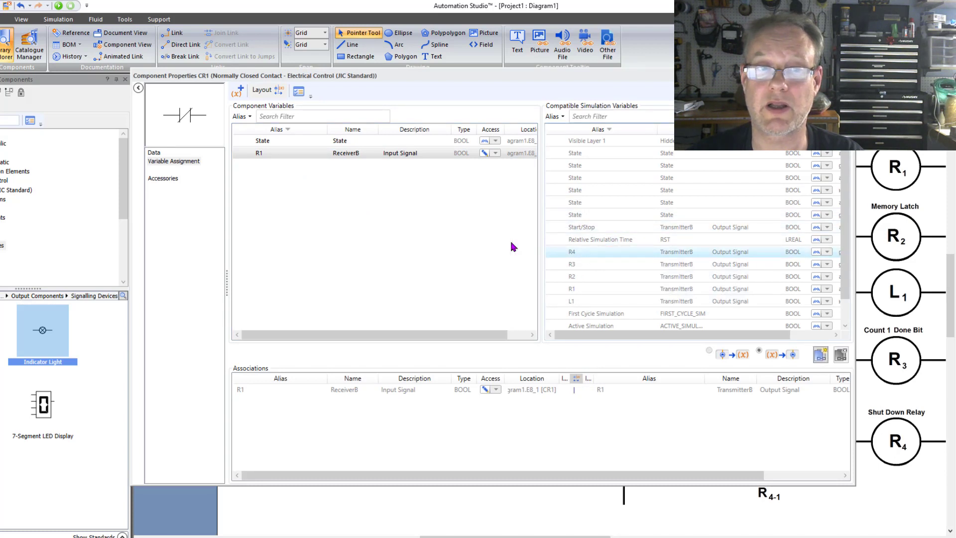
click(263, 152)
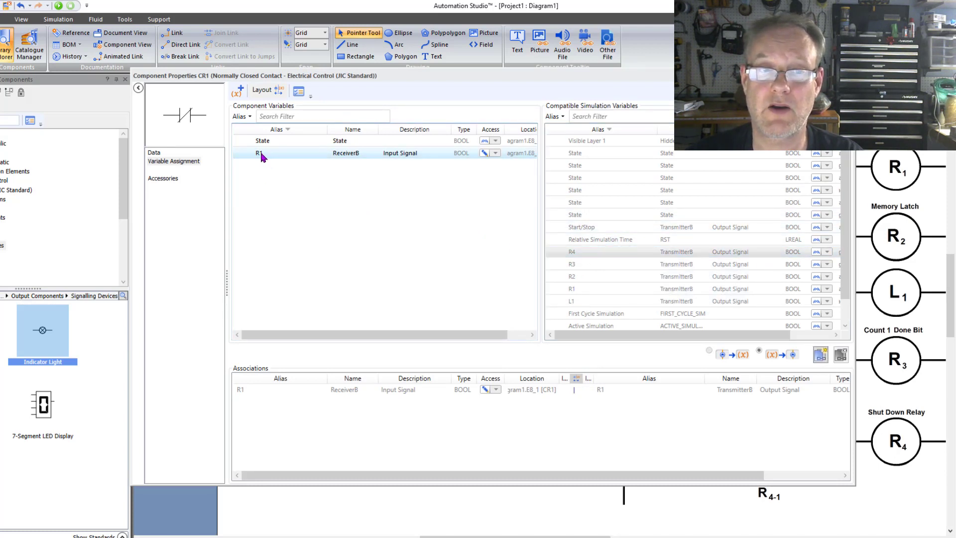
right_click(263, 155)
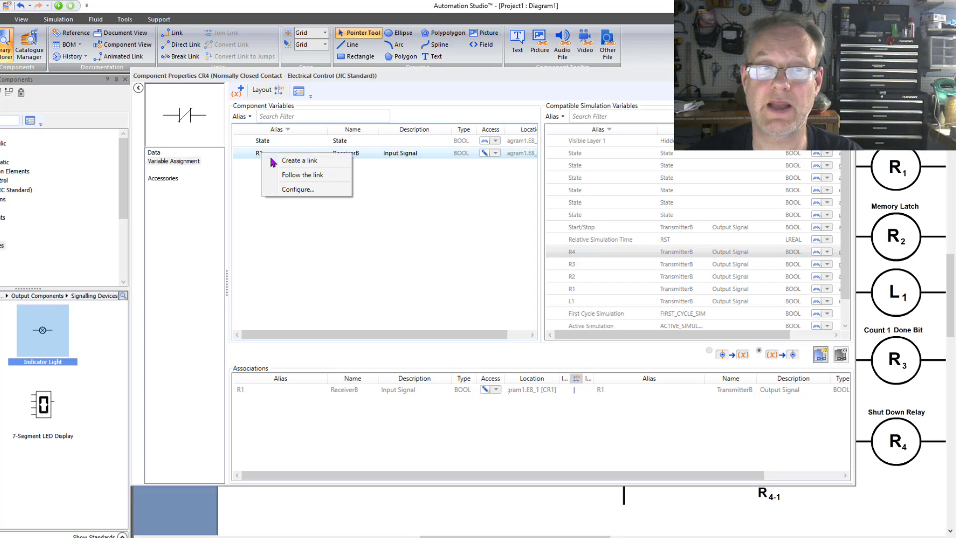
click(273, 160)
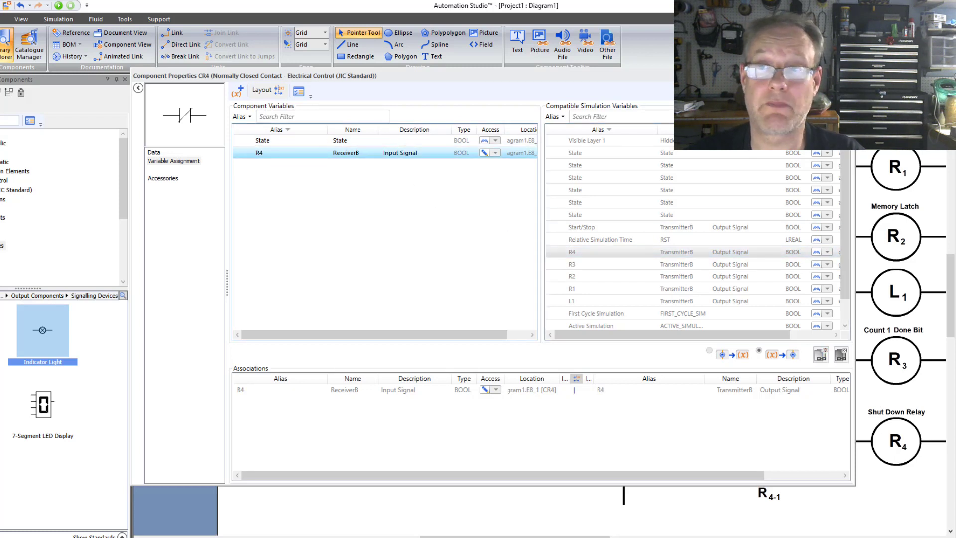
key(Escape)
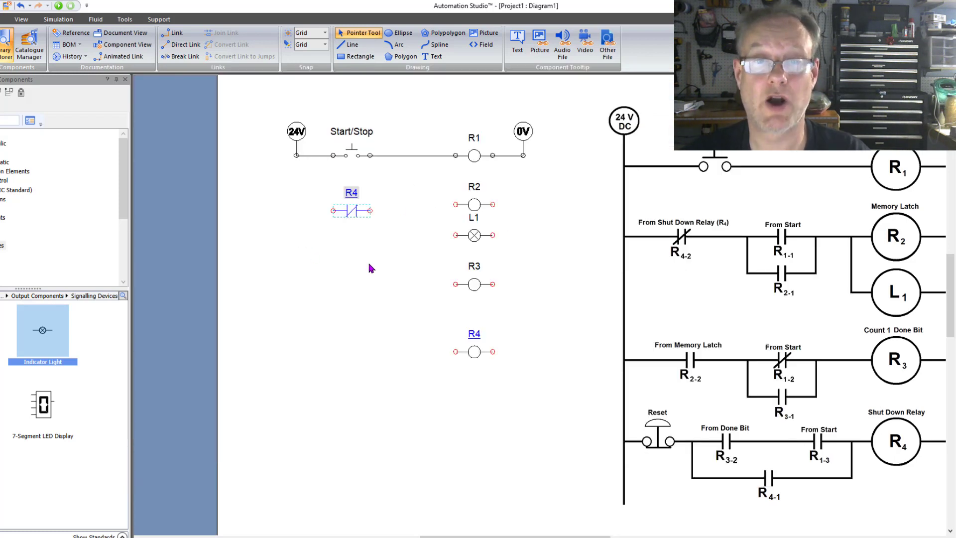
drag(358, 215, 351, 202)
click(348, 231)
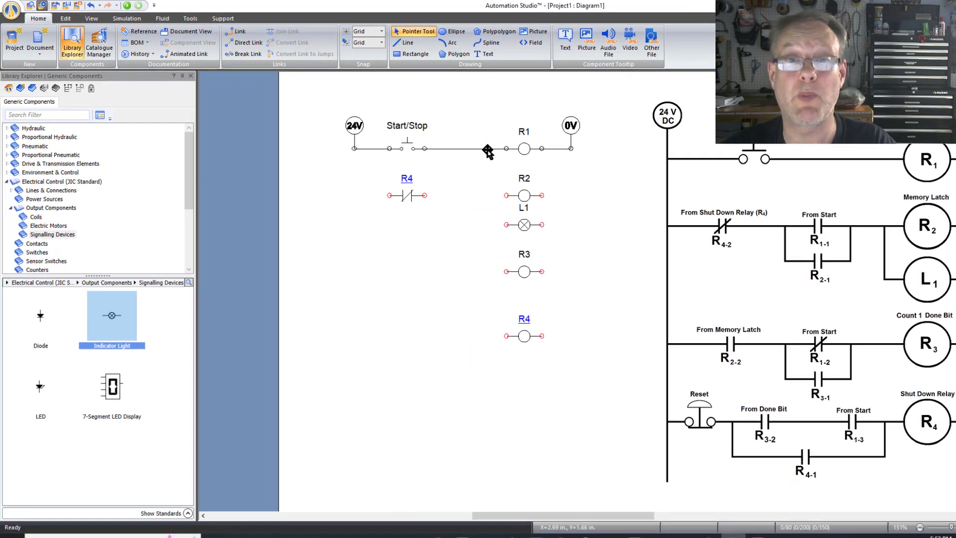
Place two Normally Open Contacts one above the other before coil R2, associating the upper with coil R1 and the lower with coil R2.
click(11, 209)
click(38, 219)
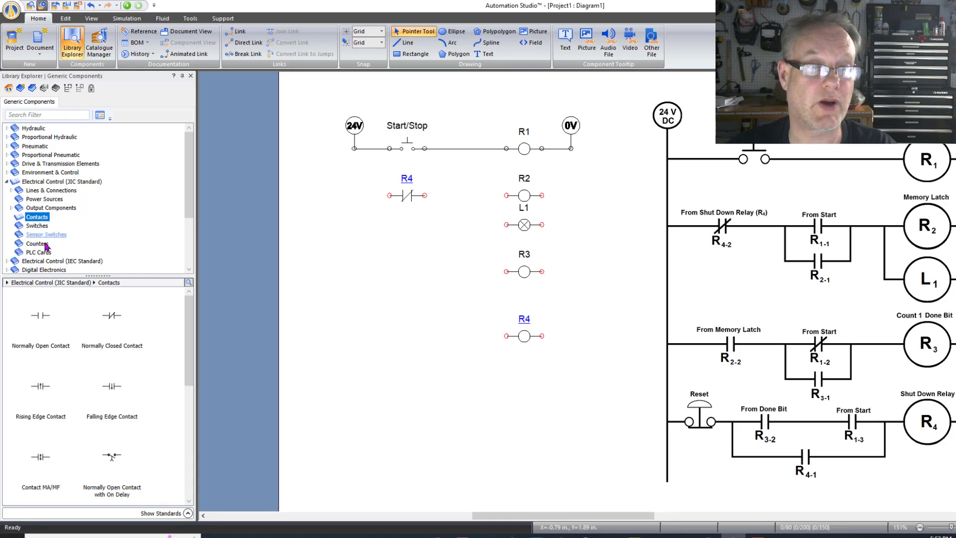
drag(41, 315, 464, 189)
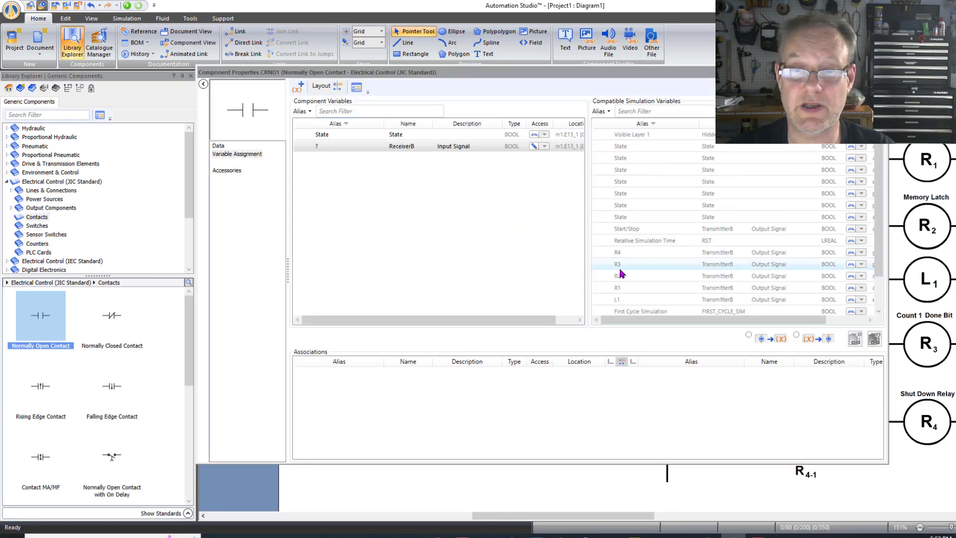
double_click(626, 290)
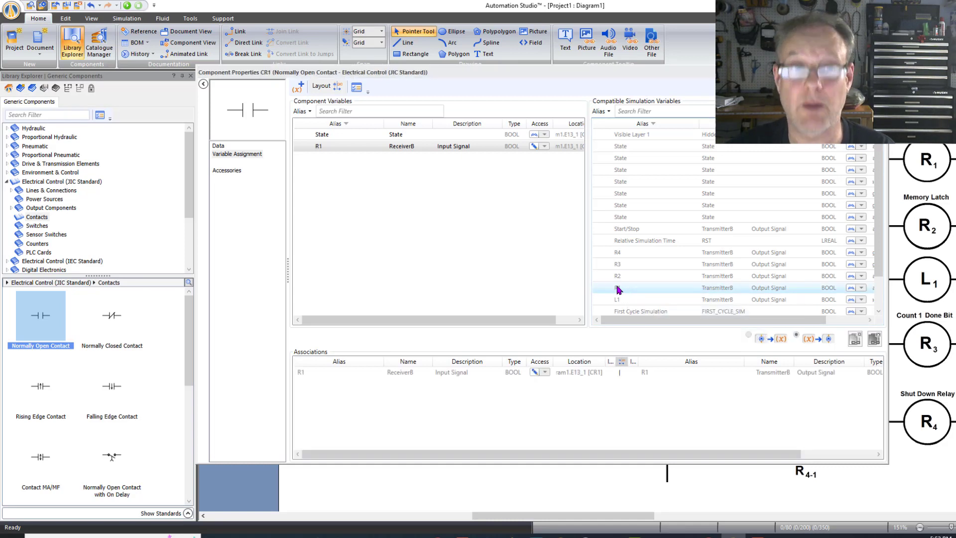
key(Return)
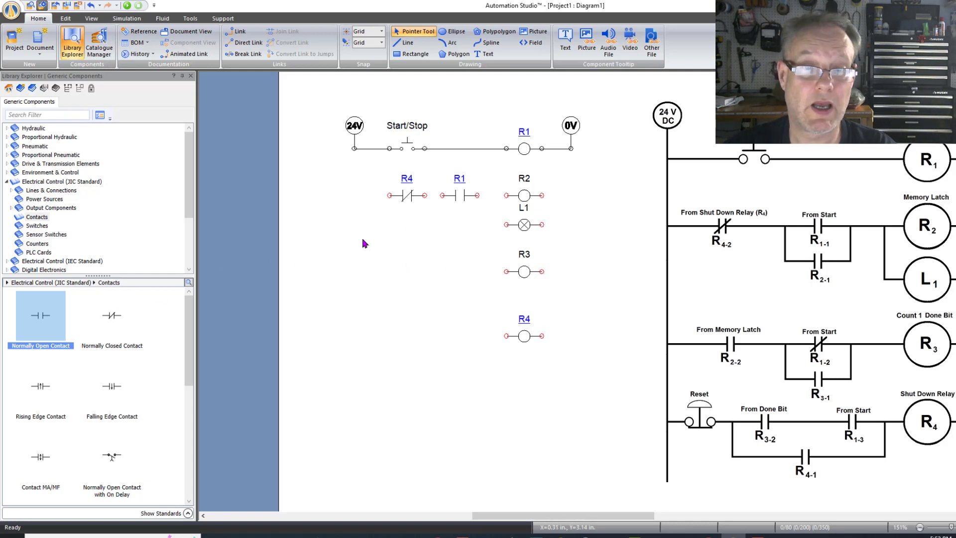
drag(60, 336, 463, 218)
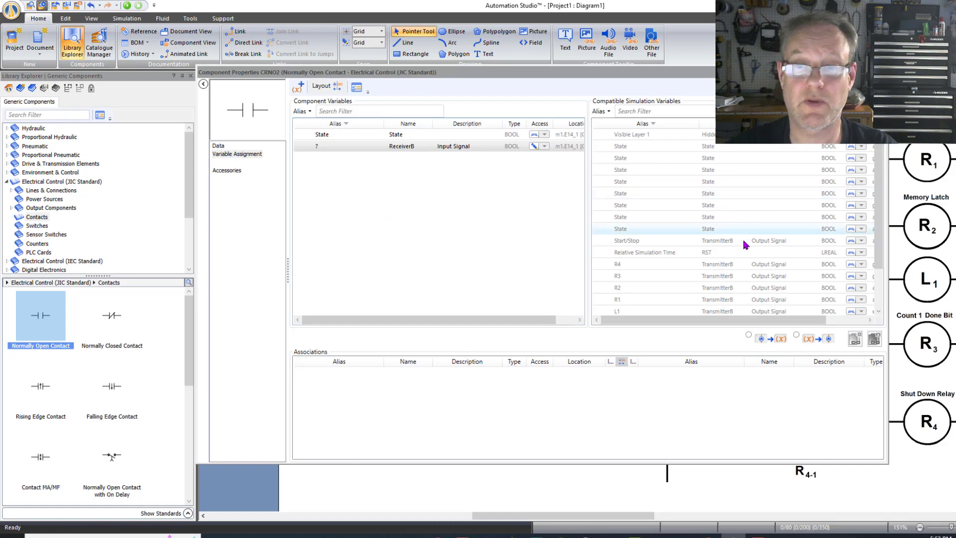
double_click(629, 287)
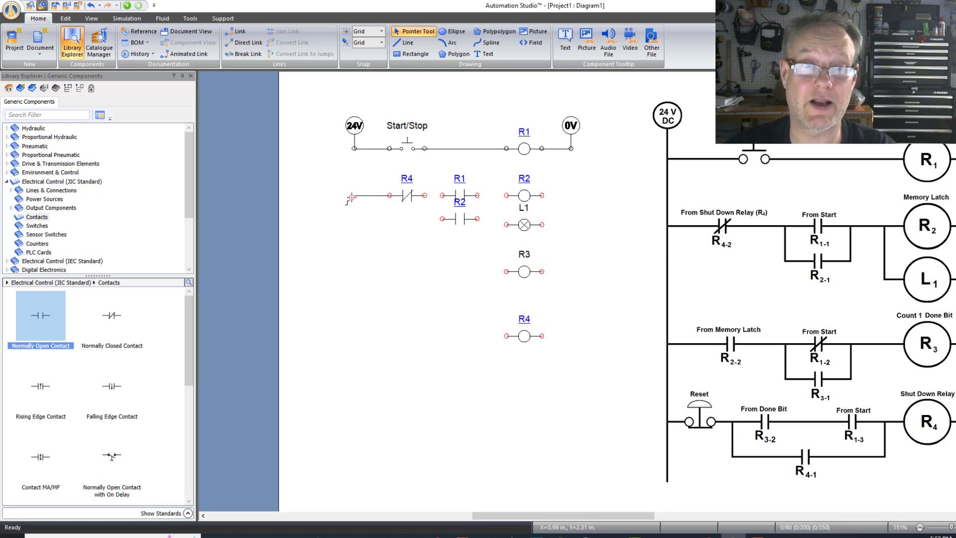
Wire the second rung from the 24V line through contacts R4 and R1 and coil R2 to the 0V line.
click(354, 148)
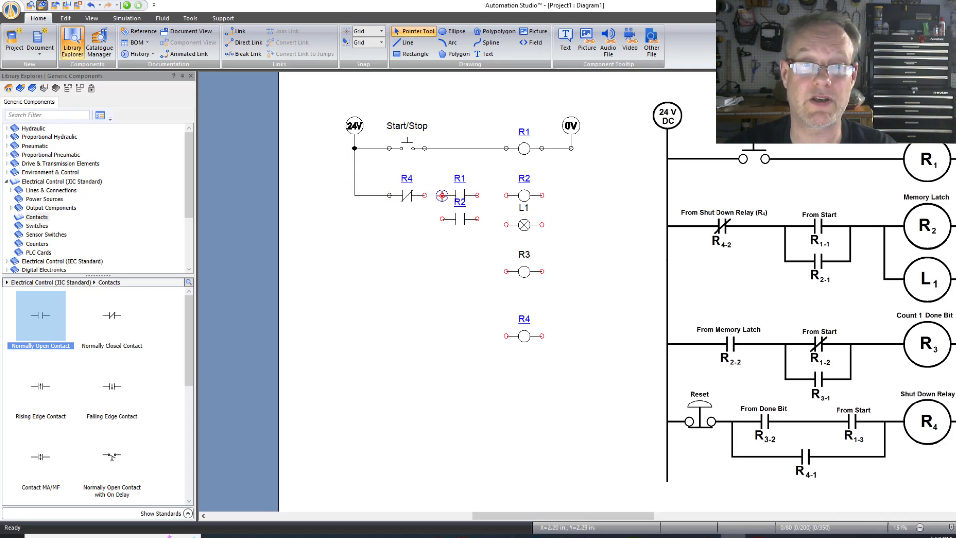
click(442, 196)
click(478, 195)
click(506, 195)
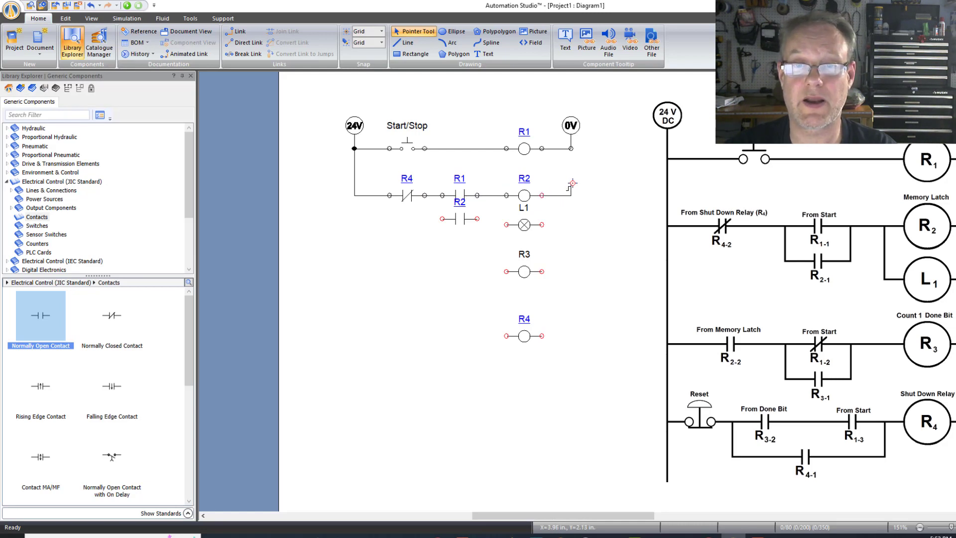
click(570, 148)
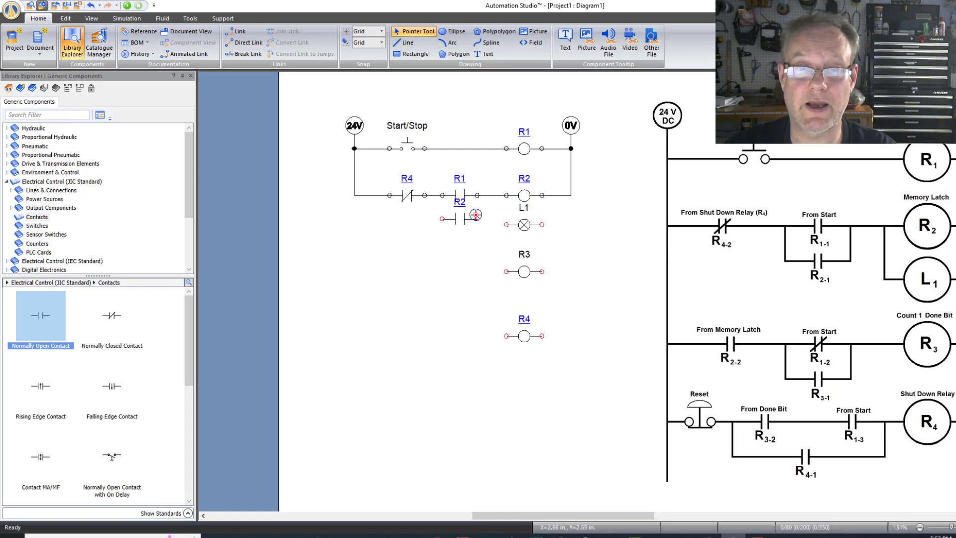
Link both ends of the normally open contact R2 to the rung above, in parallel with contact R1.
click(477, 195)
click(477, 218)
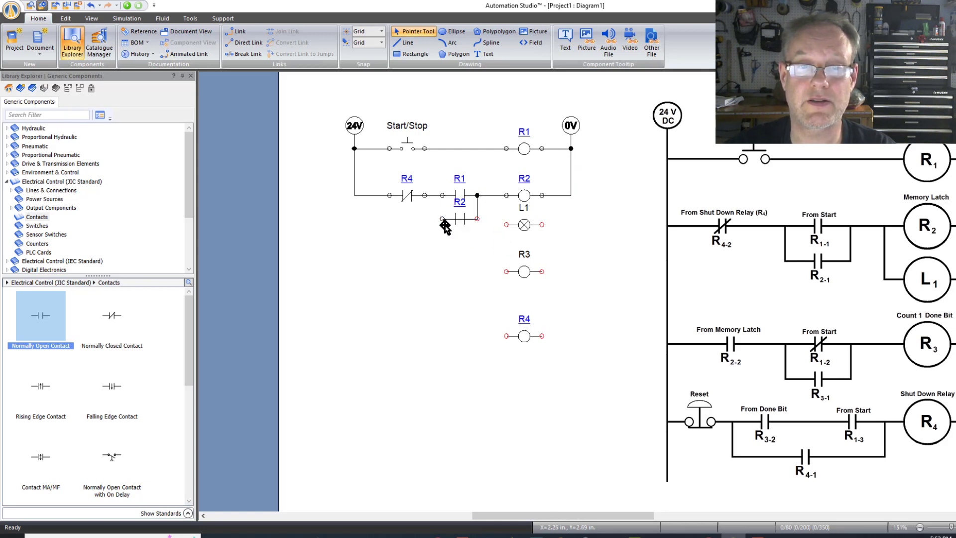
click(441, 219)
click(442, 195)
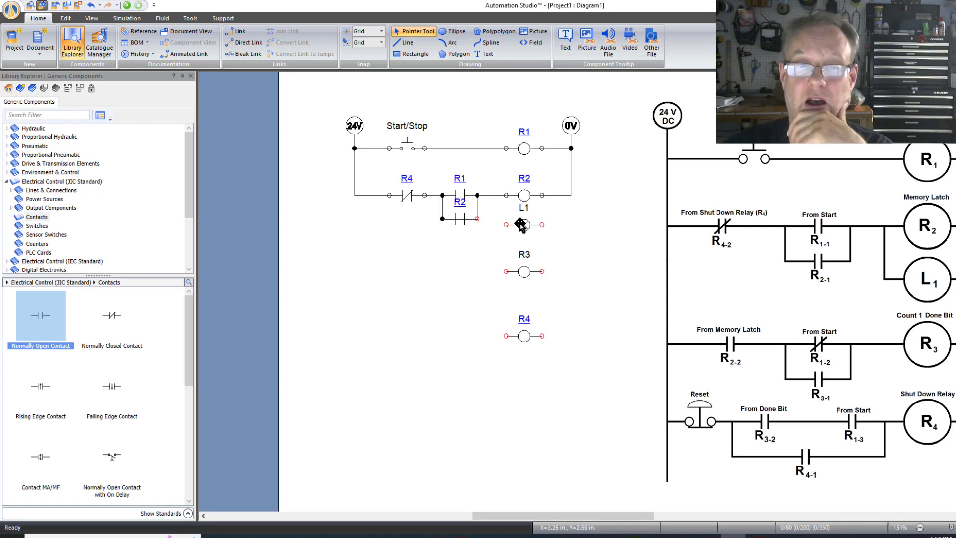
Delete the misrouted link running through contact R2 and reconnect the contact's open end to the junction between contact R1 and coil R2.
scroll(464, 220, up, 5)
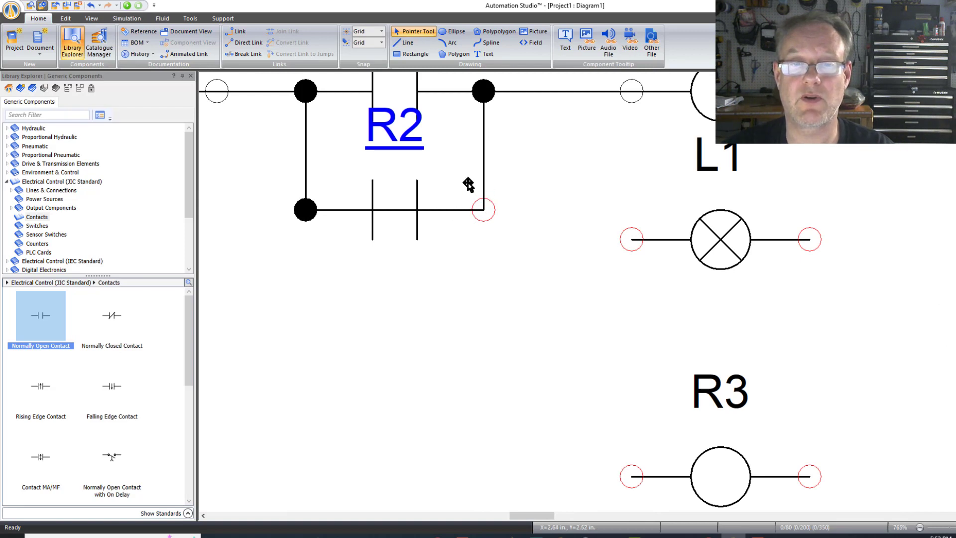
click(437, 211)
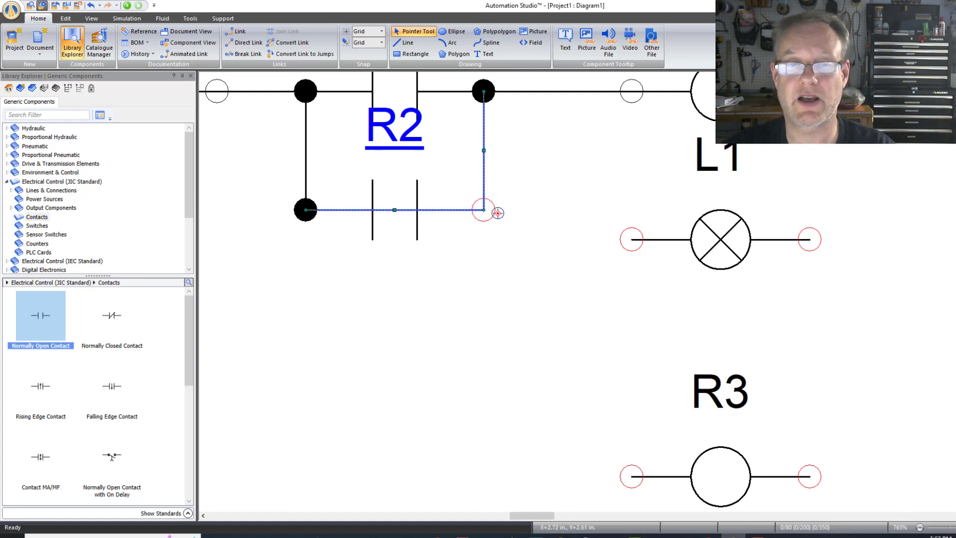
key(End)
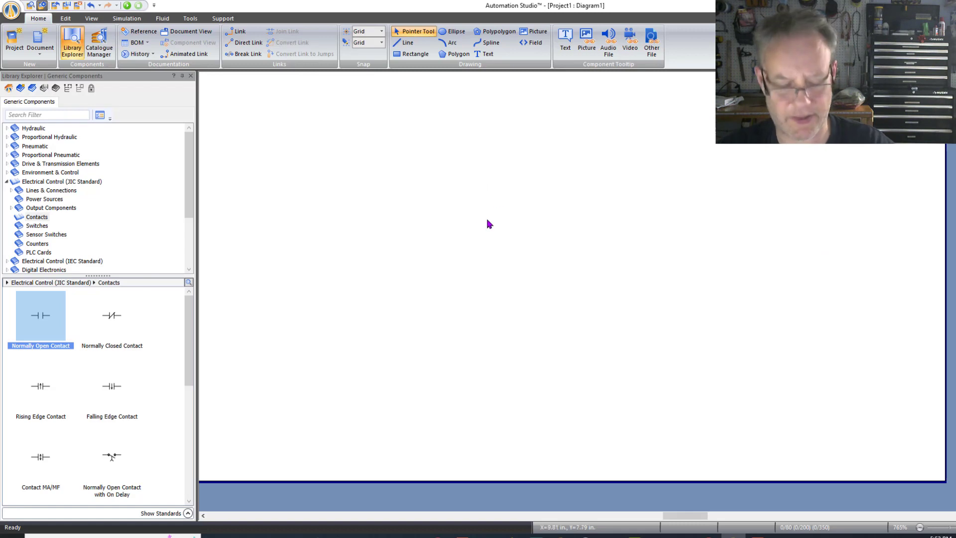
scroll(488, 224, down, 5)
scroll(237, 156, down, 5)
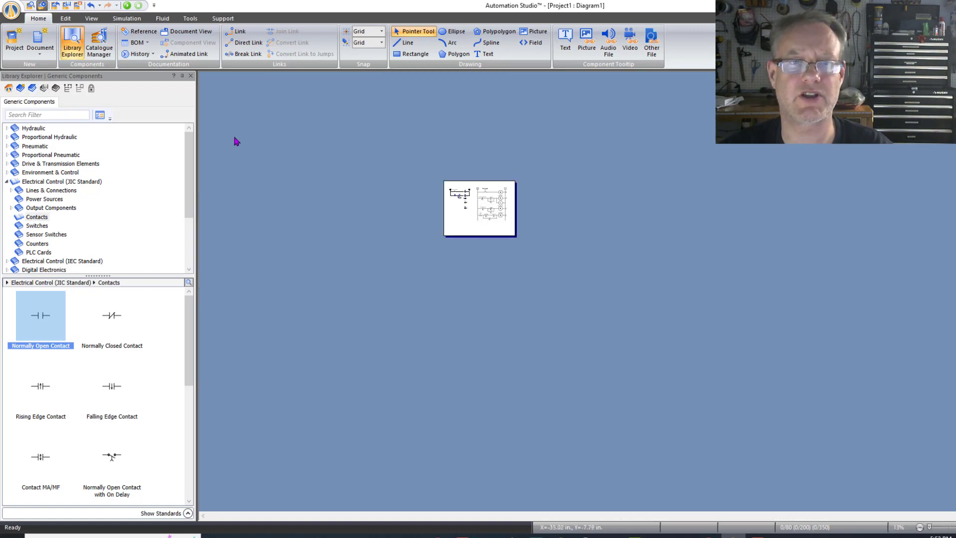
scroll(498, 199, up, 3)
scroll(500, 200, up, 6)
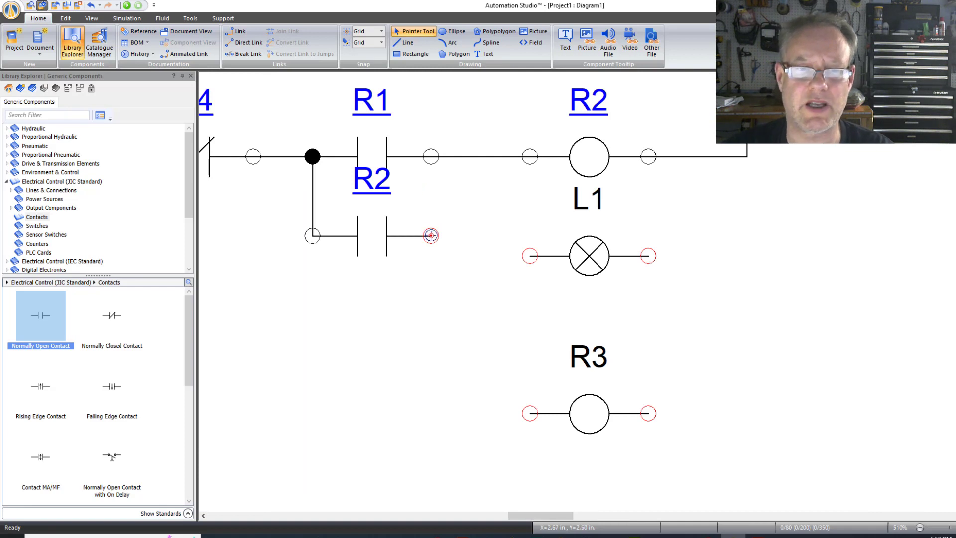
drag(431, 236, 431, 157)
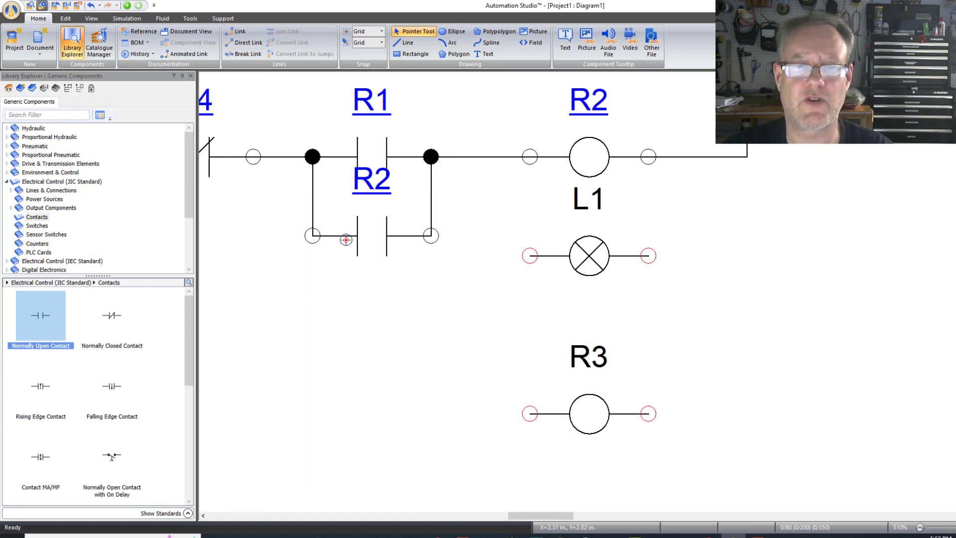
Wire indicator light L1 in parallel with coil R2, connecting it to the 0V line and to the coil's input side.
scroll(267, 250, down, 2)
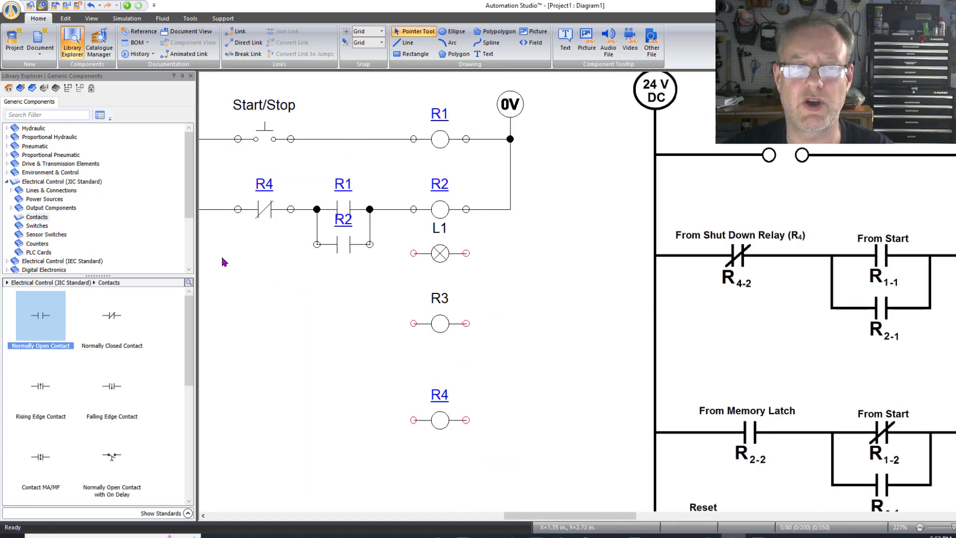
click(496, 516)
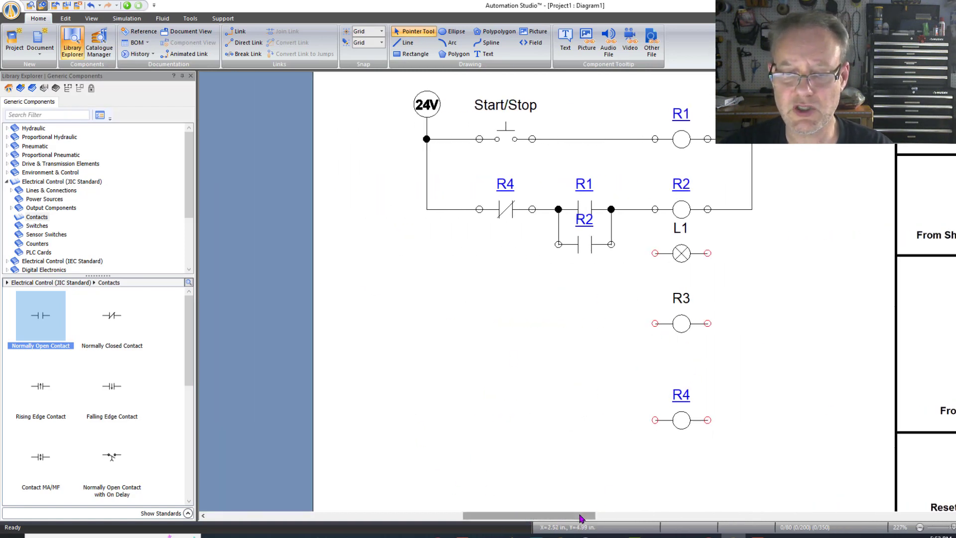
drag(583, 516, 606, 517)
scroll(591, 468, down, 1)
scroll(613, 342, down, 1)
scroll(575, 294, down, 1)
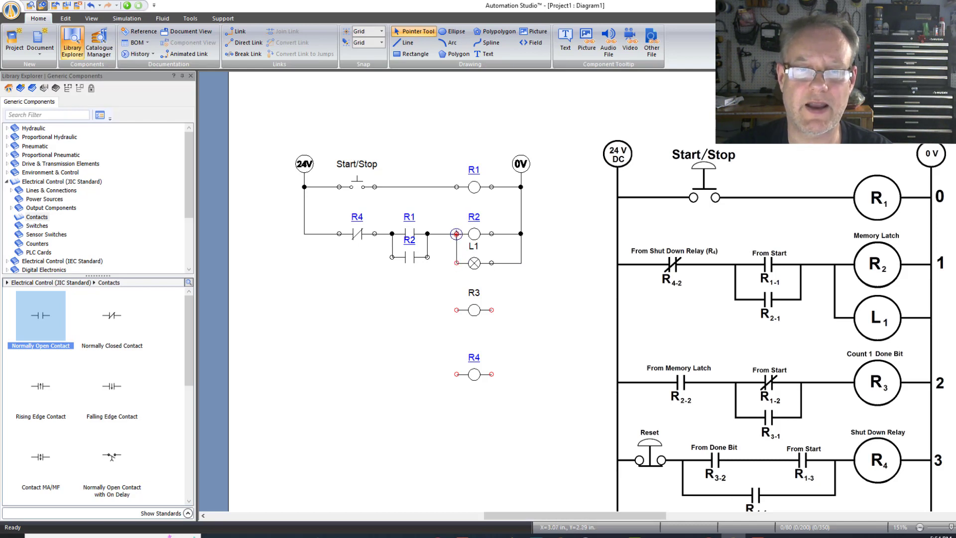
click(456, 233)
Move the parallel normally open contact R2 down until it is level with indicator light L1.
click(427, 259)
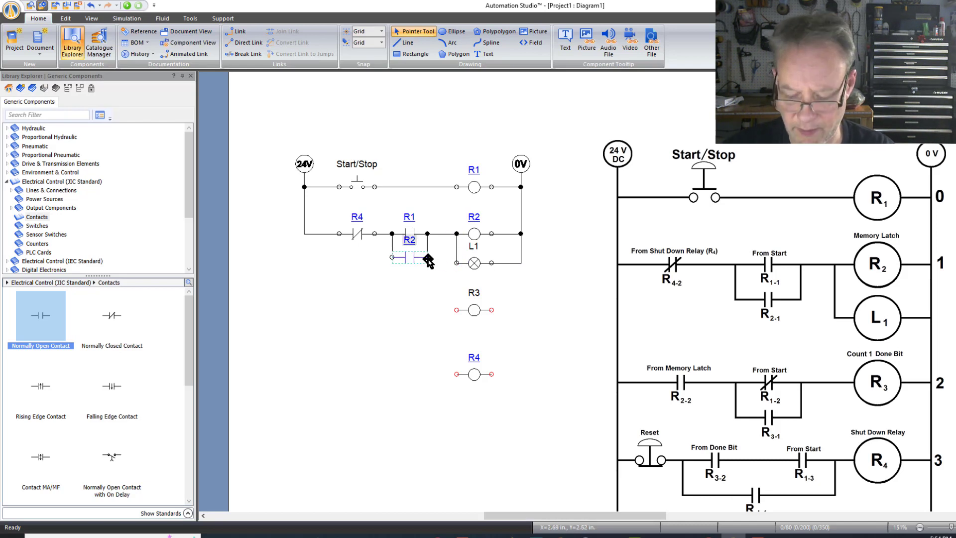
drag(427, 258, 428, 261)
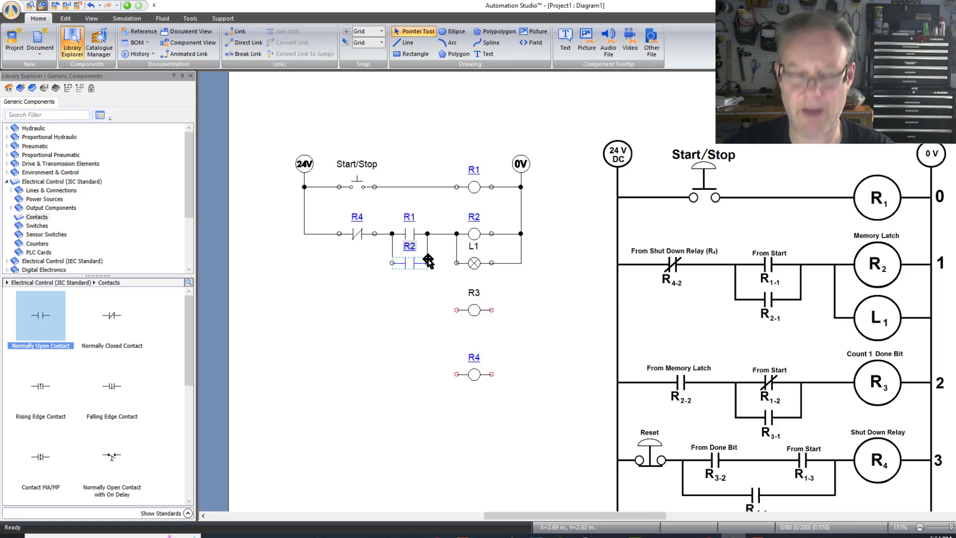
key(Down)
key(Down)
key(Down)
key(Down)
key(Down)
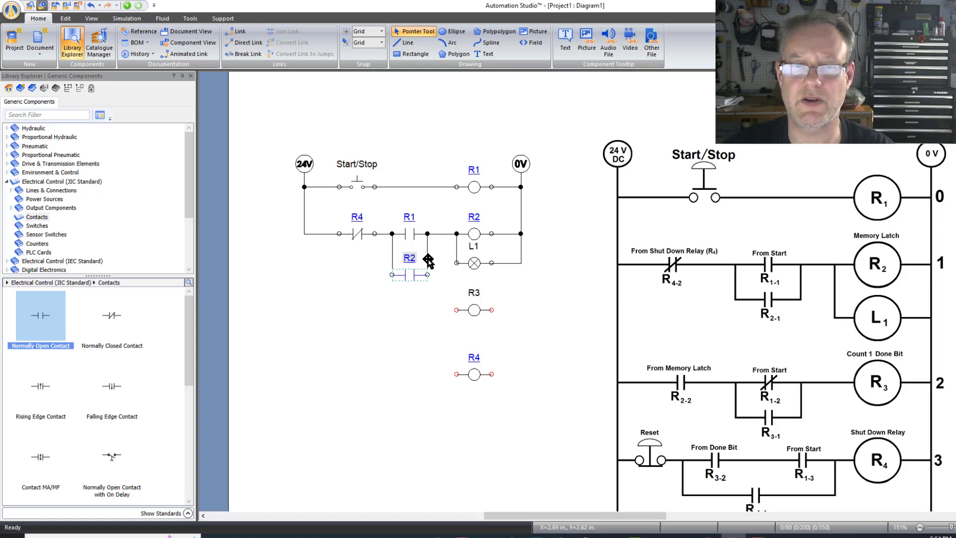
key(Up)
key(Up)
key(Up)
key(Up)
key(Up)
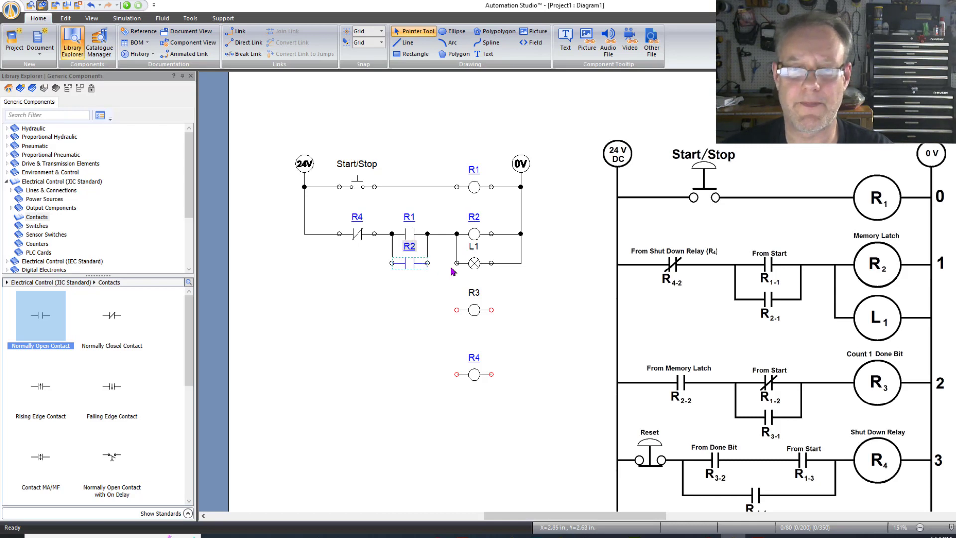
click(539, 274)
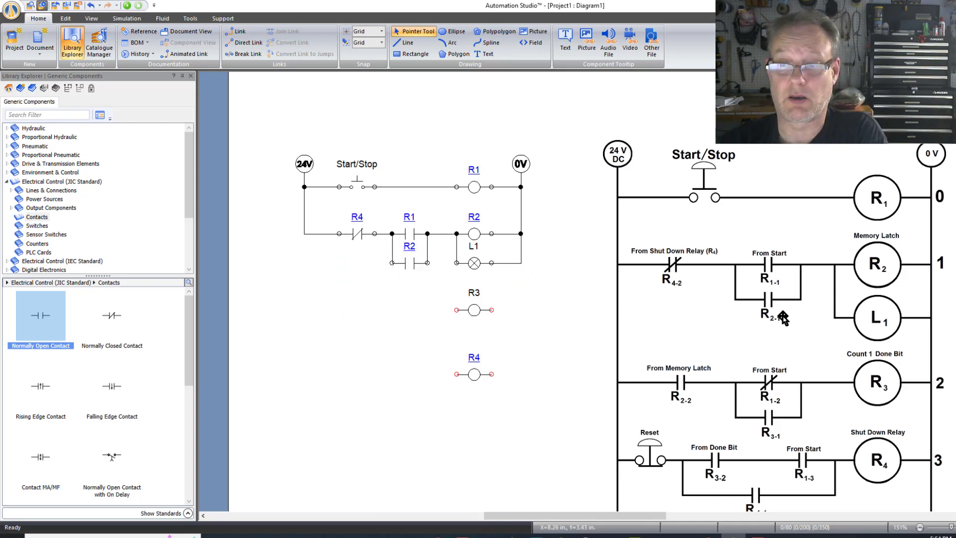
Move the reference ladder picture up so that its lowest rung is fully in view.
drag(618, 460, 629, 365)
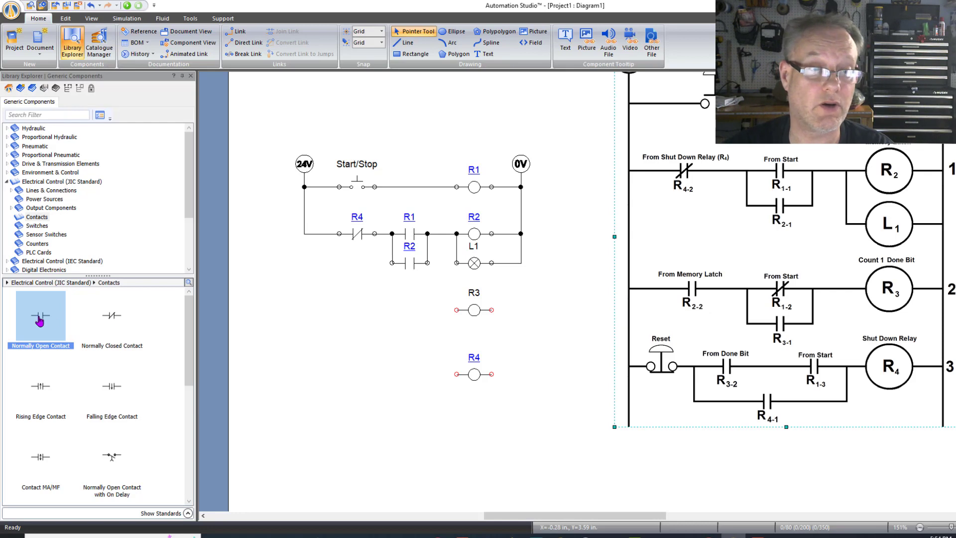
Place a normally open contact at the start of coil R3's rung and link it to relay R2.
drag(40, 321, 355, 306)
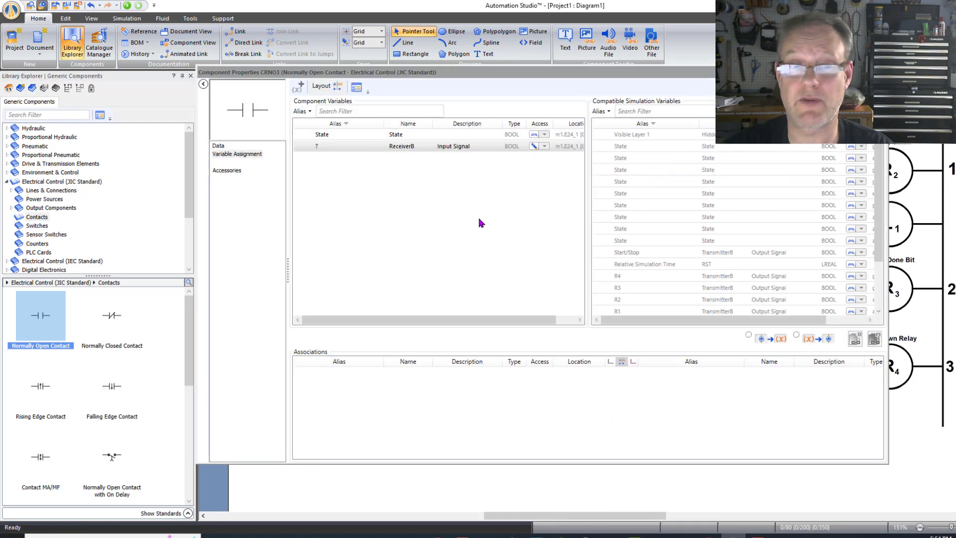
click(628, 301)
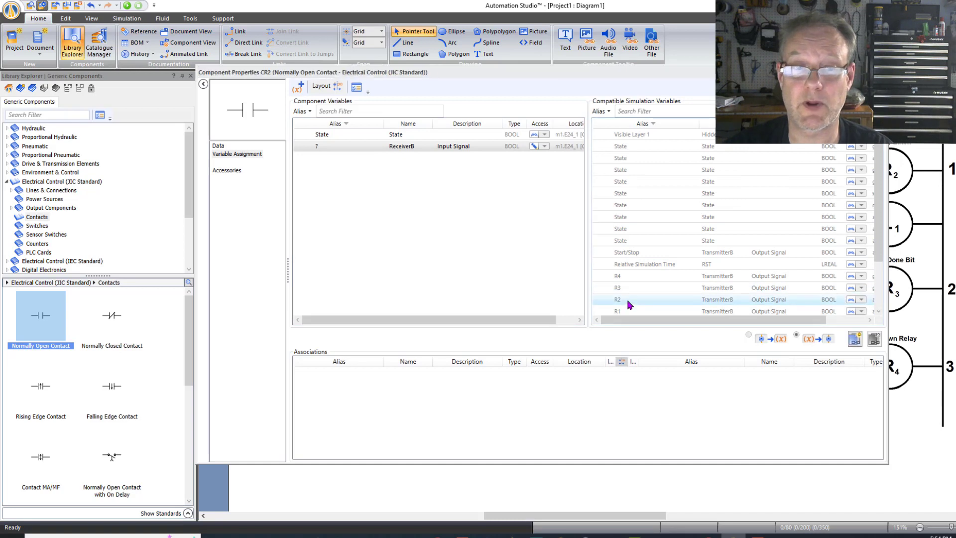
double_click(628, 301)
key(Return)
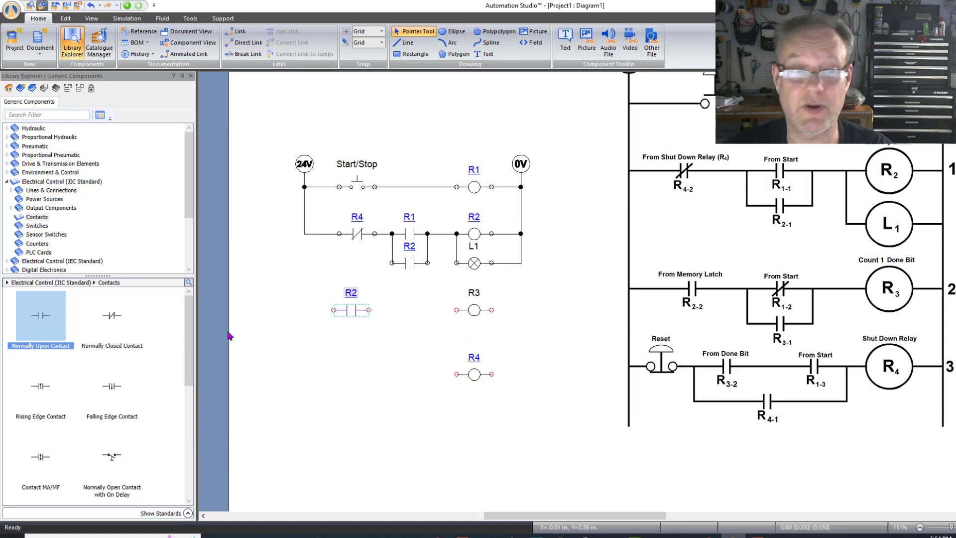
Place a normally closed contact between the new R2 contact and coil R3, linking it to relay R2.
drag(112, 319, 407, 310)
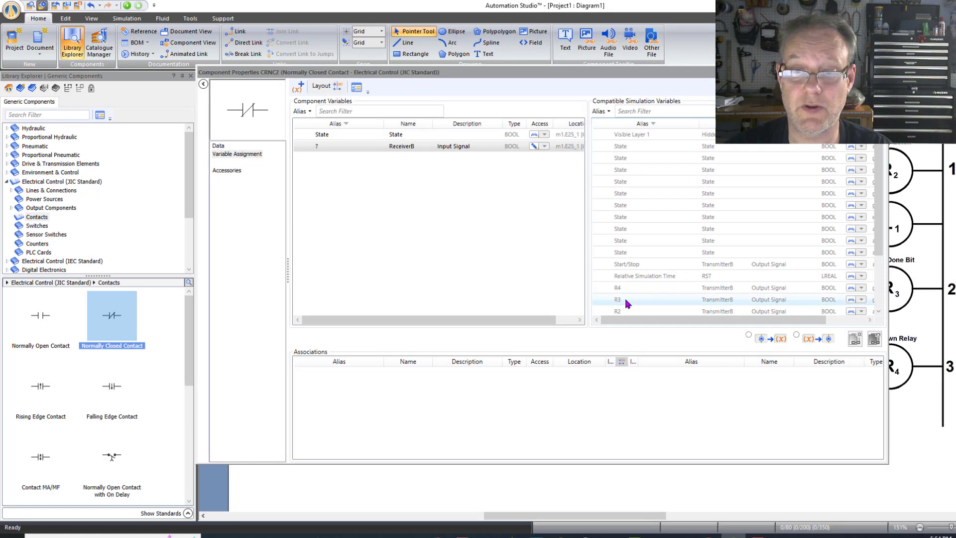
scroll(625, 300, down, 1)
double_click(630, 276)
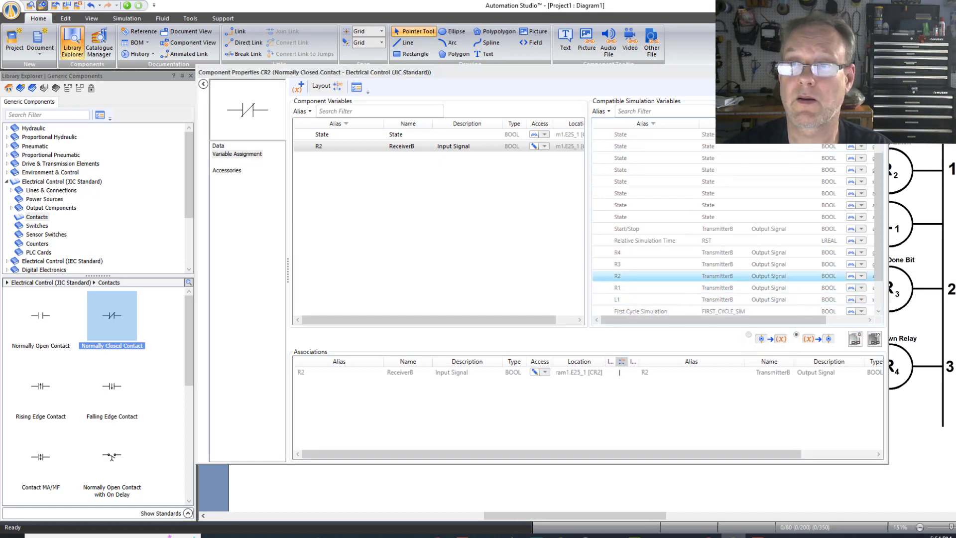
click(880, 72)
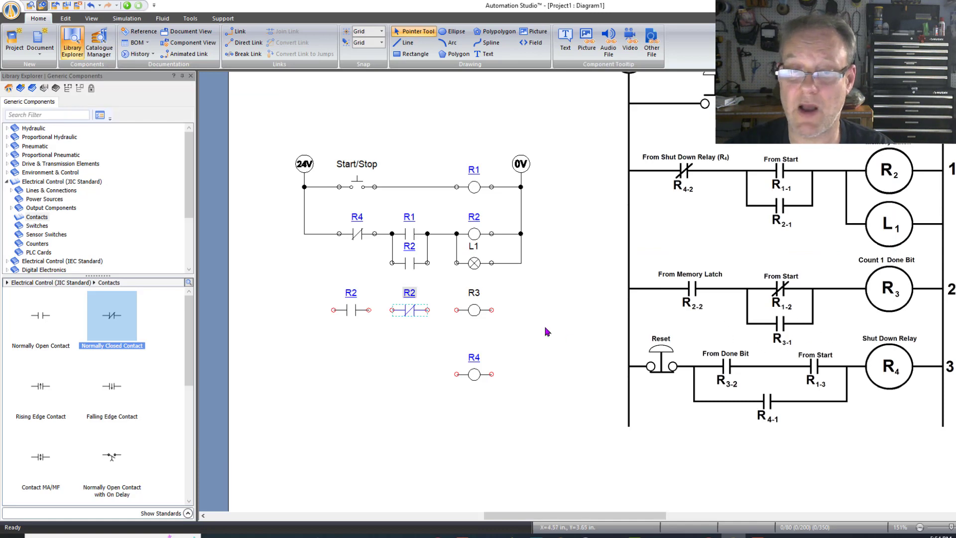
Reassign the normally closed contact on coil R3's rung to relay R1 by creating a link to the R1 variable.
double_click(413, 312)
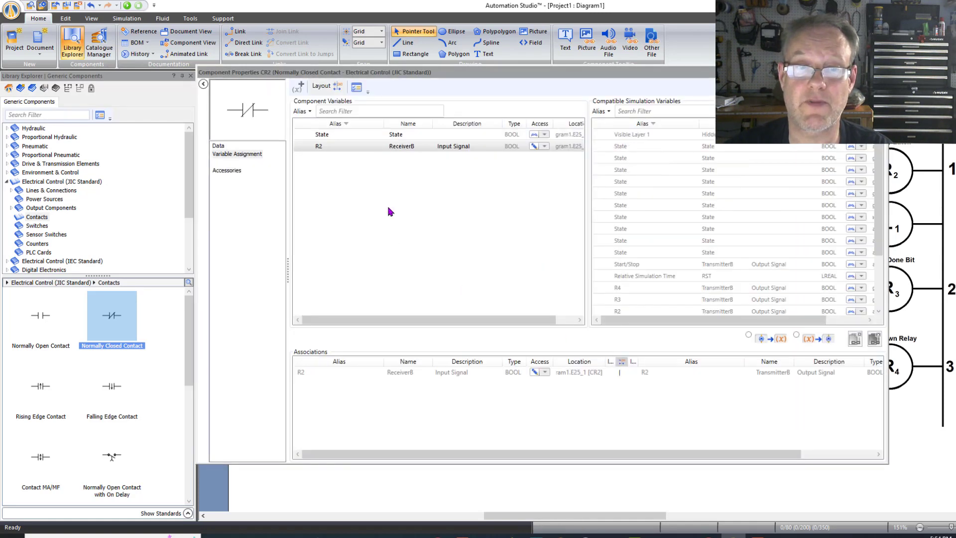
click(317, 145)
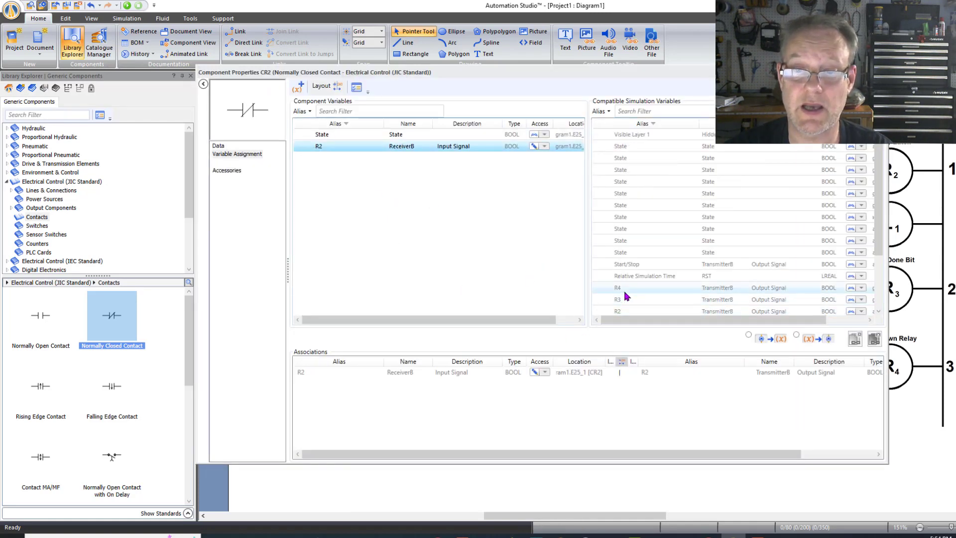
scroll(623, 289, down, 1)
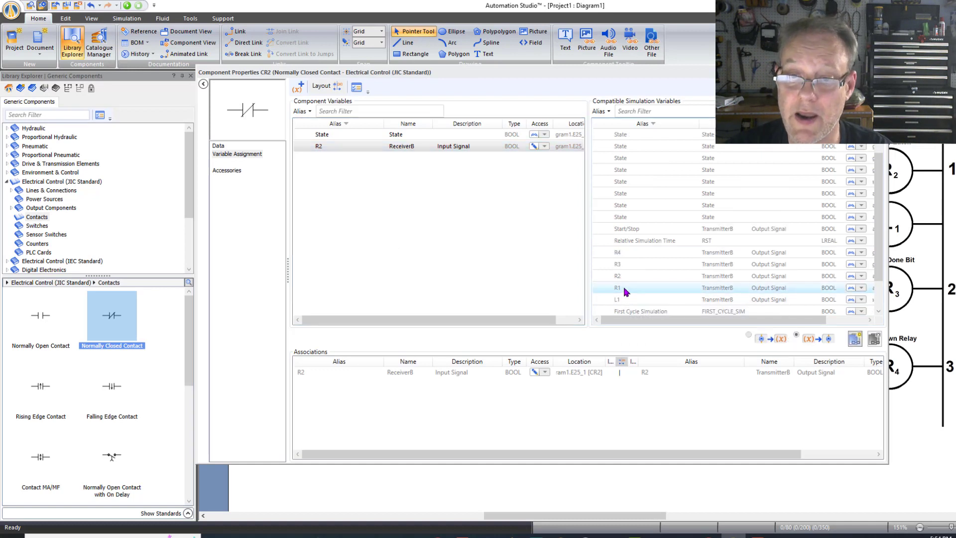
right_click(337, 145)
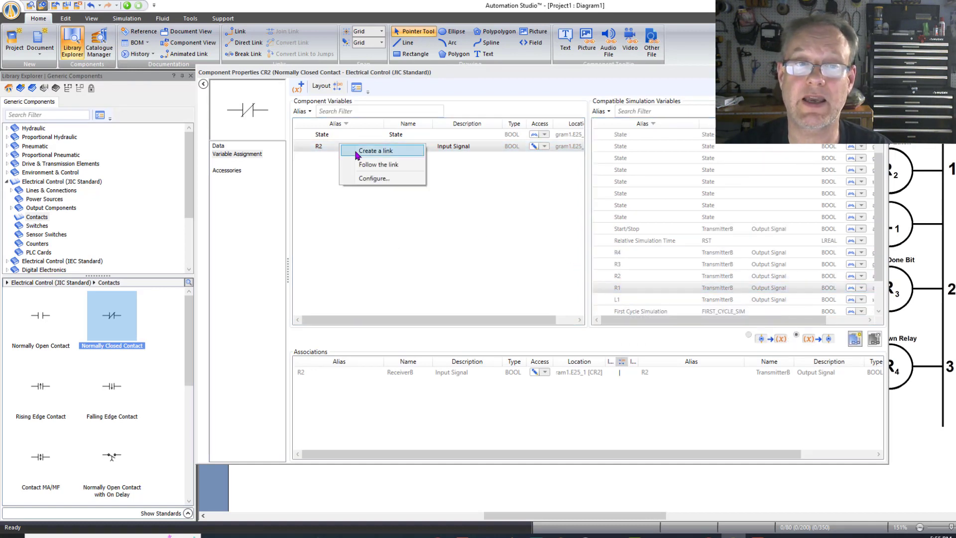
click(356, 152)
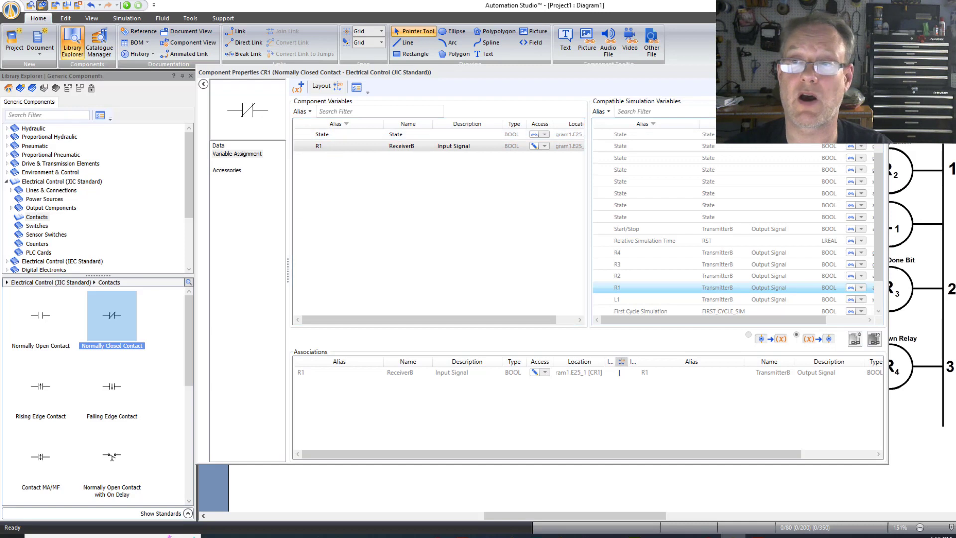
click(881, 72)
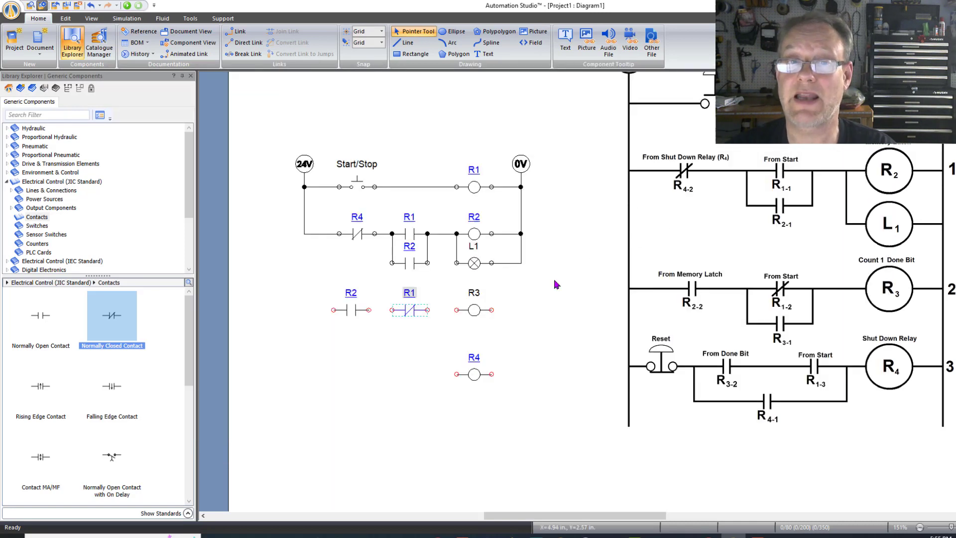
Place a normally open contact directly below the normally closed R1 contact and link it to relay R3.
click(404, 413)
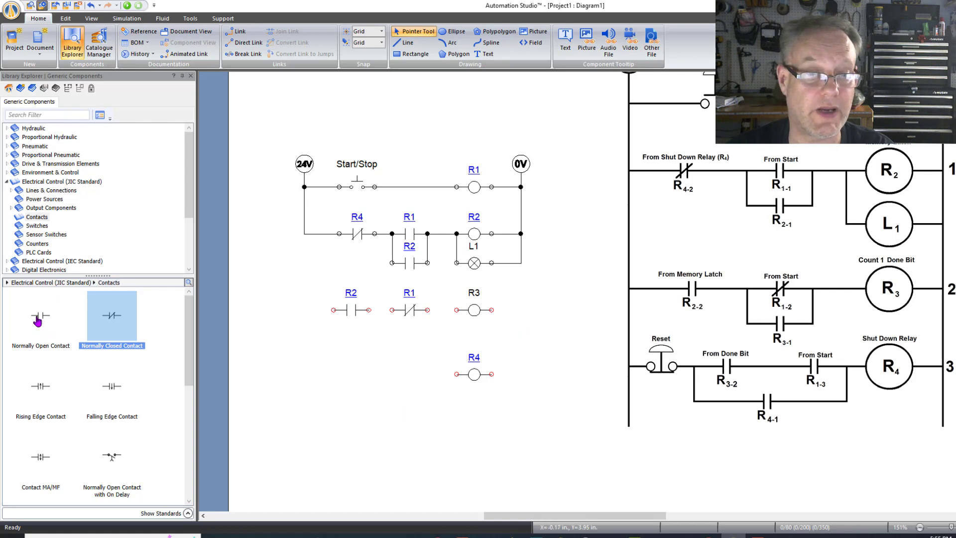
drag(37, 320, 413, 335)
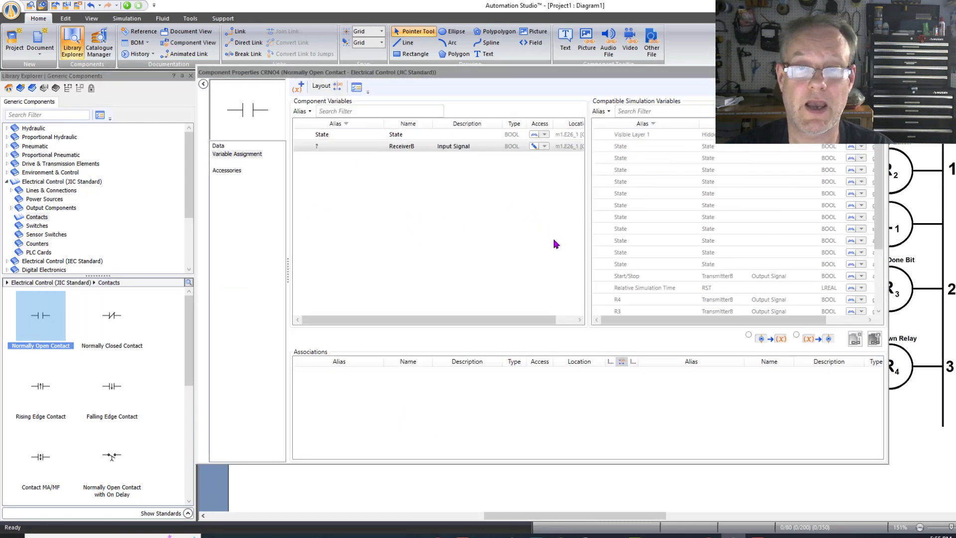
scroll(647, 276, down, 1)
double_click(647, 276)
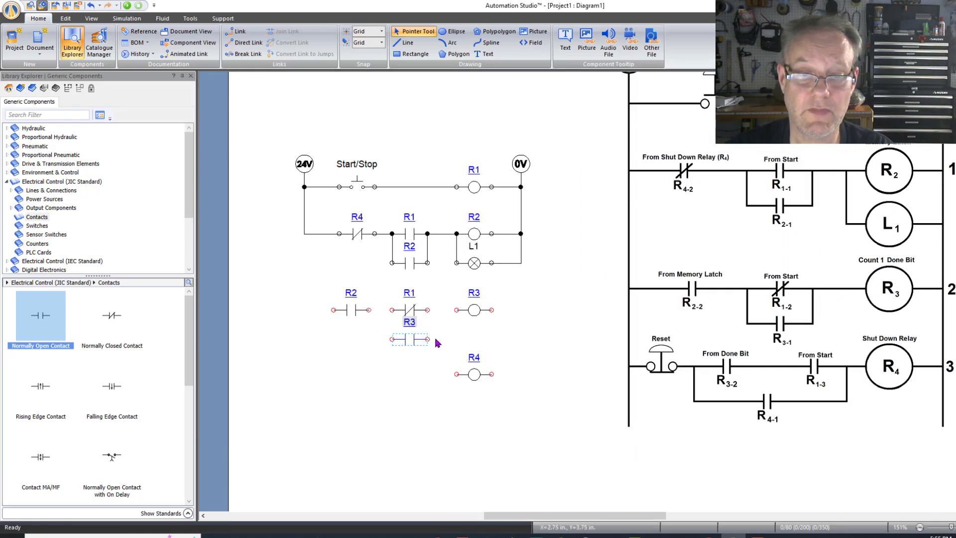
Wire coil R3's rung from the 24V line through contacts R2 and R1 to the 0V line, with contact R3 parallel to contact R1.
click(336, 328)
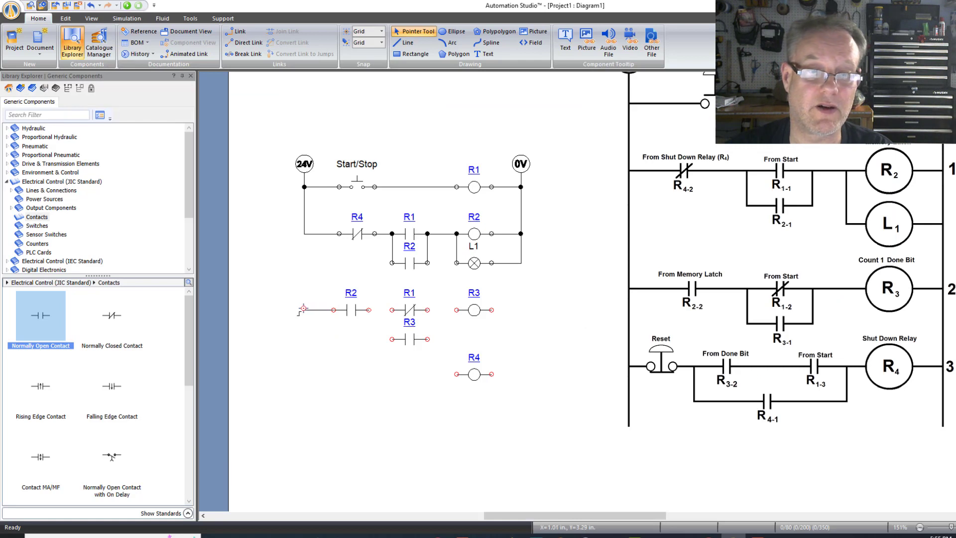
drag(304, 287, 304, 233)
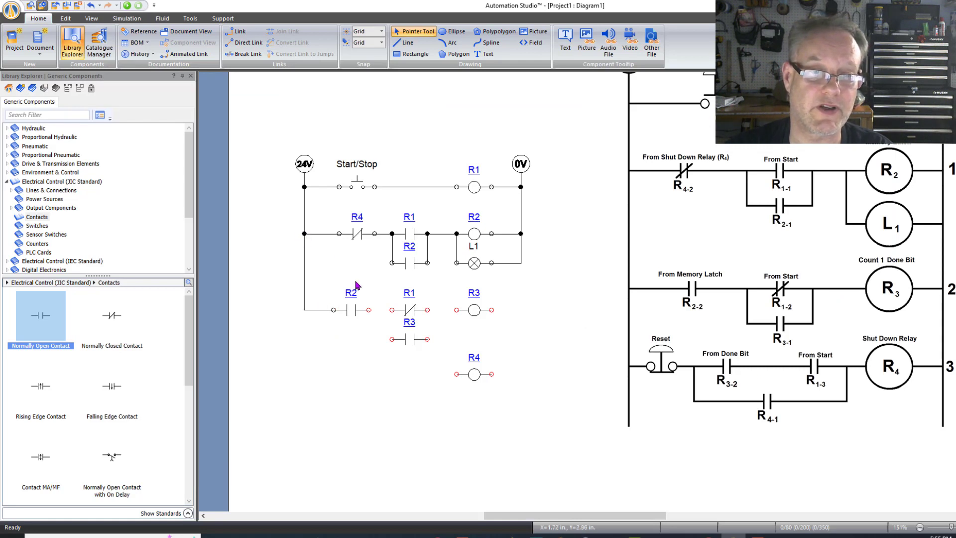
drag(377, 309, 457, 309)
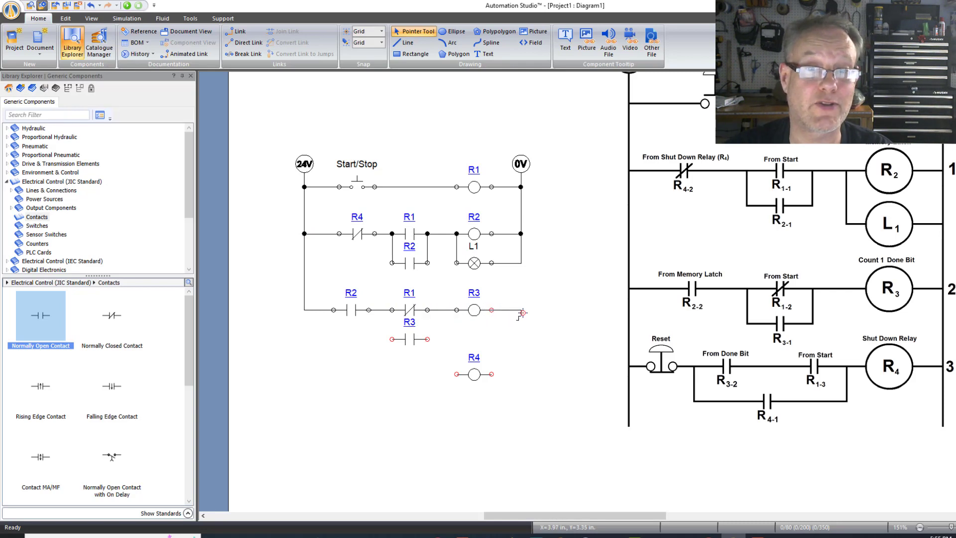
drag(522, 314, 521, 310)
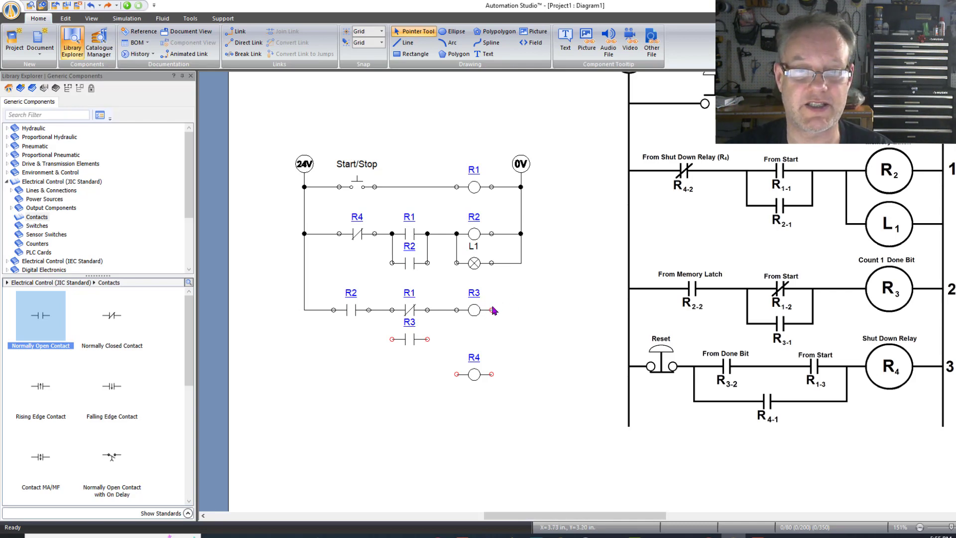
drag(493, 310, 523, 310)
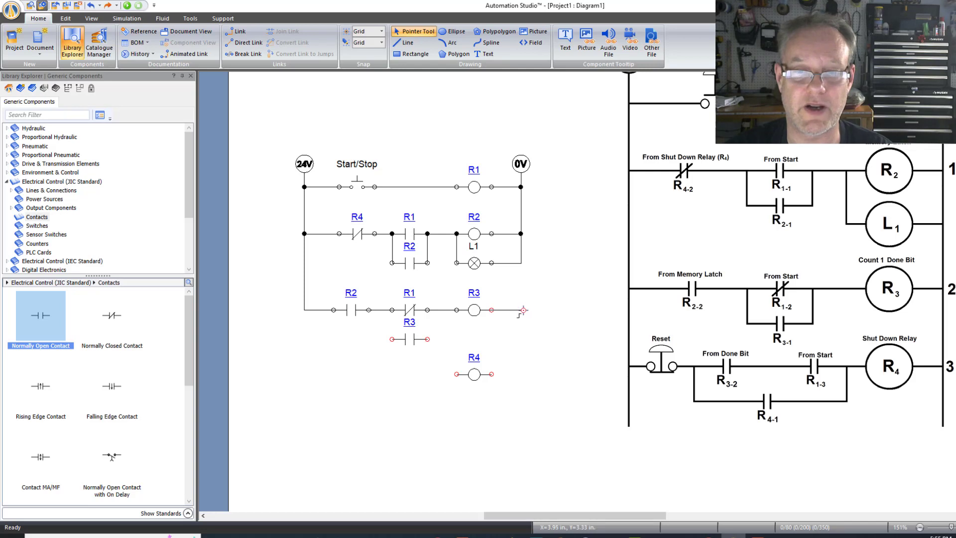
mouse_move(528, 260)
mouse_down()
mouse_move(504, 279)
mouse_move(503, 310)
mouse_move(521, 269)
mouse_move(560, 265)
mouse_move(524, 263)
mouse_up()
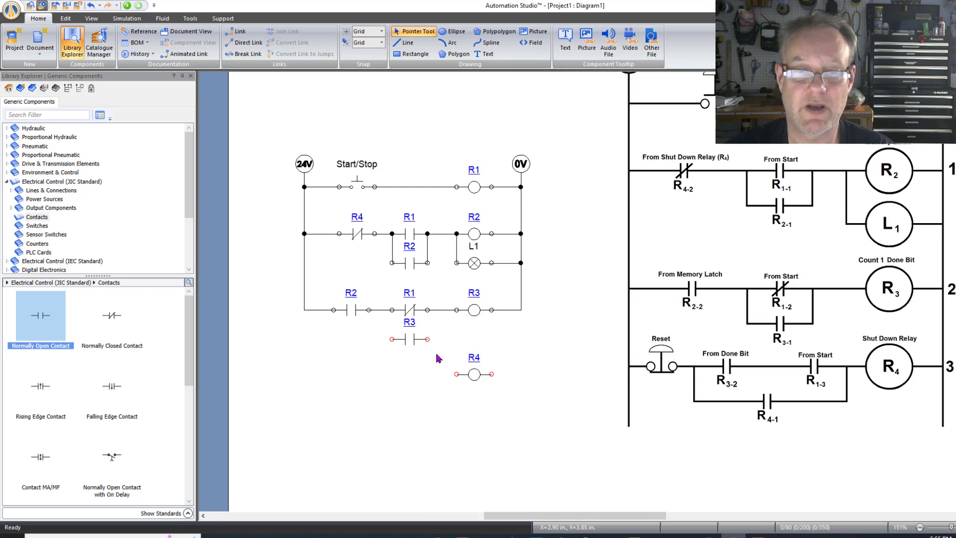
drag(424, 339, 427, 310)
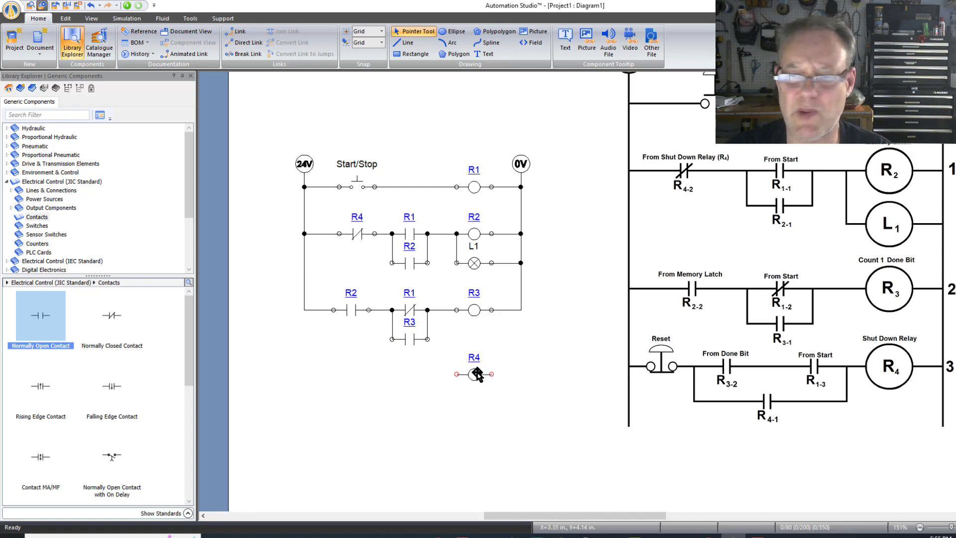
Move coil R4 up slightly and place a normally closed push-button with the alias Reset at the start of its rung.
drag(477, 374, 510, 365)
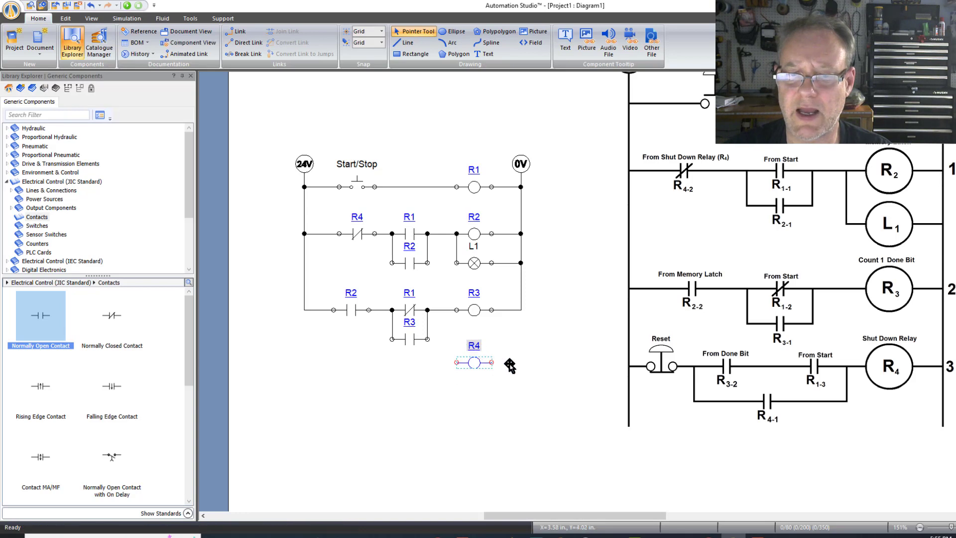
click(613, 365)
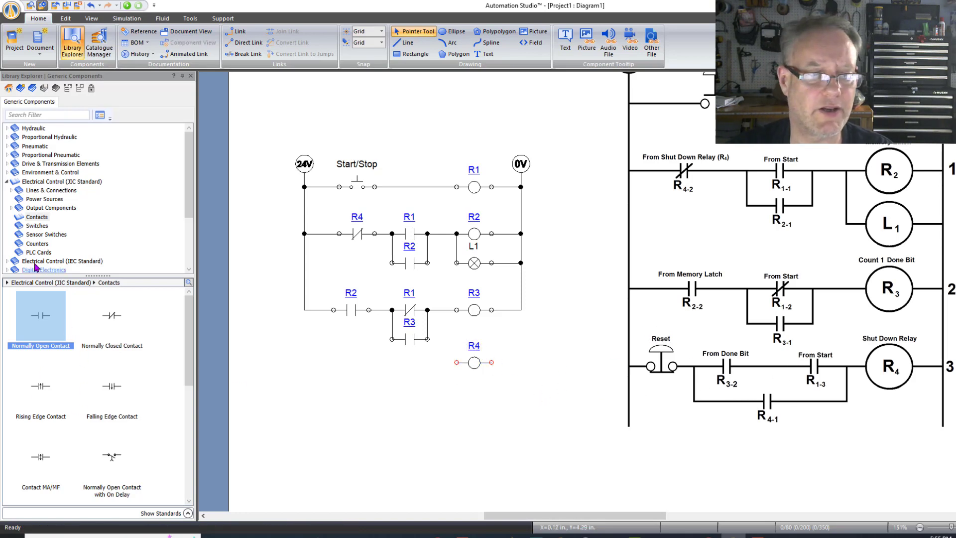
click(37, 226)
drag(113, 315, 346, 363)
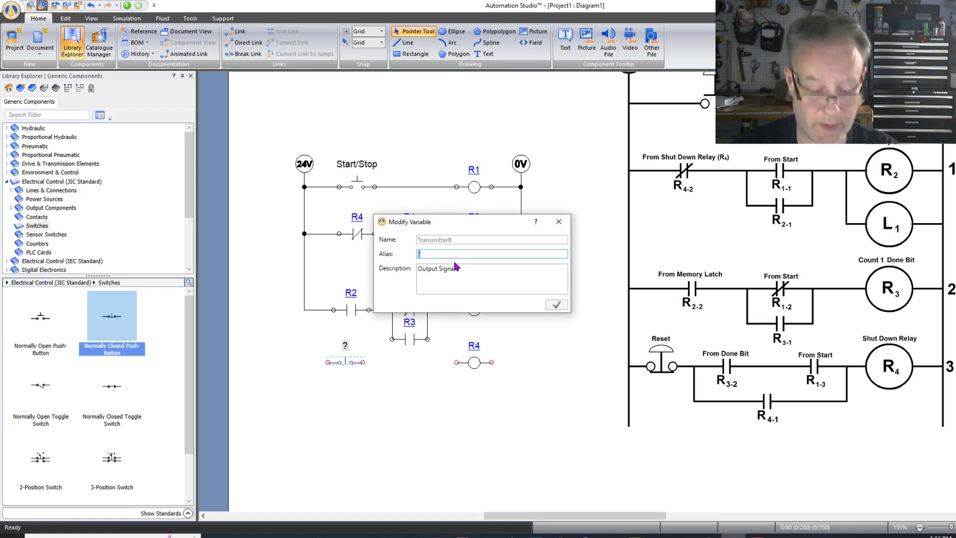
text(Reset)
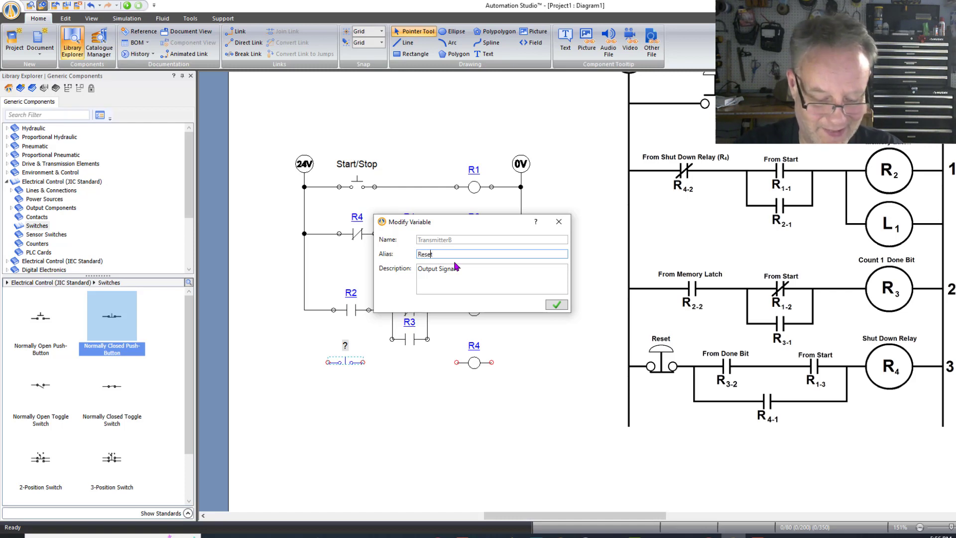
key(Return)
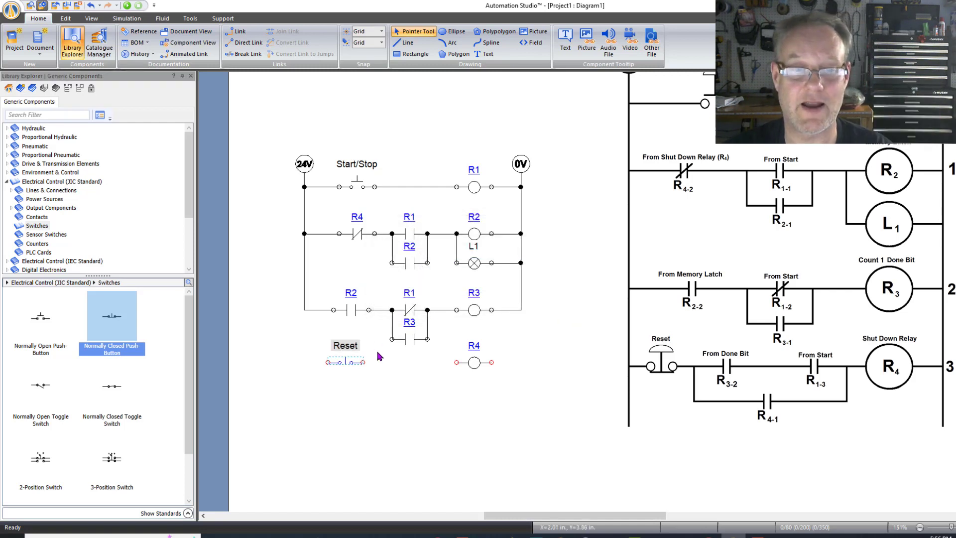
Connect the Reset push-button's input side to the 24V line at the corner of coil R3's rung.
drag(347, 362, 327, 367)
click(414, 373)
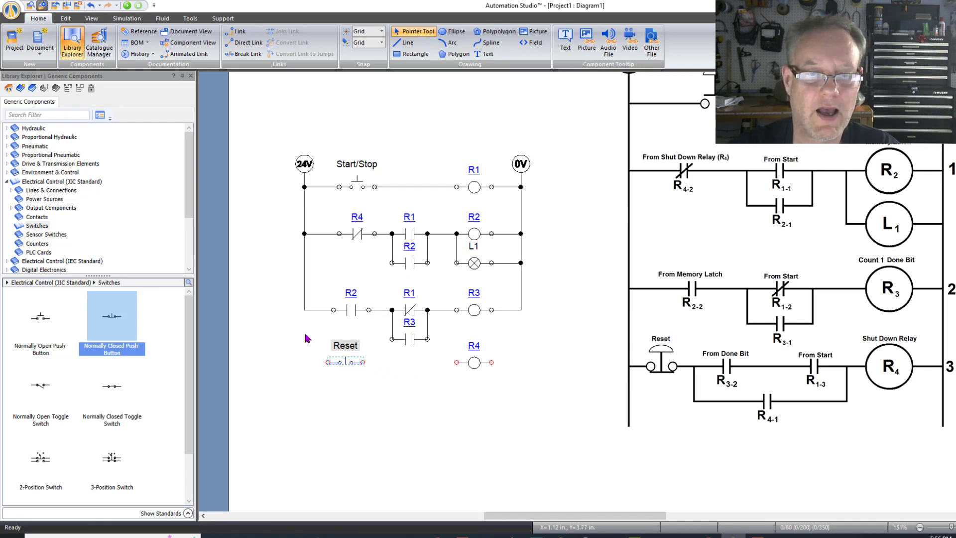
click(321, 369)
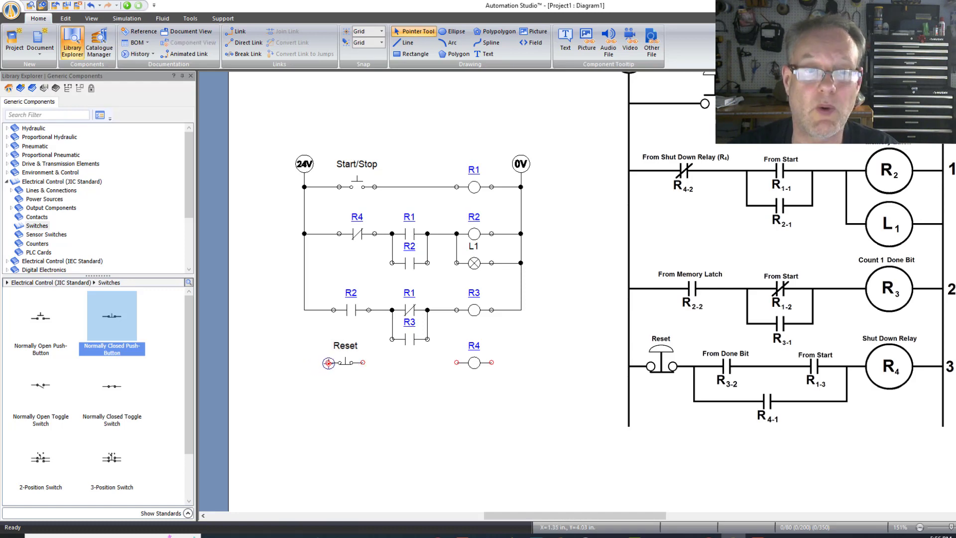
click(328, 363)
scroll(315, 362, up, 2)
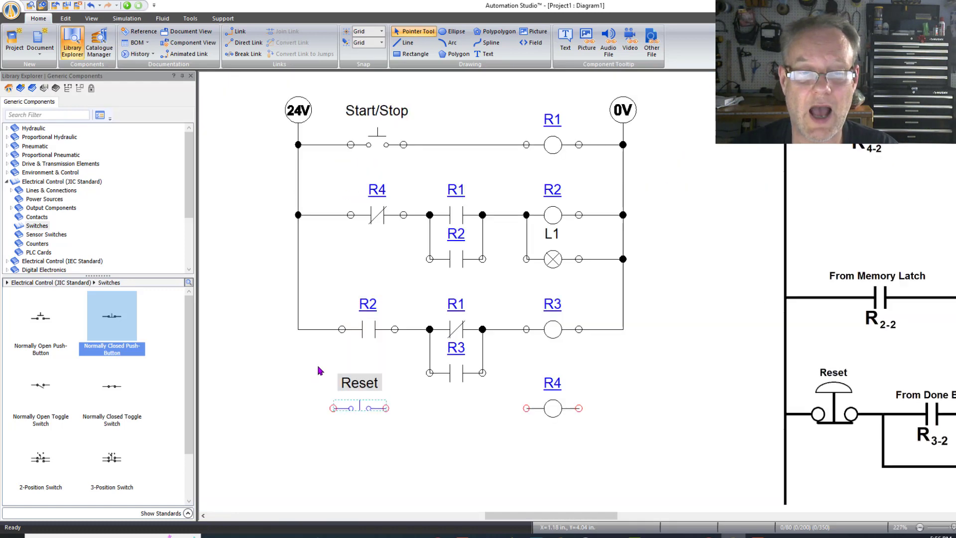
click(328, 406)
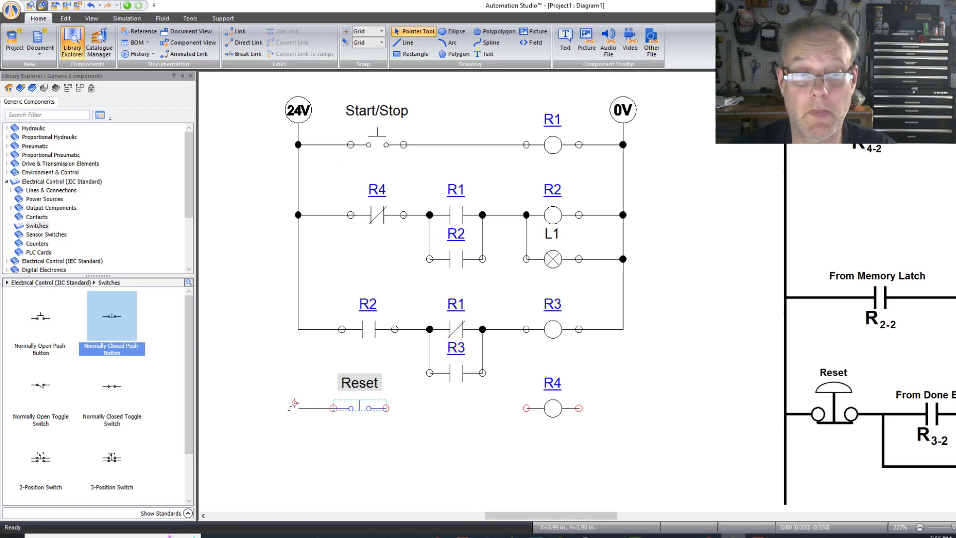
click(297, 330)
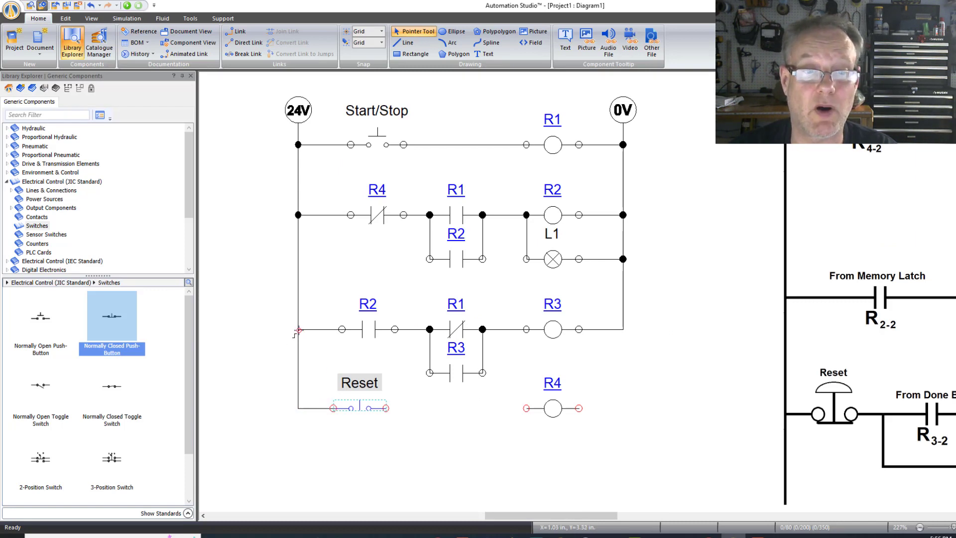
click(363, 406)
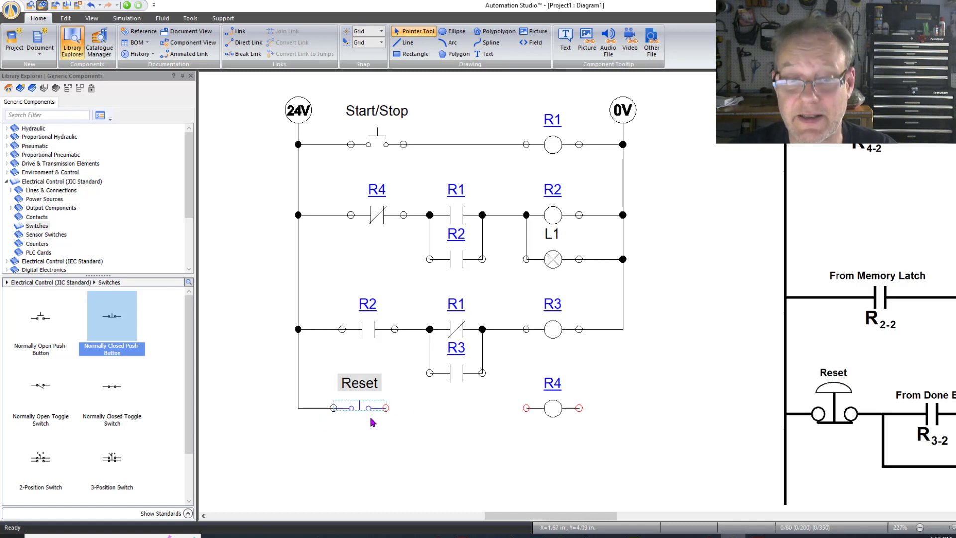
click(347, 433)
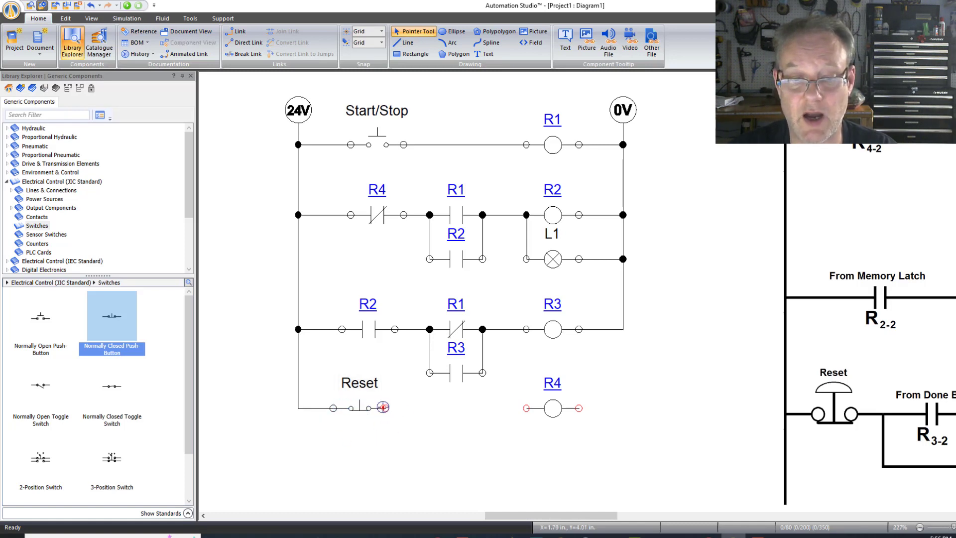
click(360, 406)
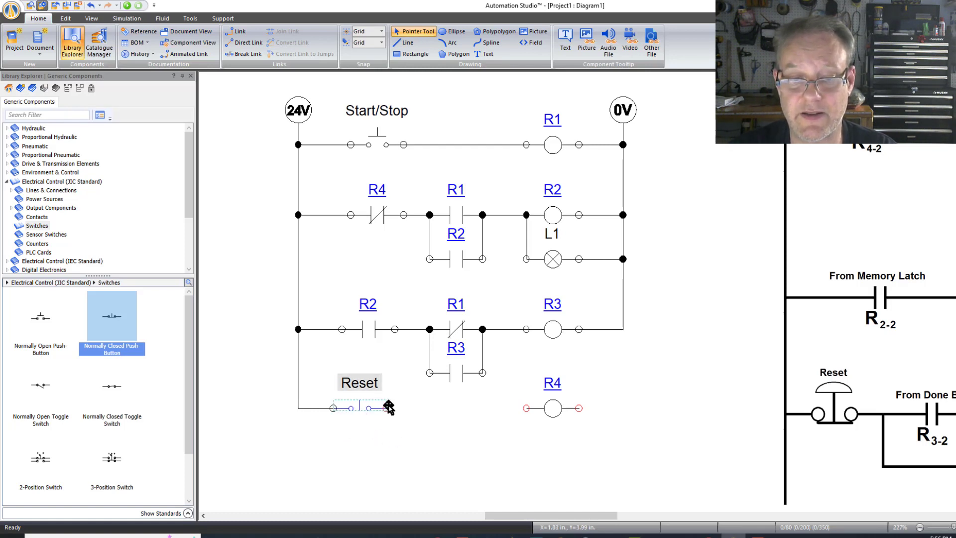
click(378, 427)
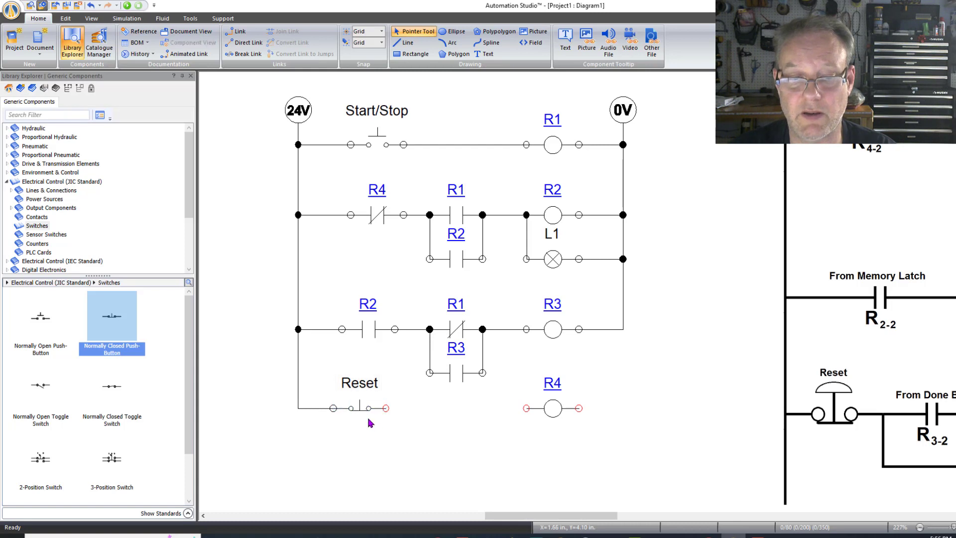
mouse_move(386, 408)
mouse_down()
mouse_move(525, 408)
mouse_move(421, 421)
mouse_up()
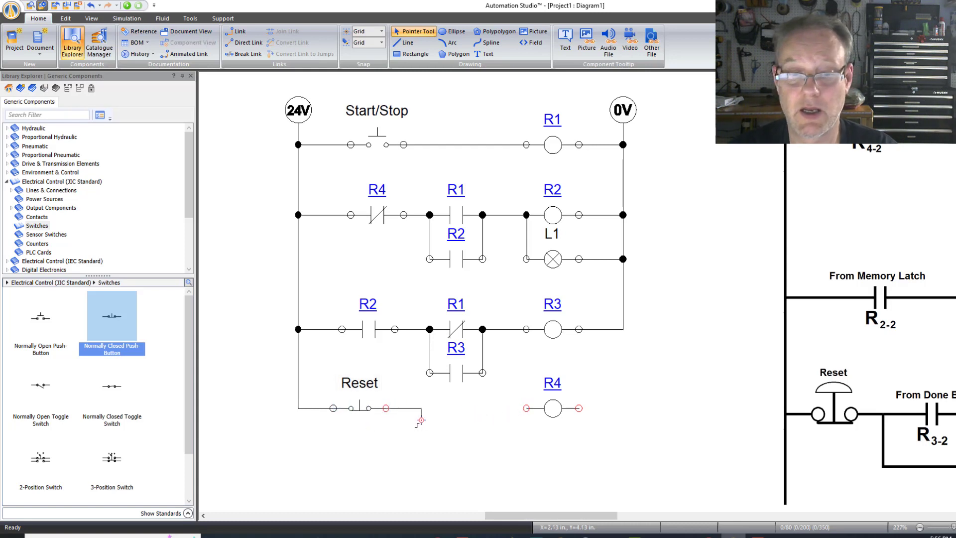
key(Escape)
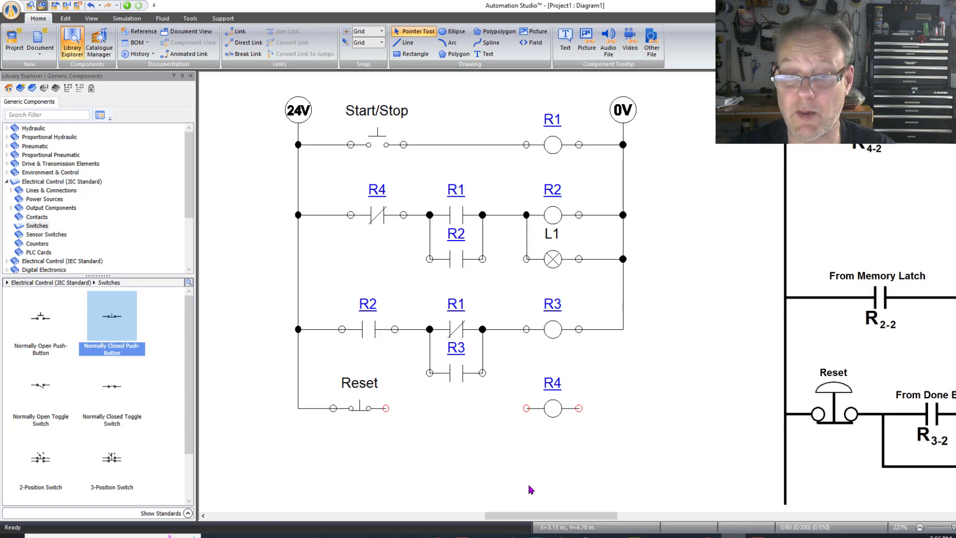
Move the reference ladder picture slightly closer to the circuit drawing.
scroll(482, 448, down, 2)
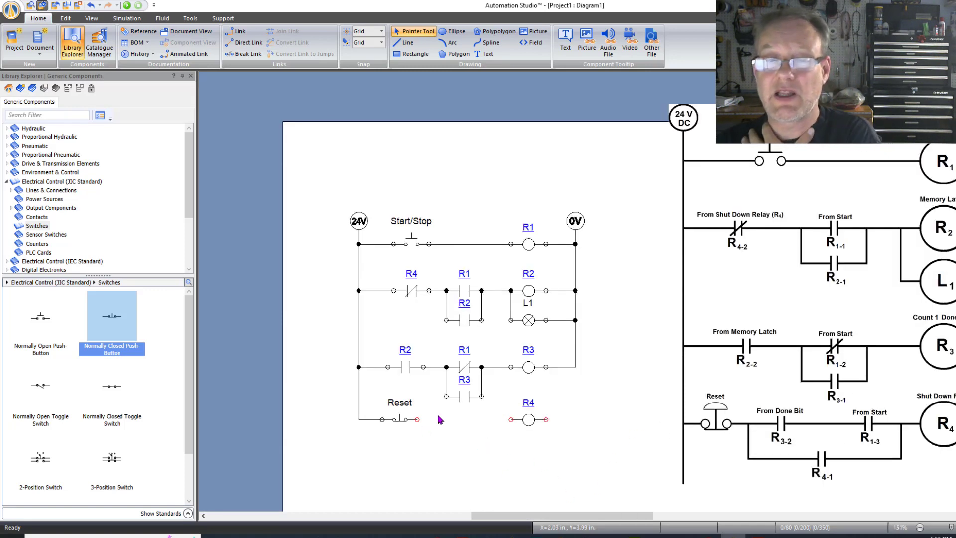
drag(792, 297, 751, 303)
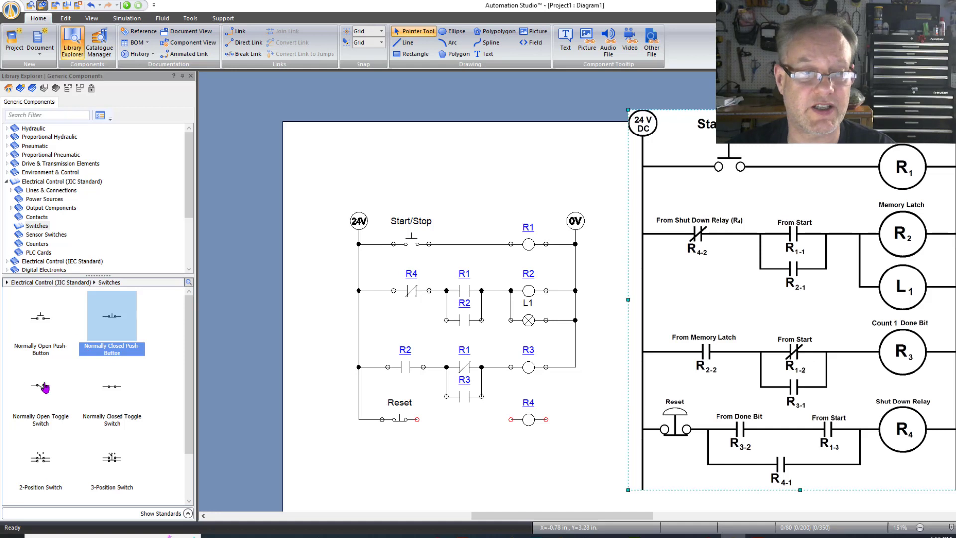
Place a normally open contact linked to relay R3 after the Reset push-button and wire it to the push-button's output.
click(36, 217)
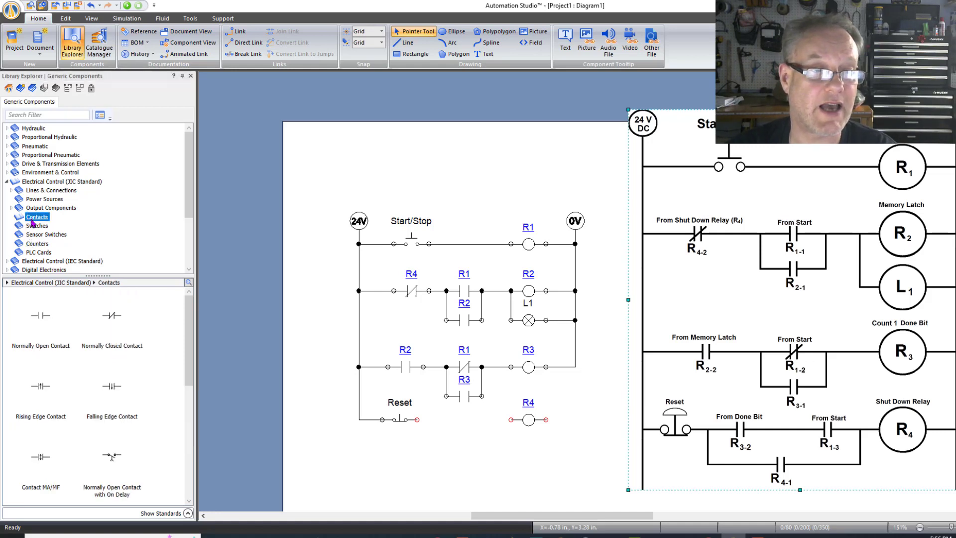
drag(40, 327, 459, 421)
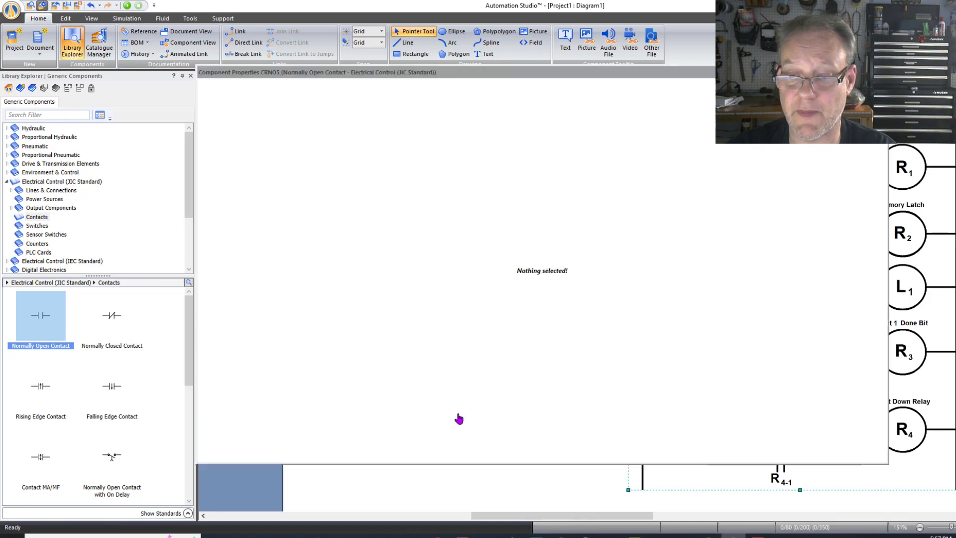
scroll(668, 264, down, 2)
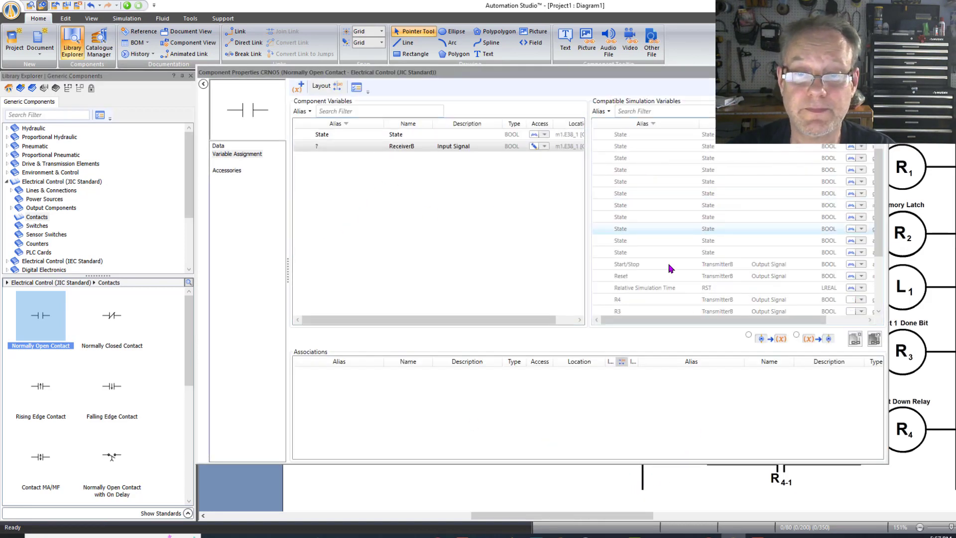
double_click(640, 280)
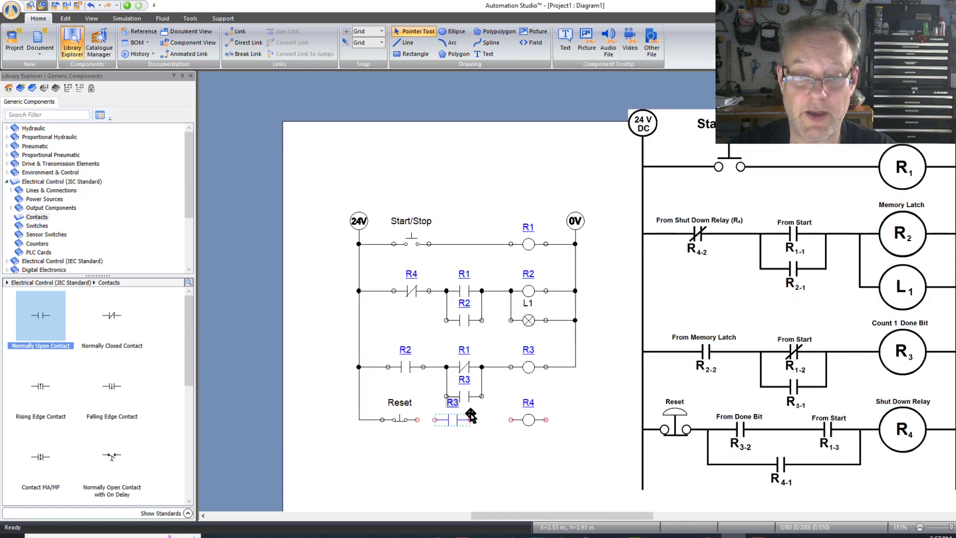
drag(417, 420, 435, 420)
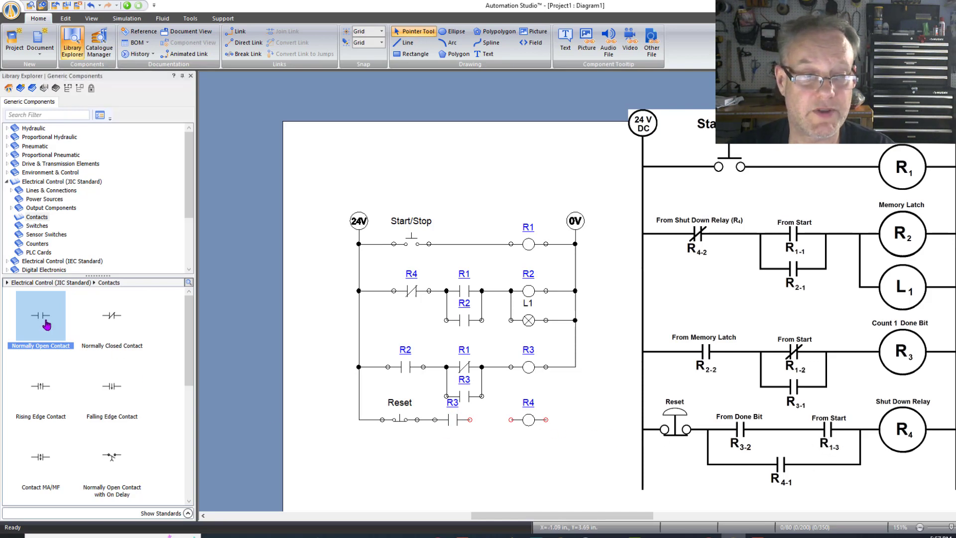
Add a normally open contact linked to relay R1 directly after contact R3 on the Reset rung, and shift coil R4 toward the 0V side.
drag(43, 322, 478, 452)
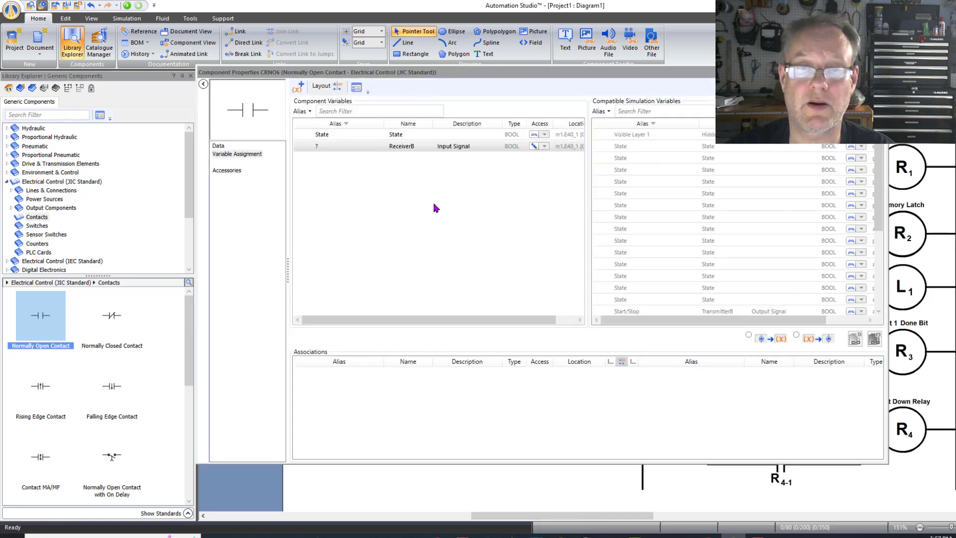
scroll(647, 299, down, 4)
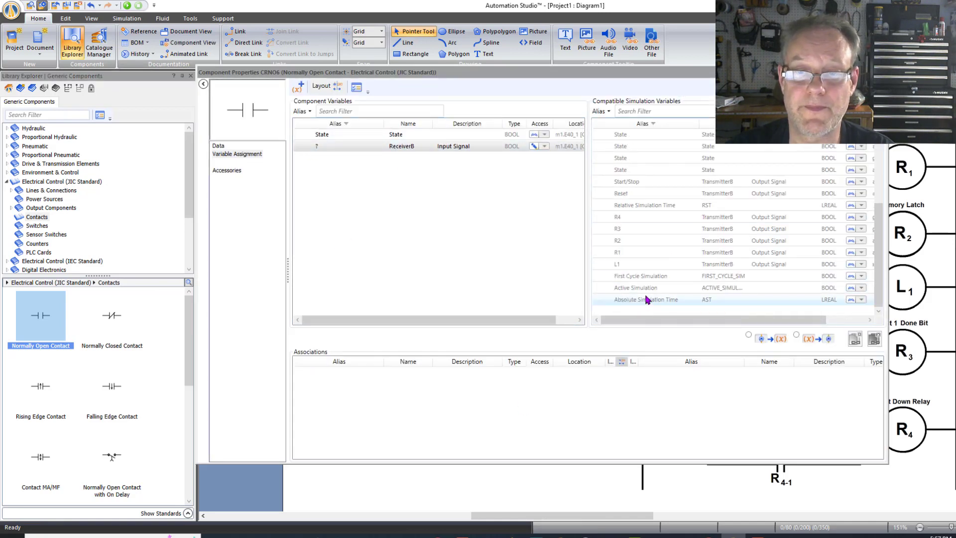
double_click(634, 254)
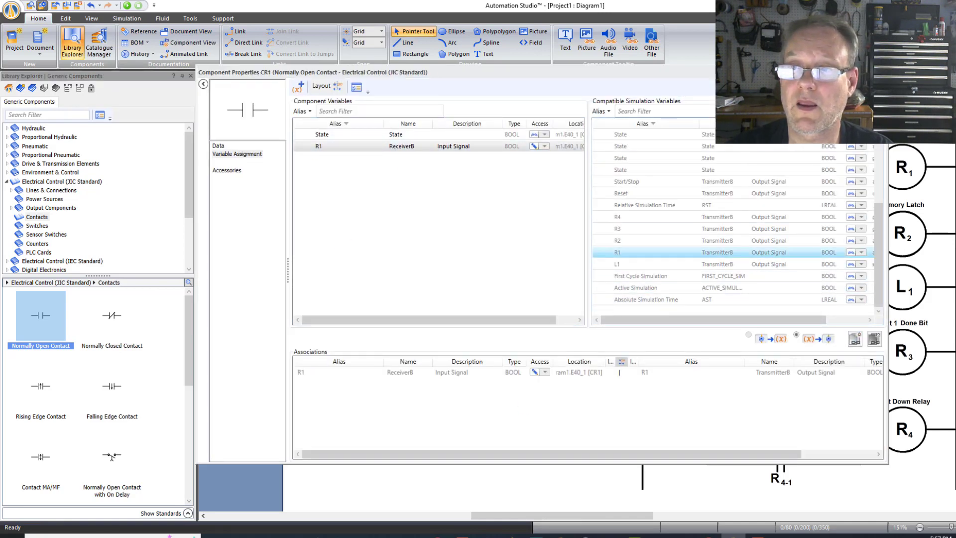
key(Return)
click(564, 420)
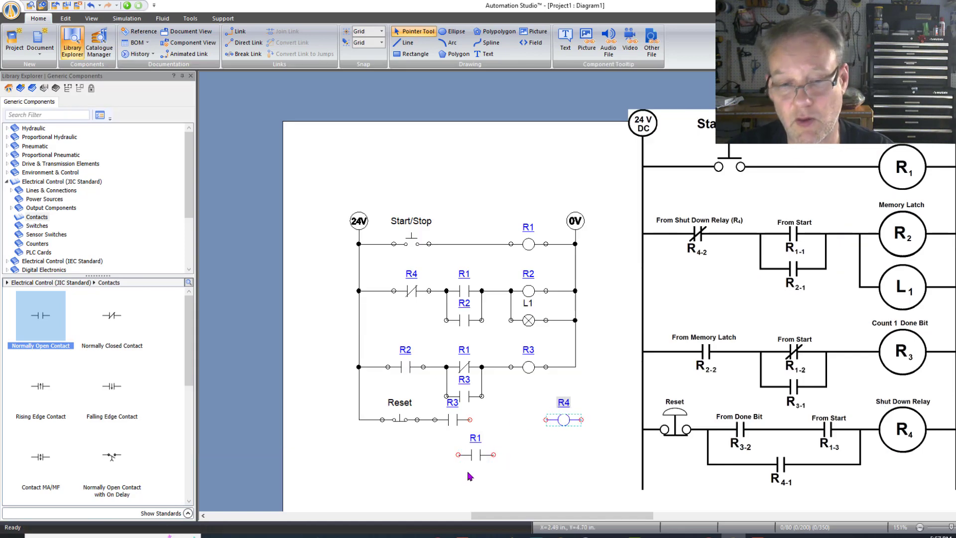
drag(478, 454, 494, 427)
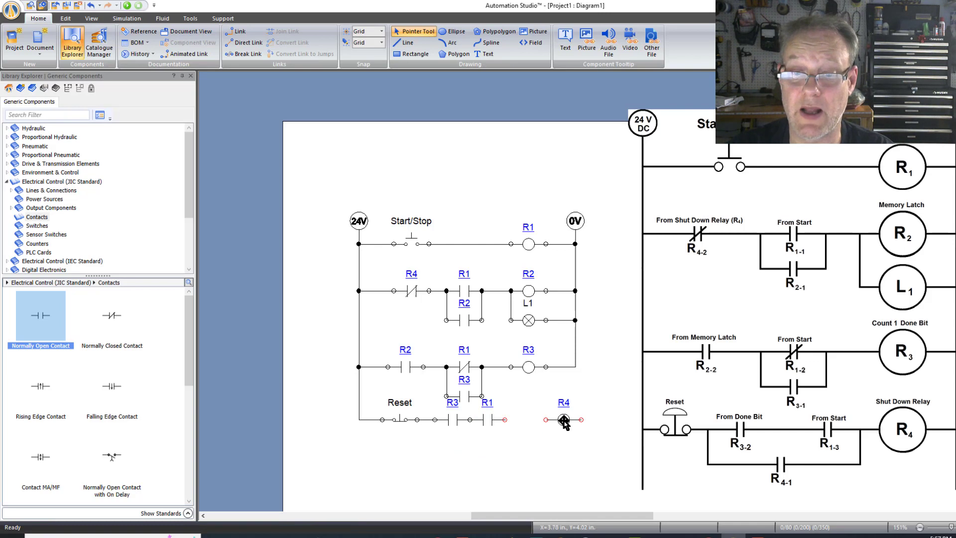
mouse_move(562, 423)
mouse_down()
mouse_move(520, 422)
mouse_move(557, 421)
mouse_move(551, 415)
mouse_up()
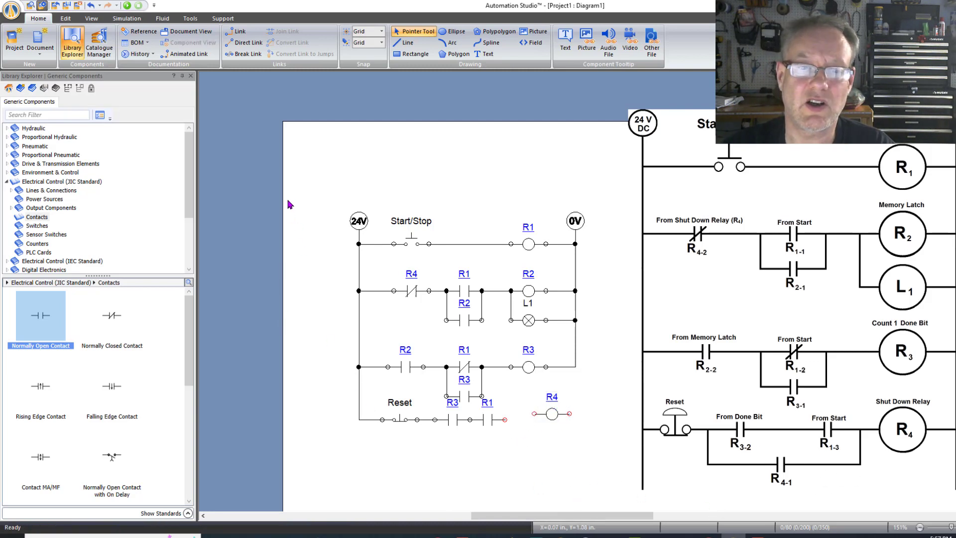
Shift the 24V line with the Start/Stop and Reset push-buttons and the first R4 and R2 contacts three grid steps left.
drag(292, 182, 449, 469)
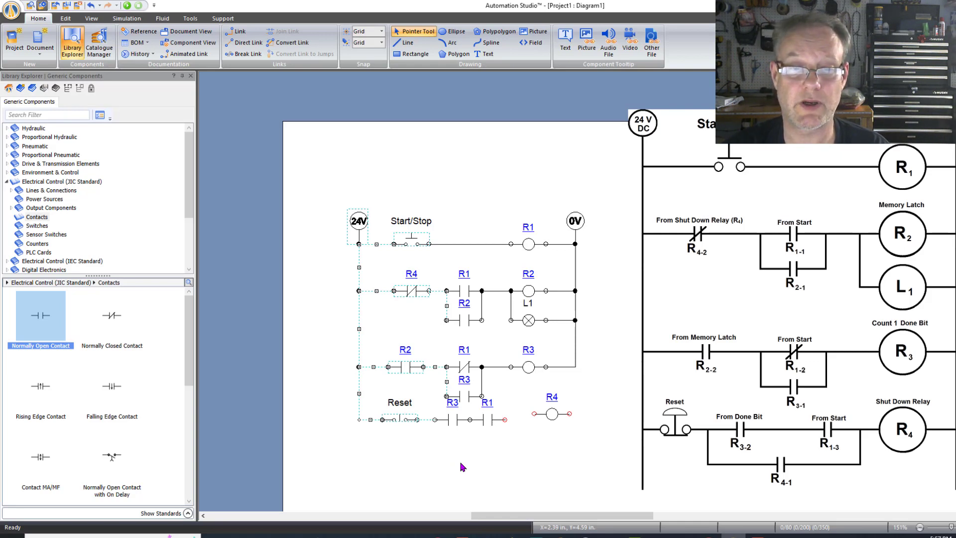
key(Left)
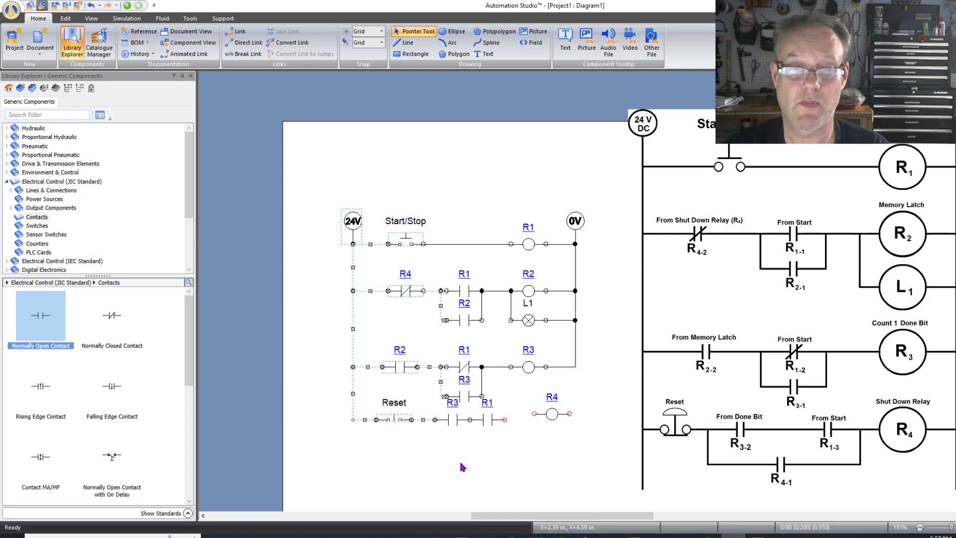
key(Left)
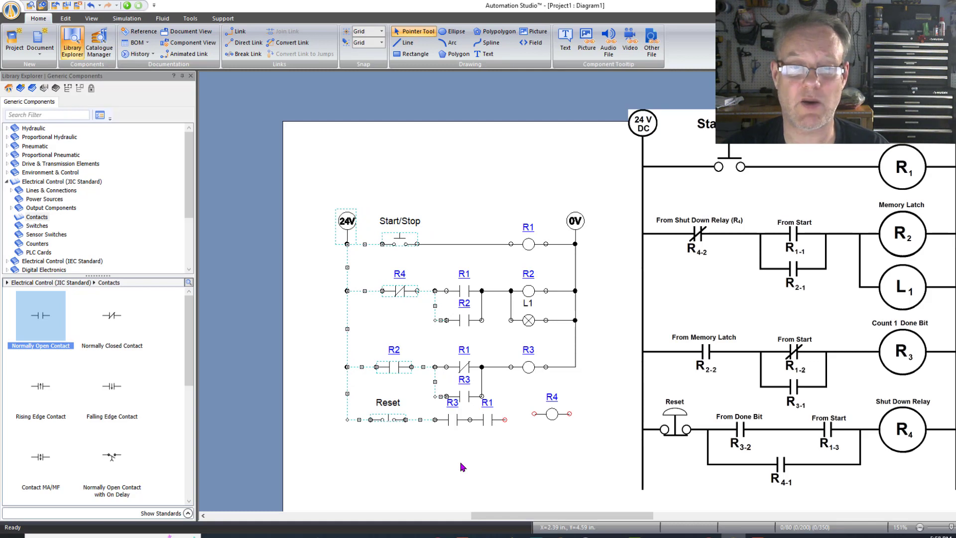
key(Left)
click(486, 221)
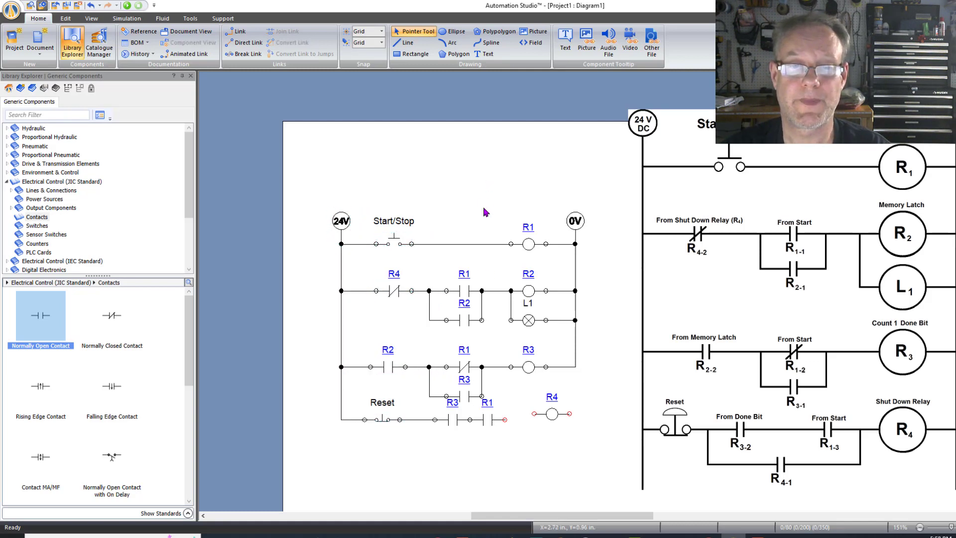
Move the parallel contacts R1 and R2 on coil R2's rung one grid step toward the 24V line.
click(466, 289)
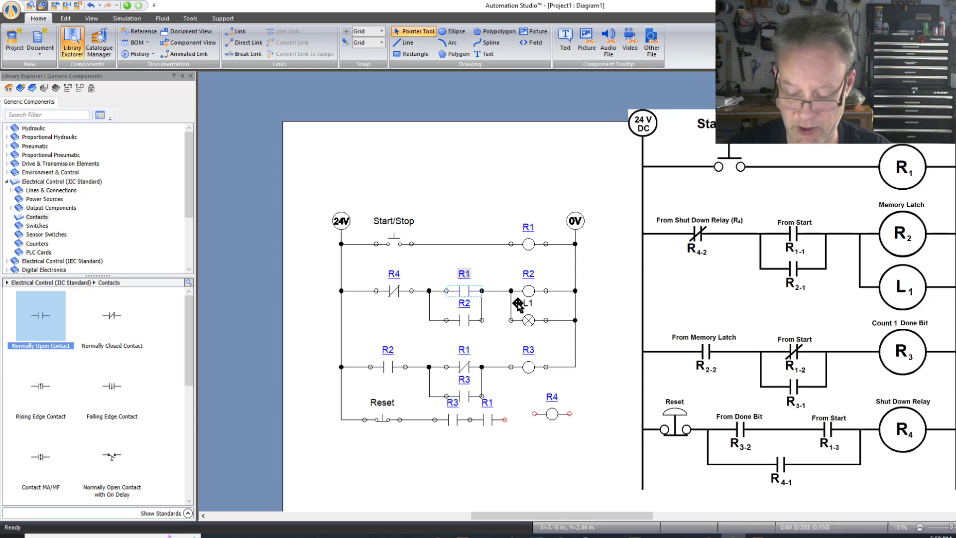
key(Left)
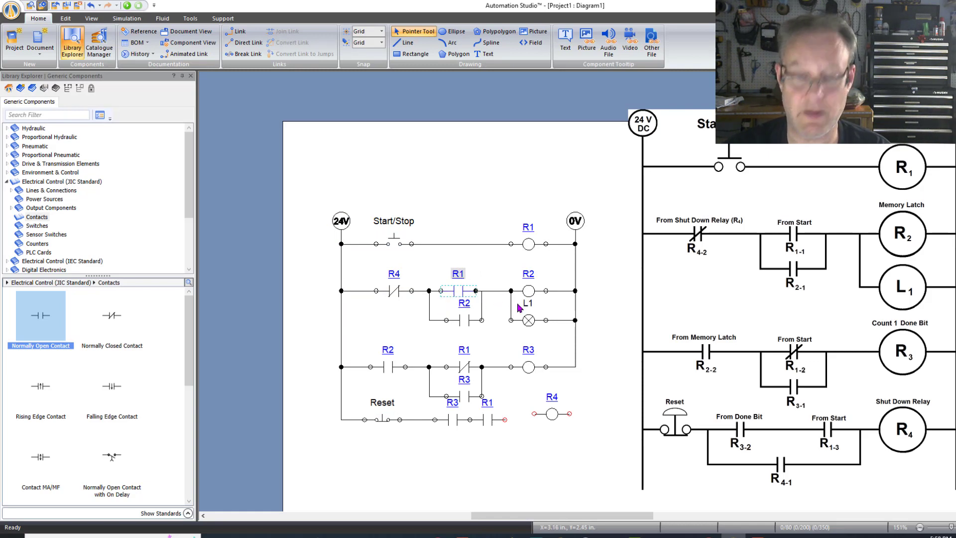
click(461, 320)
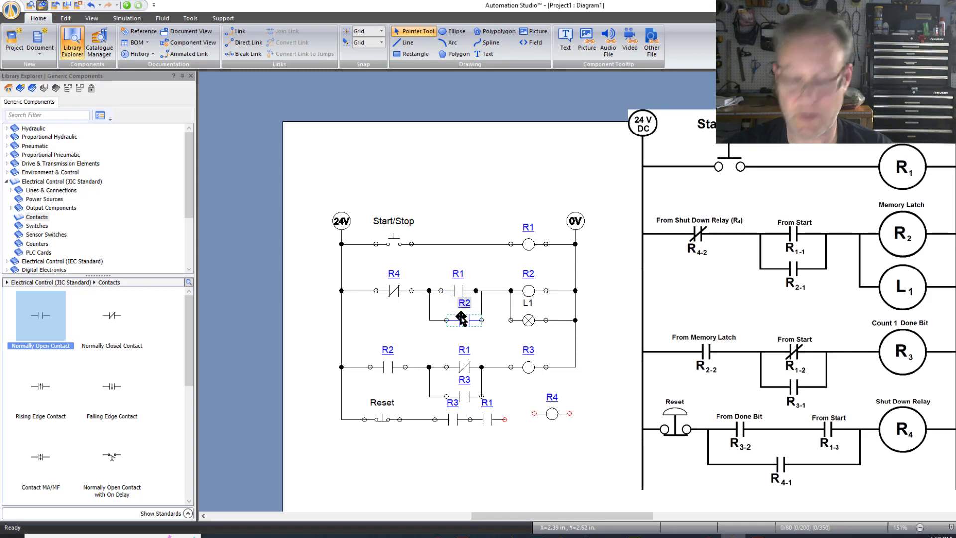
key(Down)
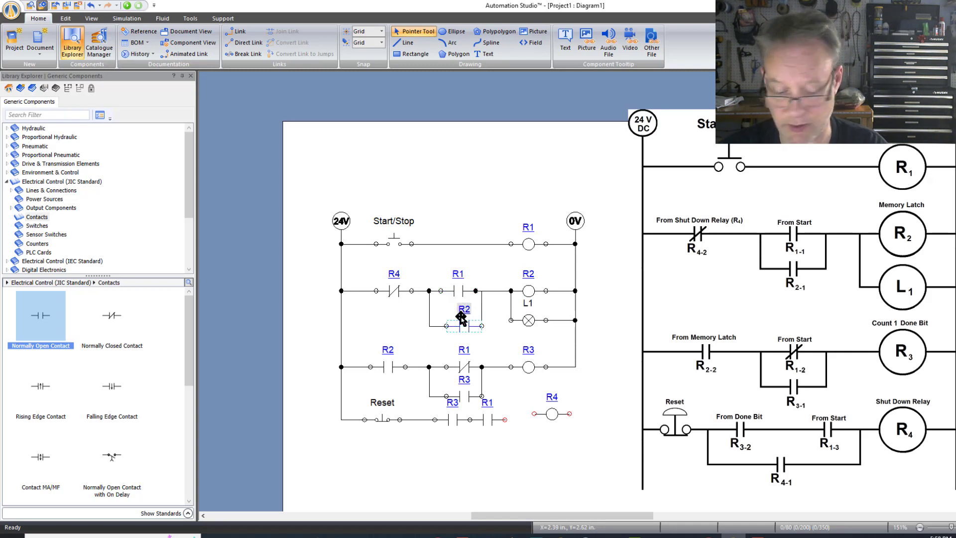
key(Up)
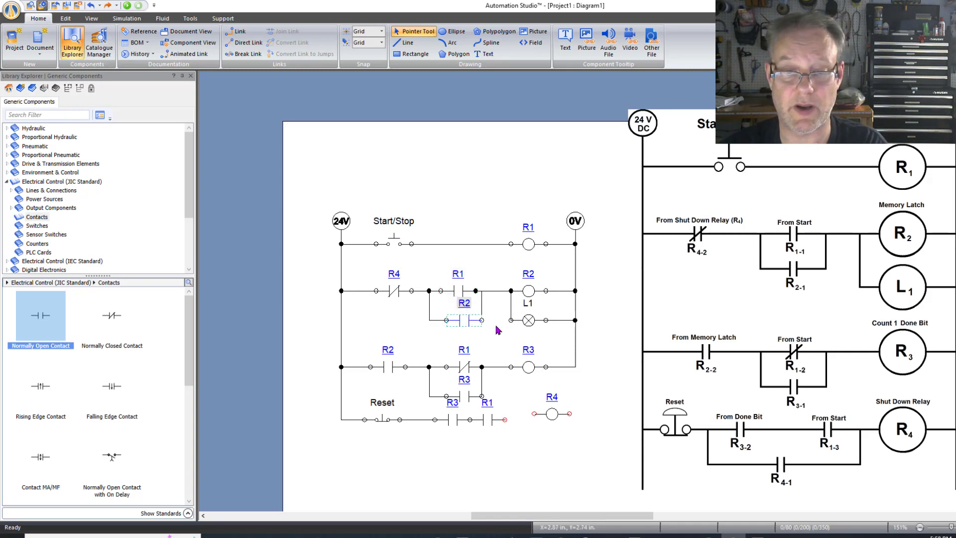
key(Left)
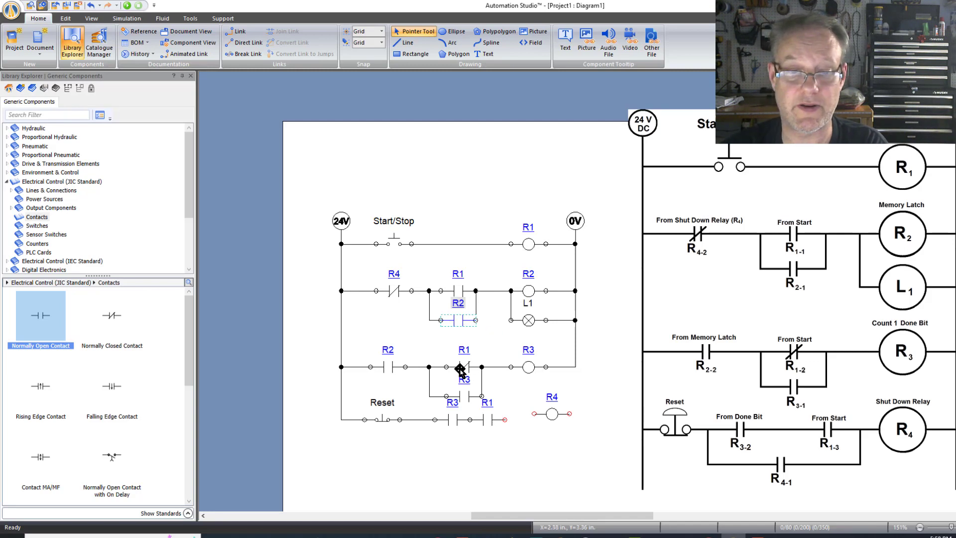
Move the normally closed R1 contact and its parallel R3 contact on coil R3's rung one grid step toward the 24V line.
click(459, 367)
key(Left)
click(462, 395)
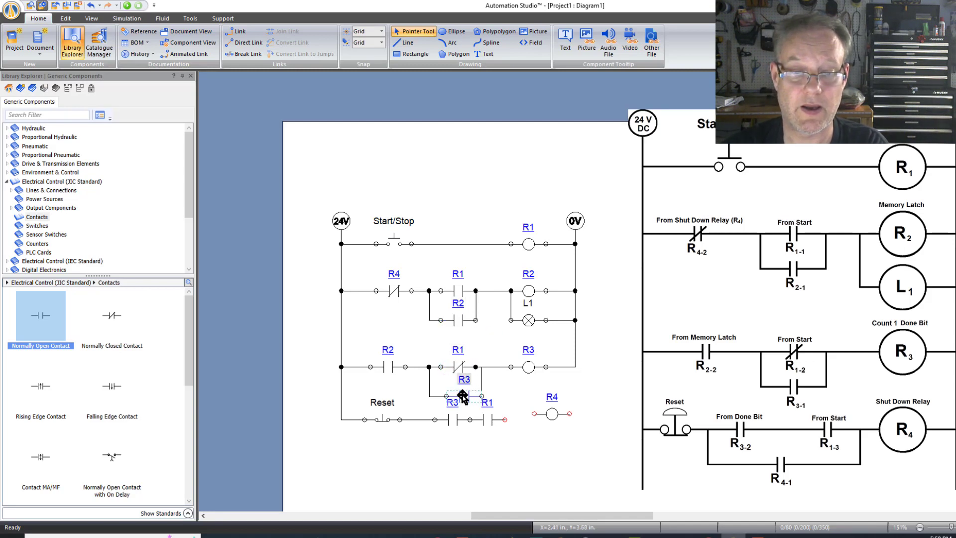
key(Left)
click(535, 394)
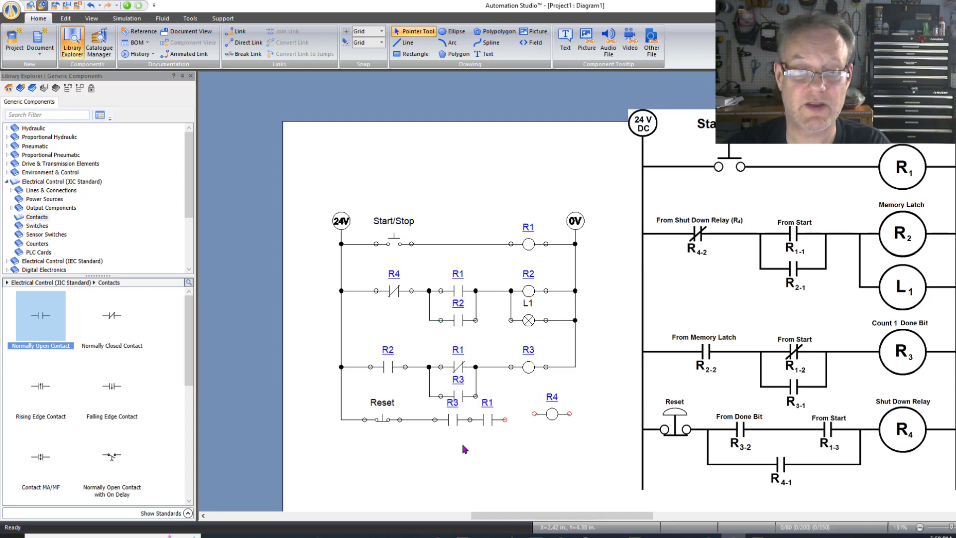
Shift the vertical links on the output side of the R3 and R2 parallel contacts one grid step toward the coils.
click(477, 381)
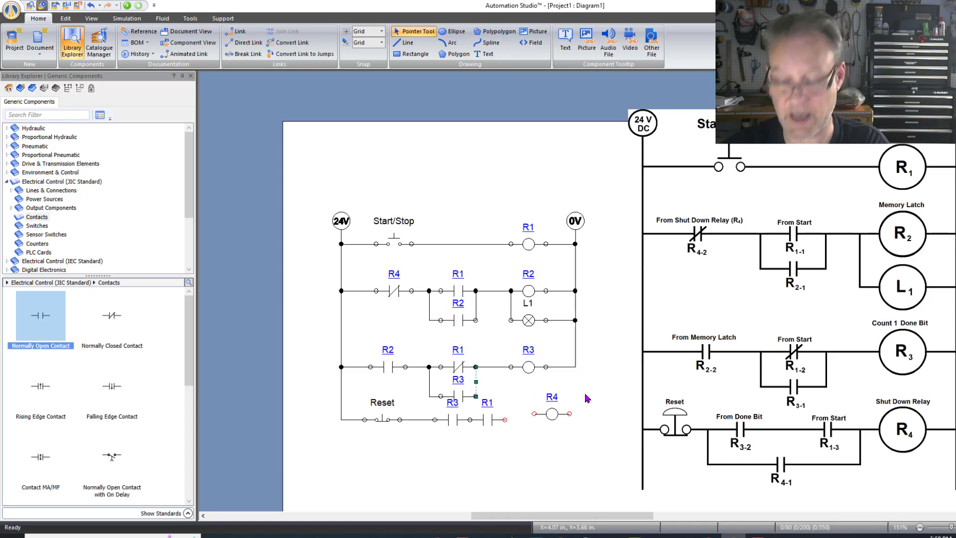
key(Right)
click(476, 306)
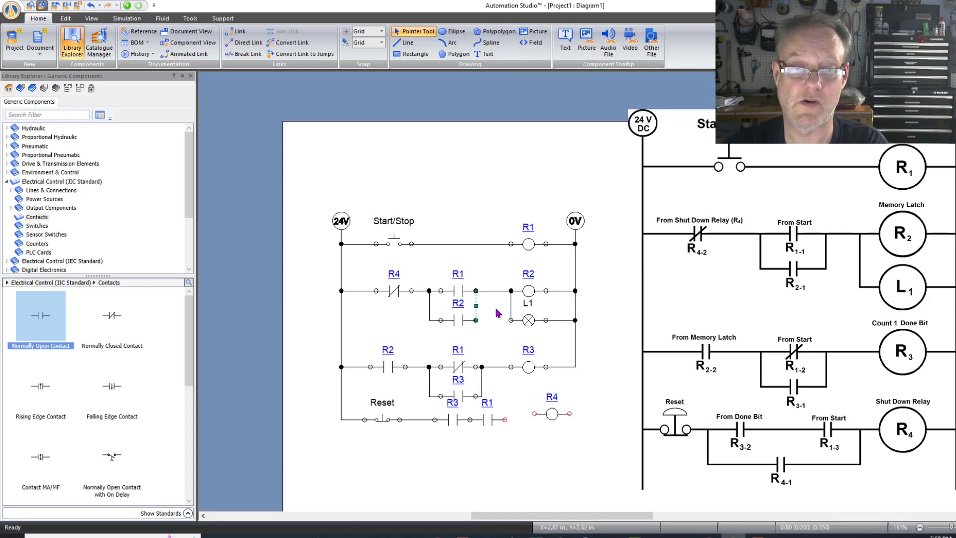
click(629, 296)
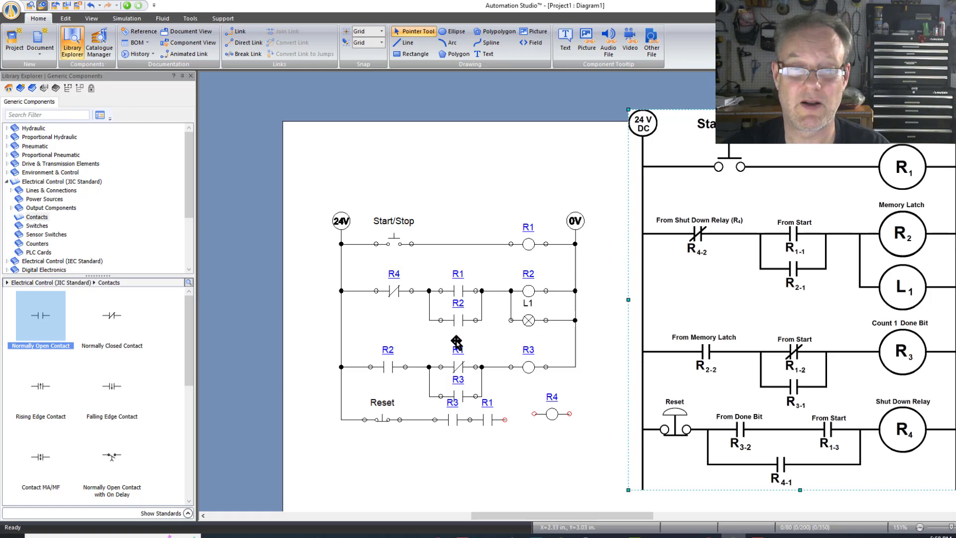
scroll(443, 371, up, 1)
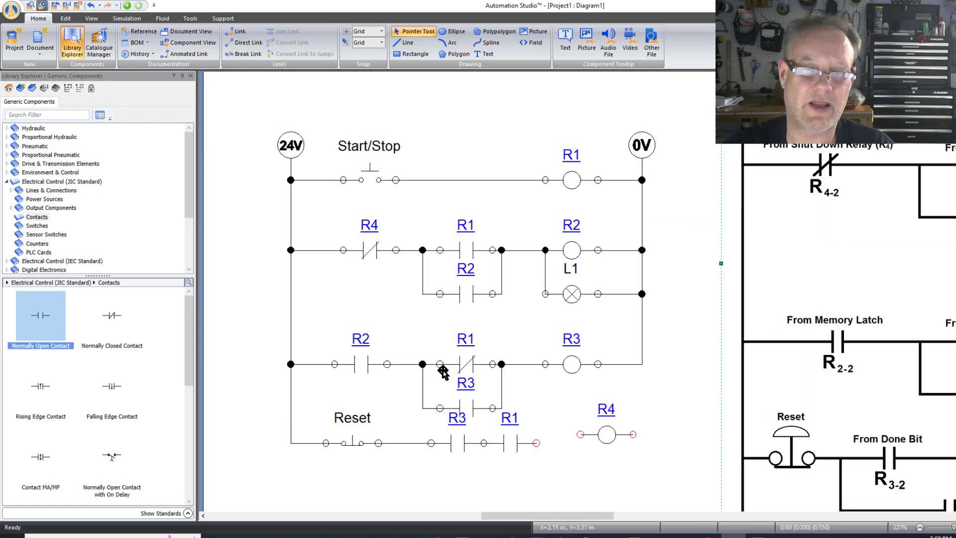
Move the output-side vertical links of the R2 and R3 parallel branches one further grid step toward the coils.
scroll(468, 287, up, 1)
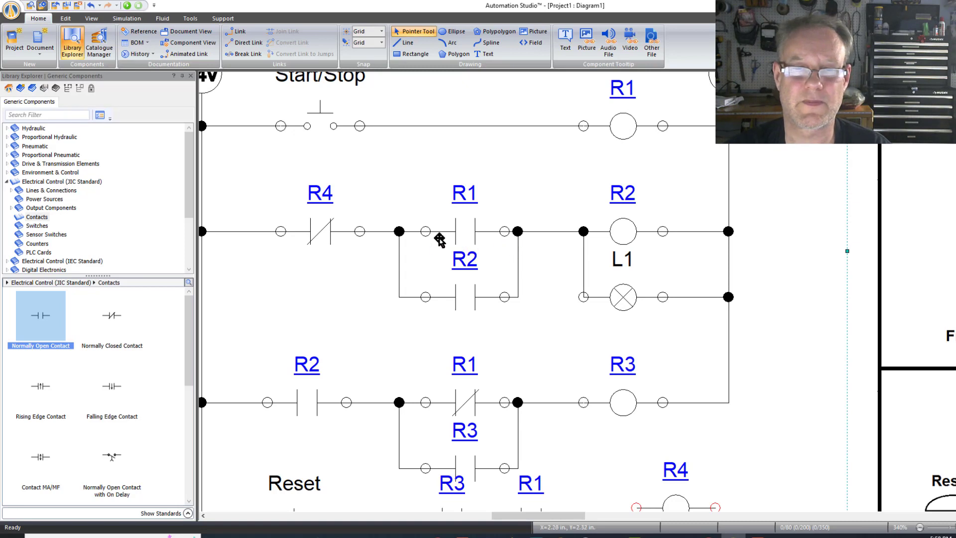
click(518, 264)
key(Right)
click(457, 343)
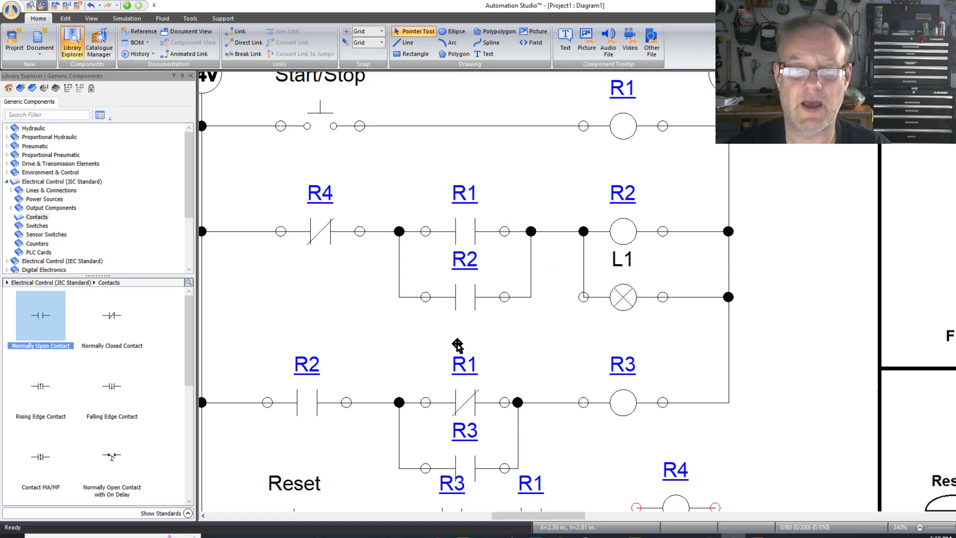
click(518, 439)
key(Right)
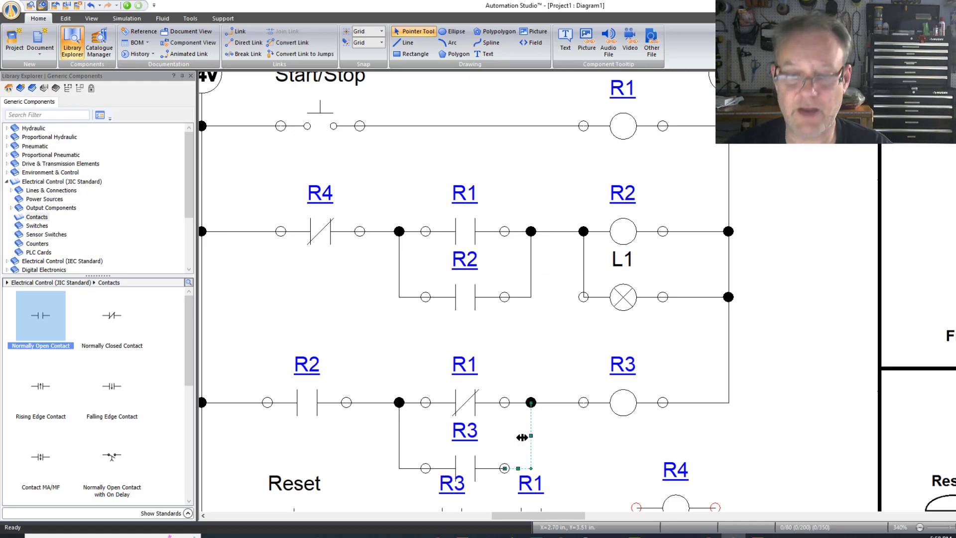
scroll(496, 323, down, 2)
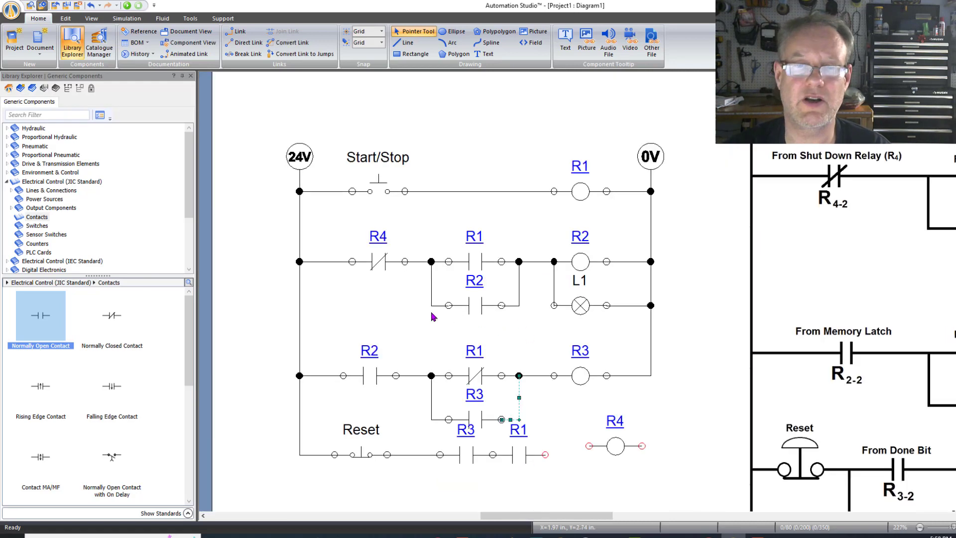
click(701, 285)
Move the Reset rung components, coil R4 and the parallel R3 contact above them down two grid steps.
scroll(622, 348, down, 2)
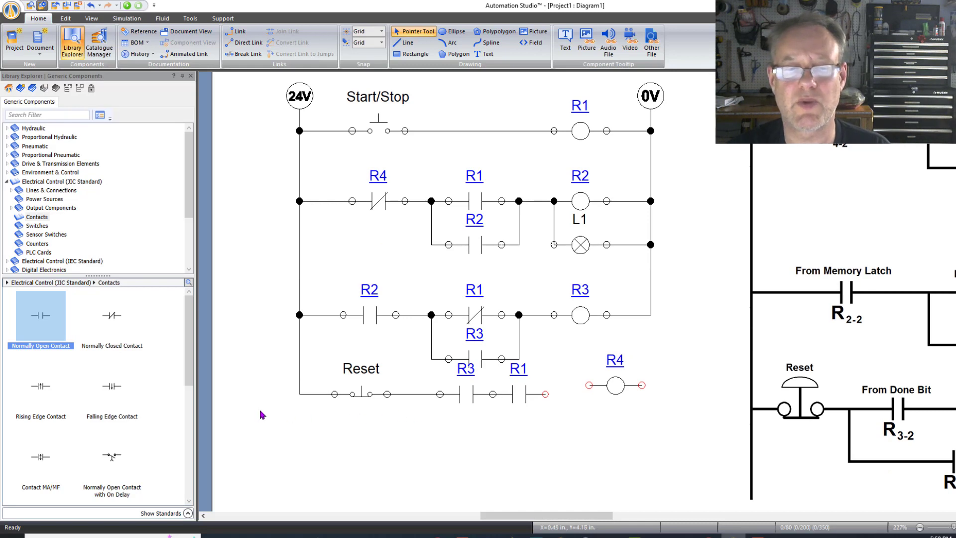
drag(261, 419, 746, 347)
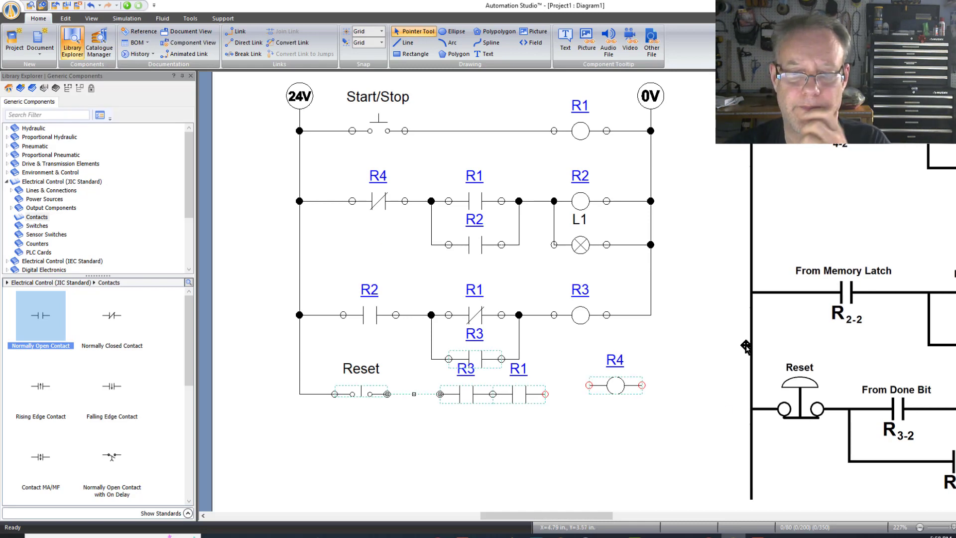
key(Down)
key(Down)
click(493, 362)
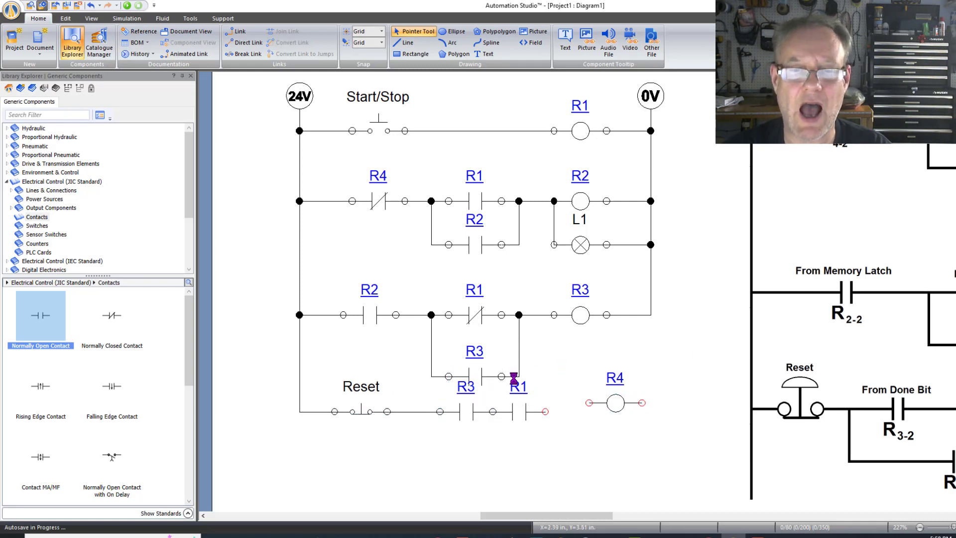
Move the parallel R3 contact on coil R3's rung back up two grid steps.
click(495, 363)
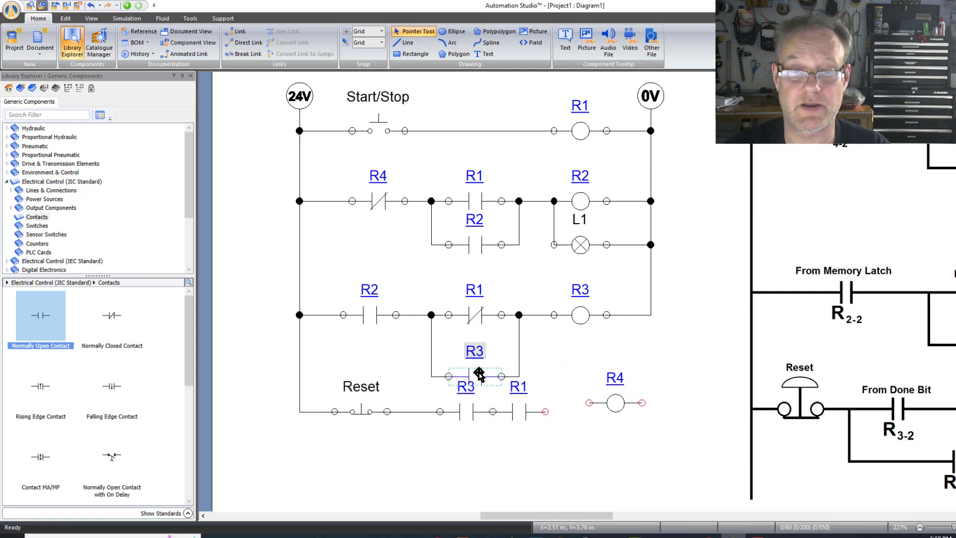
key(Up)
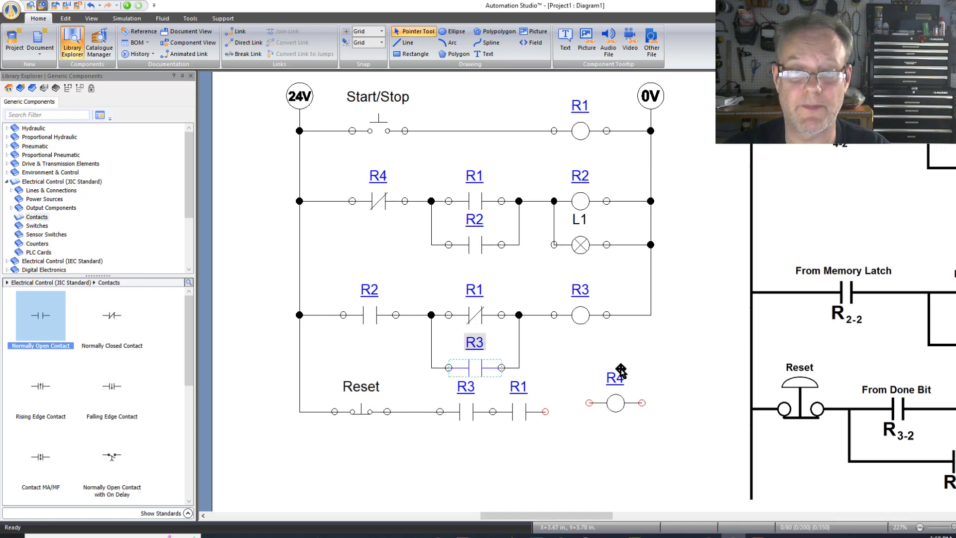
key(Up)
click(658, 364)
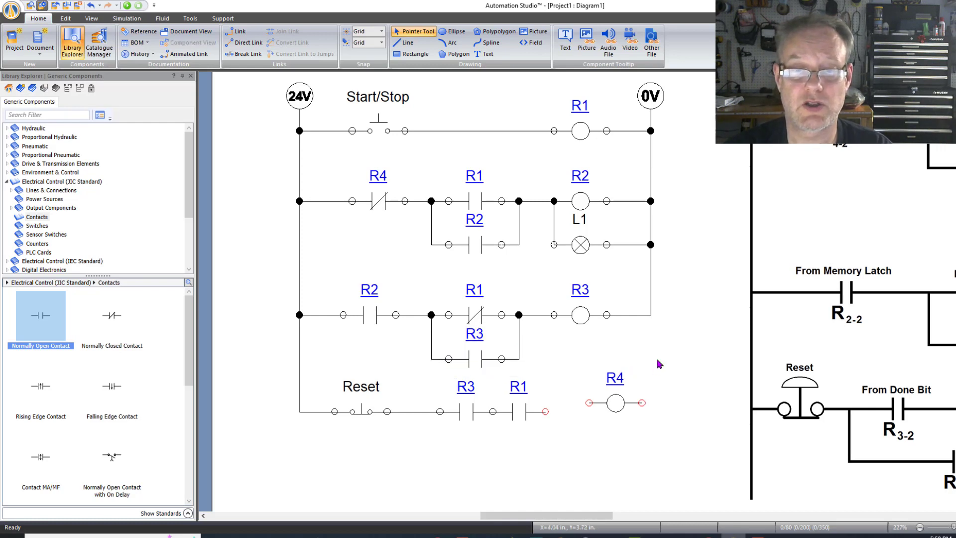
Line up coil R4 with the Reset rung one grid step left, and shift the rung's R3 contact three grid steps toward Reset.
click(617, 405)
key(Down)
key(Left)
drag(461, 416, 440, 425)
click(489, 442)
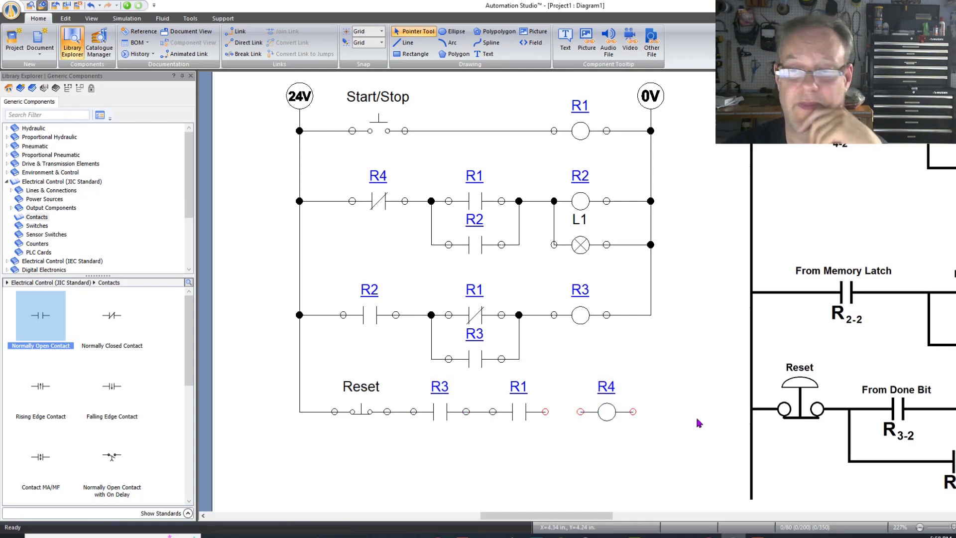
Shift the 0V symbol and line together with coils R1 to R4 and lamp L1 two grid steps away from the contacts.
scroll(742, 396, down, 2)
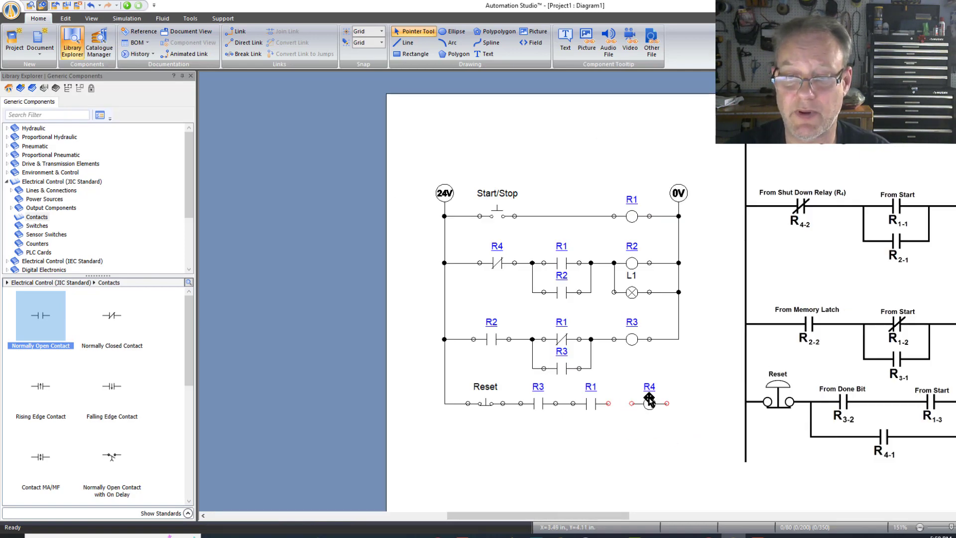
scroll(649, 394, up, 2)
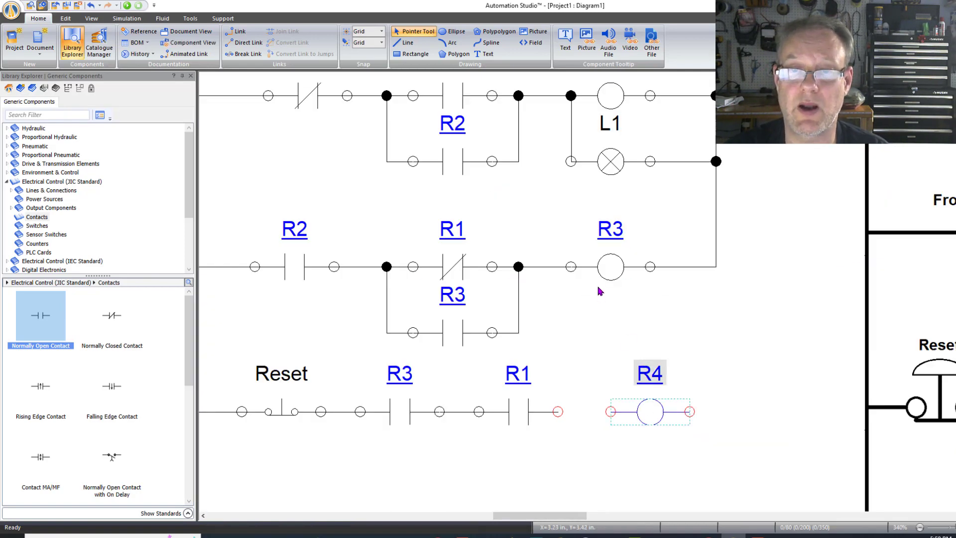
scroll(600, 286, up, 3)
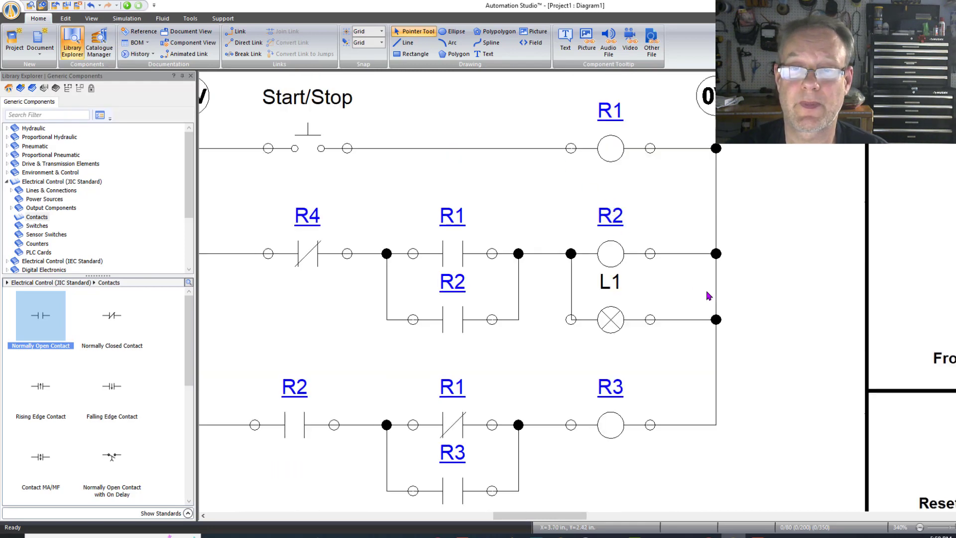
scroll(746, 304, down, 3)
scroll(742, 279, up, 2)
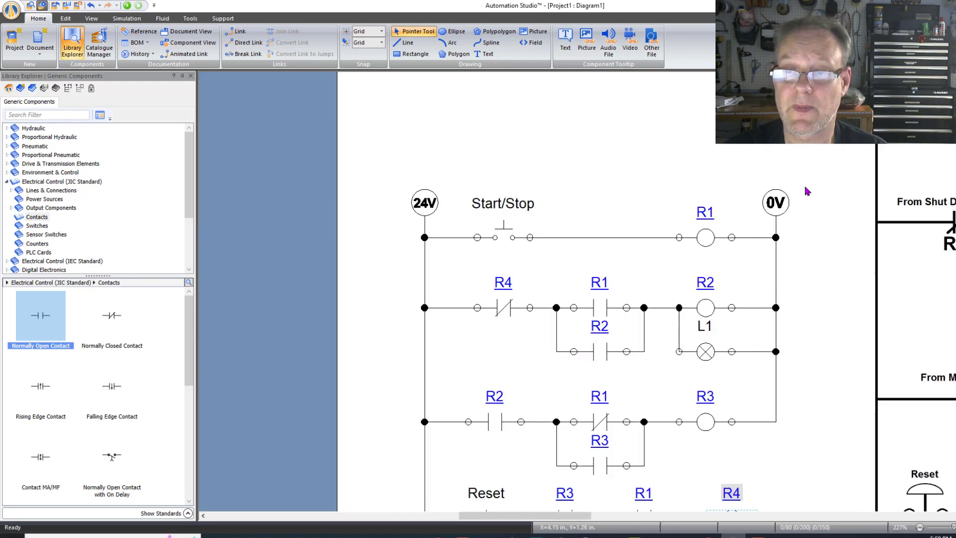
drag(806, 142, 676, 512)
mouse_move(732, 536)
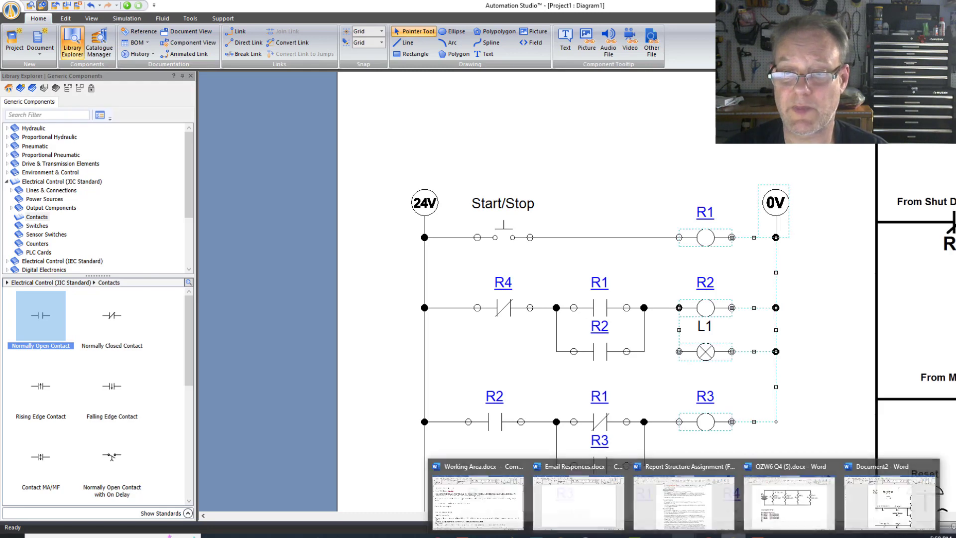
key(Right)
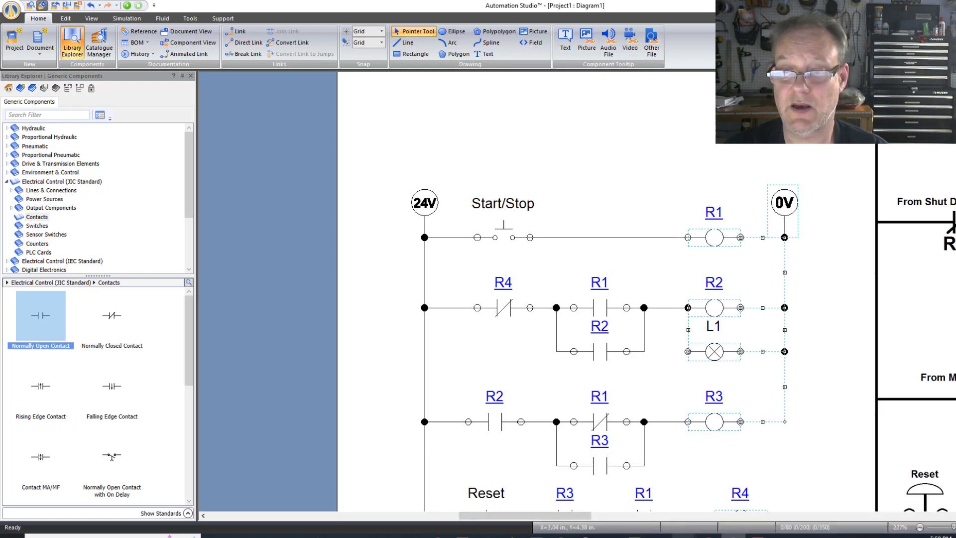
key(Right)
Shift only the vertical 0V line two grid steps back toward the coils, leaving the 0V symbol in place.
drag(831, 169, 790, 530)
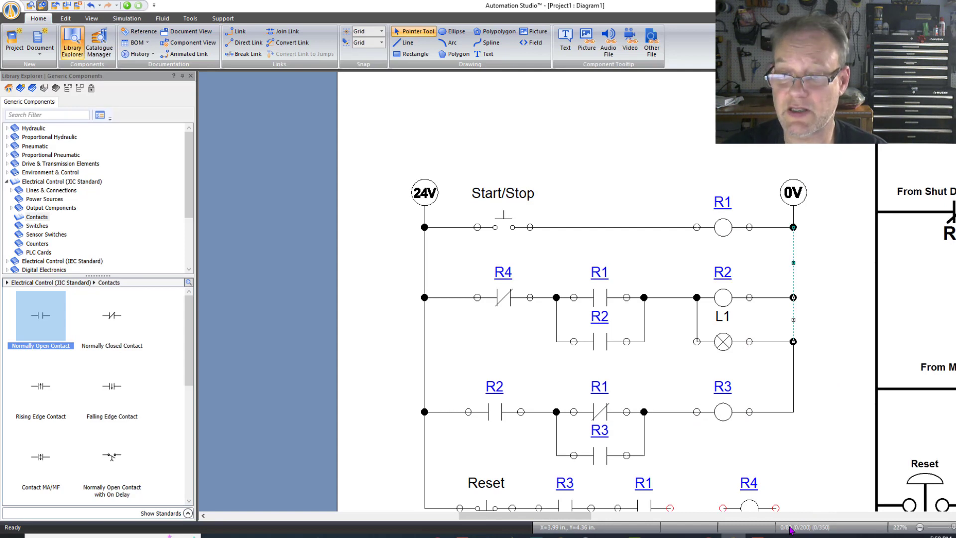
key(Left)
key(Left)
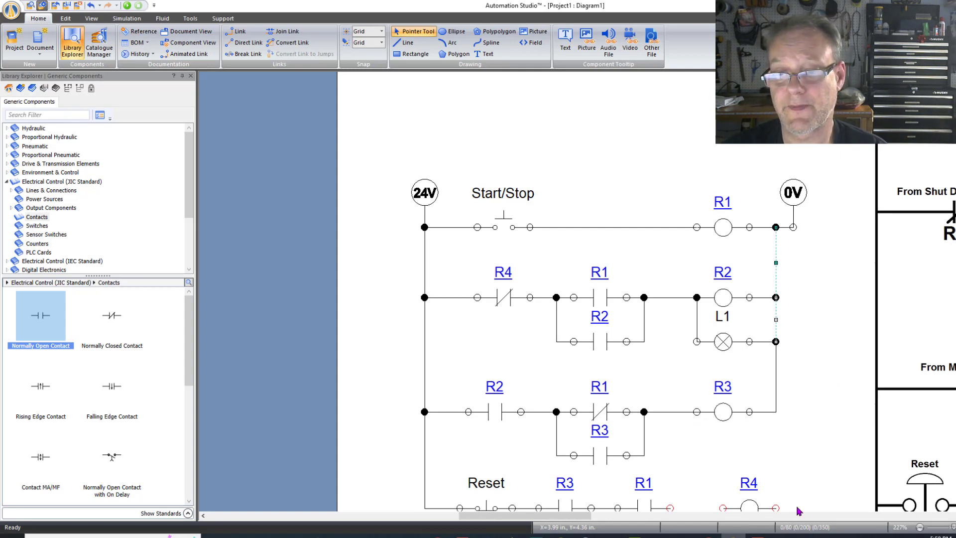
click(838, 402)
Align coil R4 under coil R3 and wire it between the Reset rung's R1 contact and the 0V line.
scroll(838, 401, down, 3)
drag(751, 419, 724, 419)
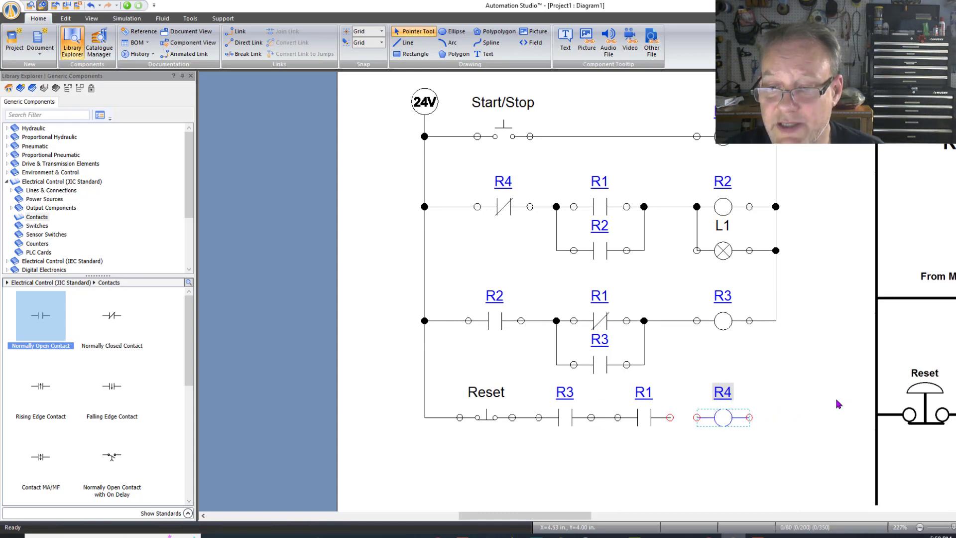
click(778, 408)
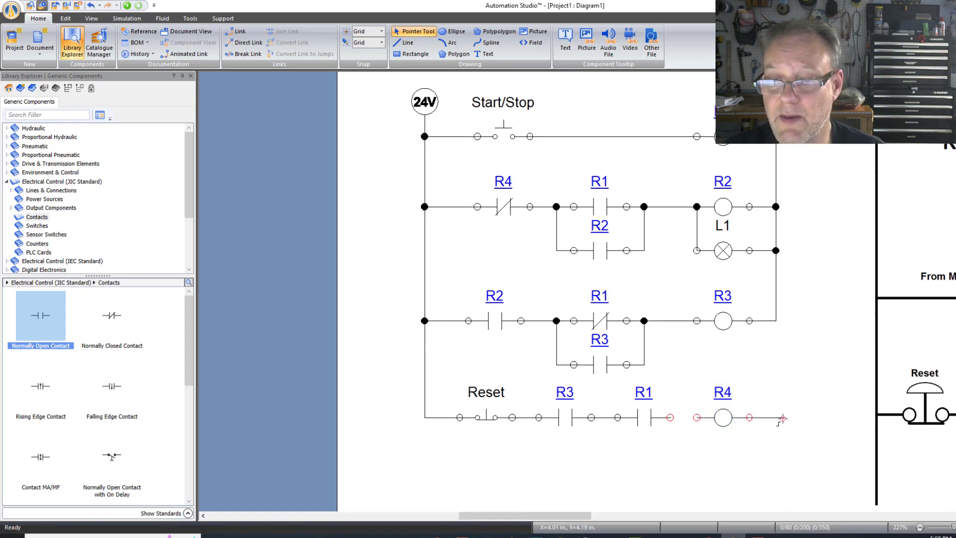
drag(778, 415, 770, 318)
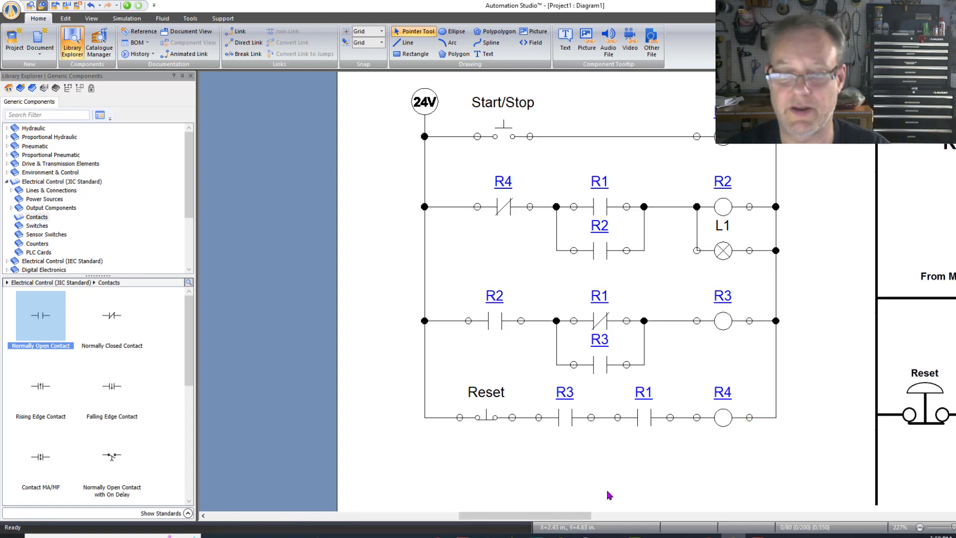
Move the 0V symbol two grid steps left so it sits directly above the 0V line.
drag(557, 515, 575, 517)
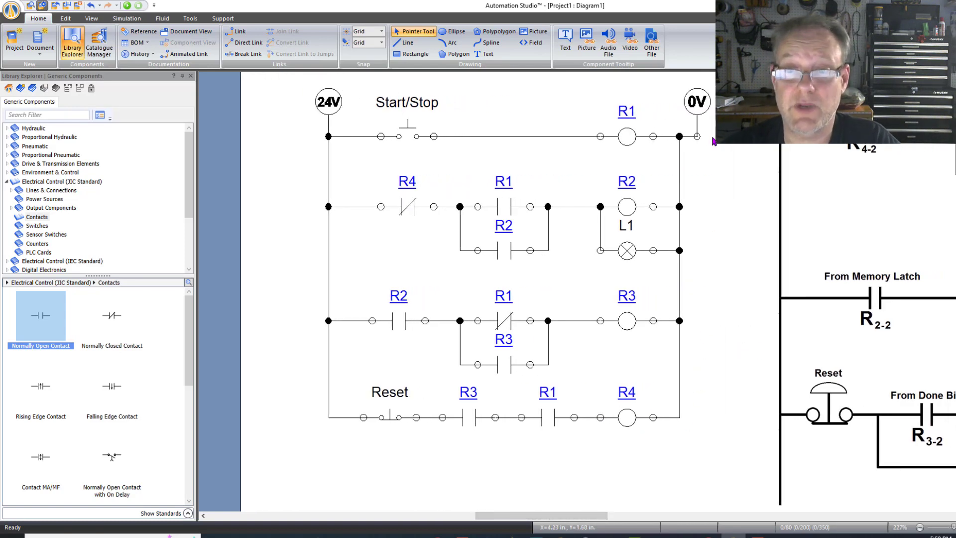
drag(697, 102, 679, 102)
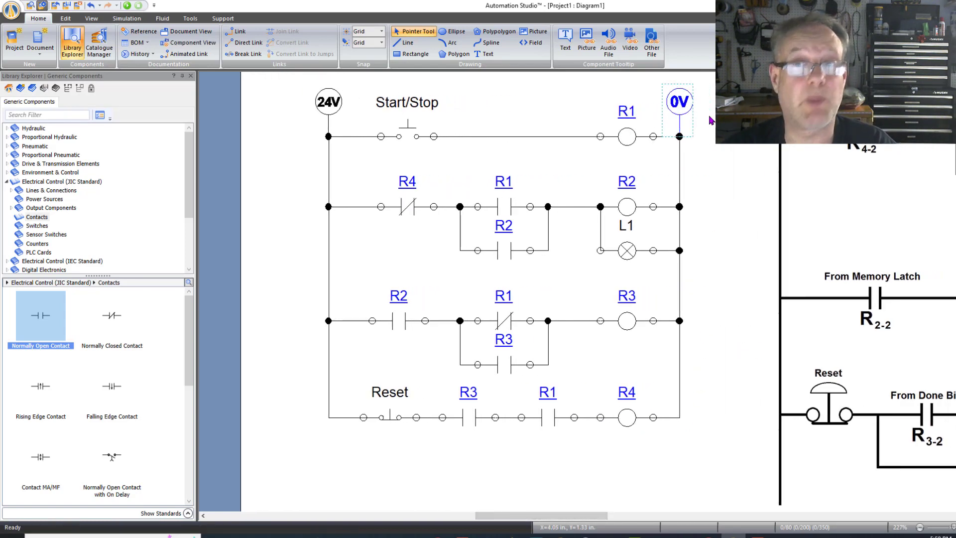
click(754, 179)
Place a normally open contact below the Reset rung's R3 and R1 contacts and assign it to coil R4.
scroll(468, 331, down, 1)
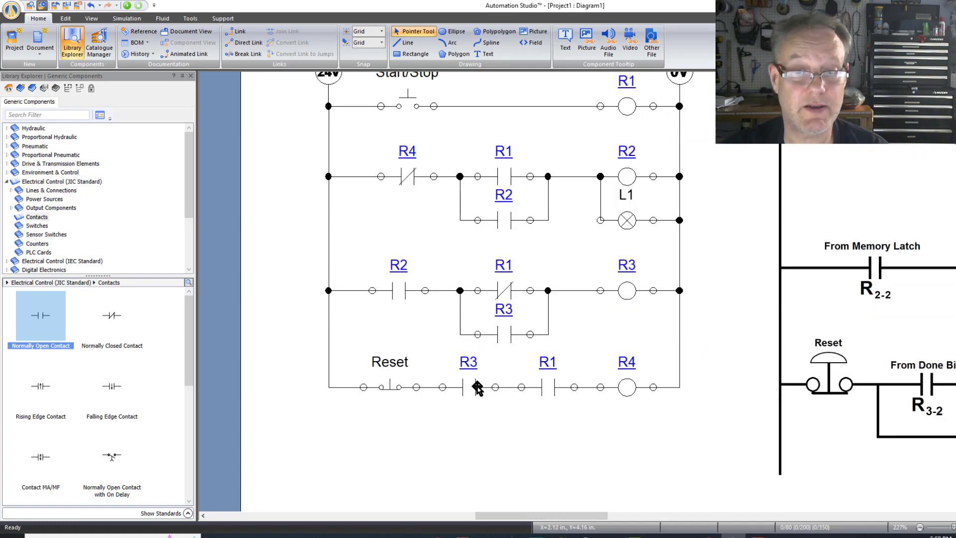
scroll(556, 427, down, 1)
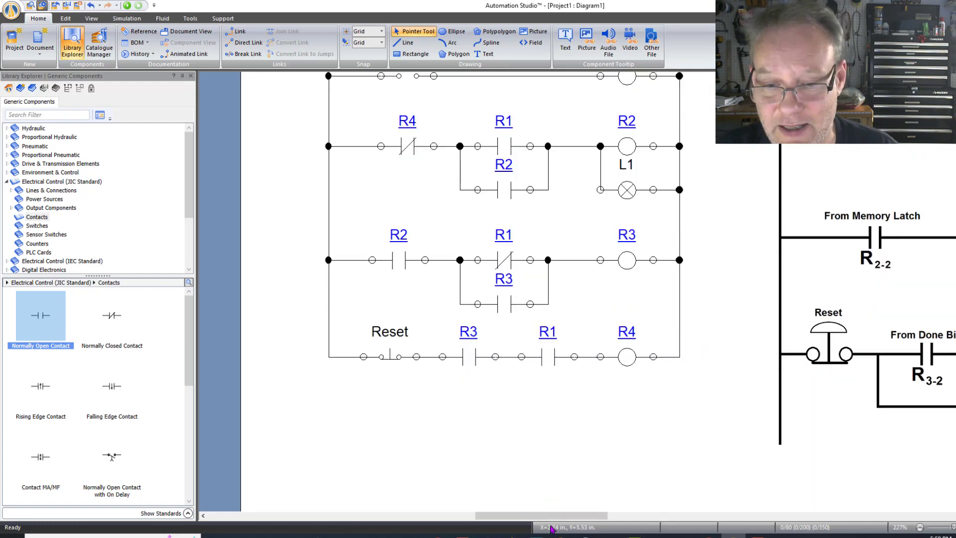
drag(568, 516, 598, 521)
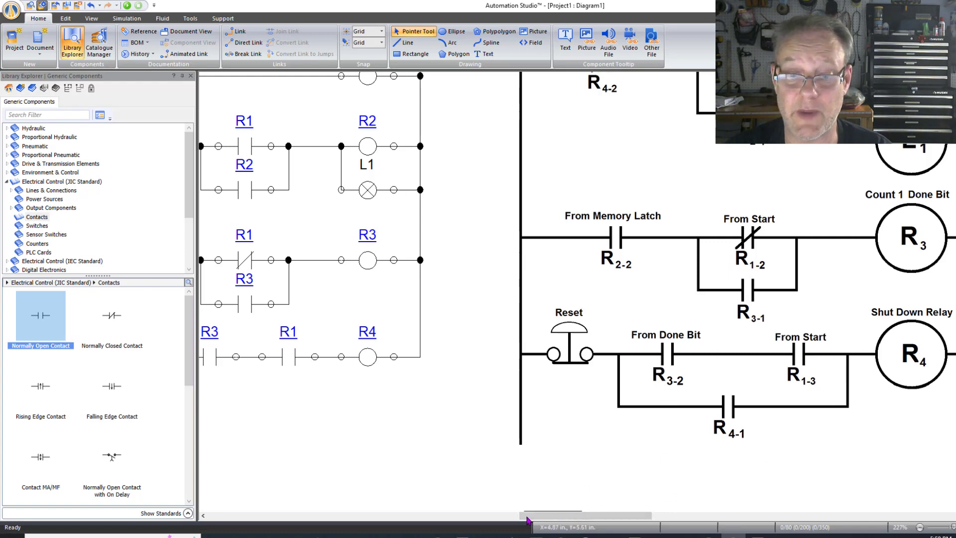
drag(567, 516, 519, 520)
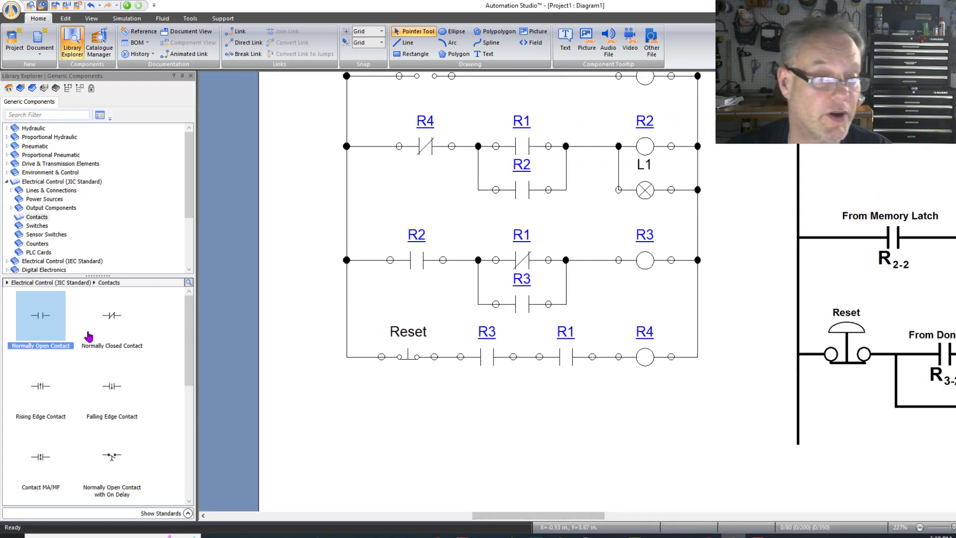
drag(34, 319, 527, 405)
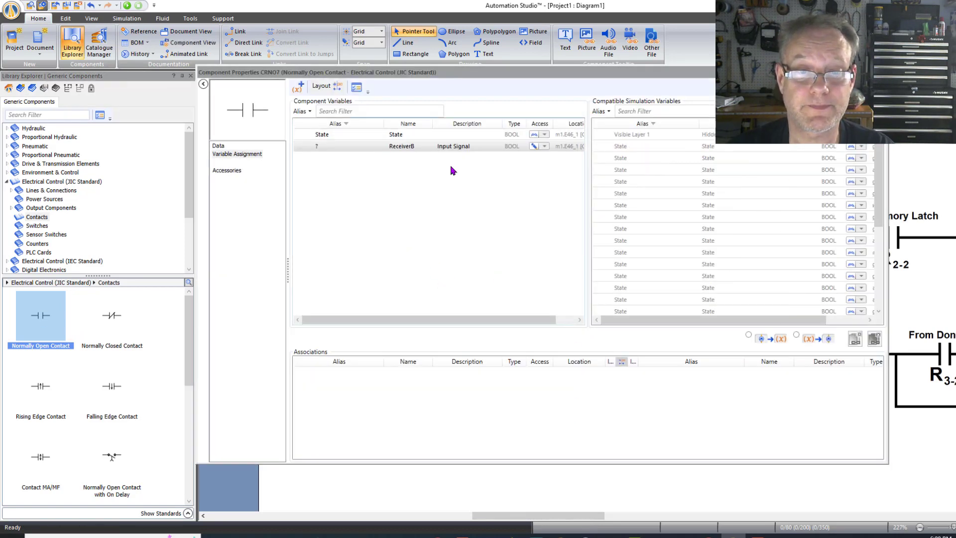
double_click(658, 218)
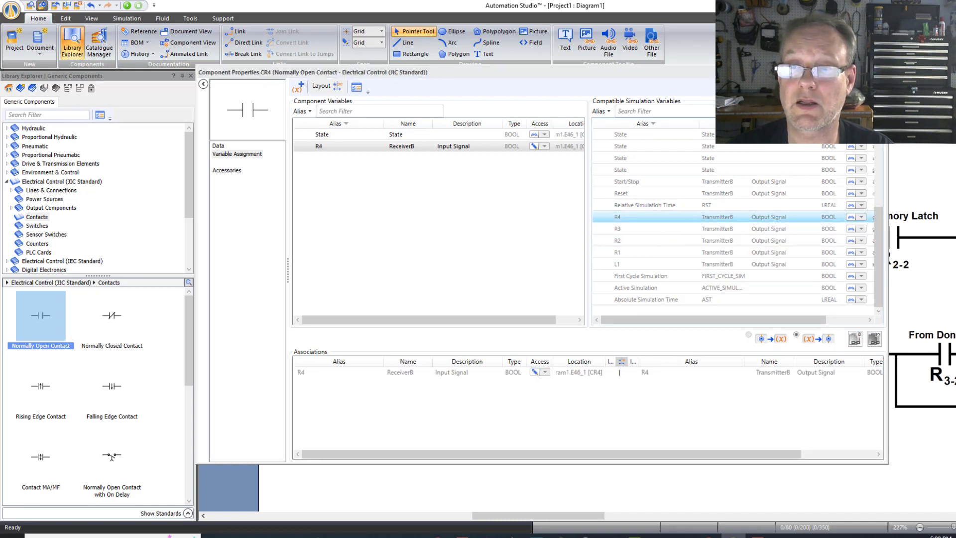
click(881, 72)
click(478, 431)
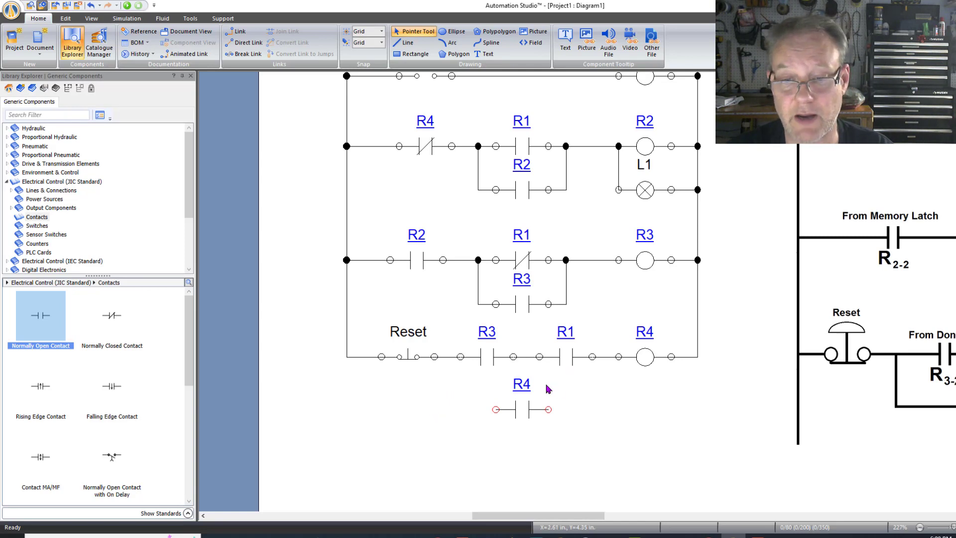
Wire the R4 contact in parallel with the series R3 and R1 contacts, from Reset's output to coil R4's input.
drag(495, 409, 435, 357)
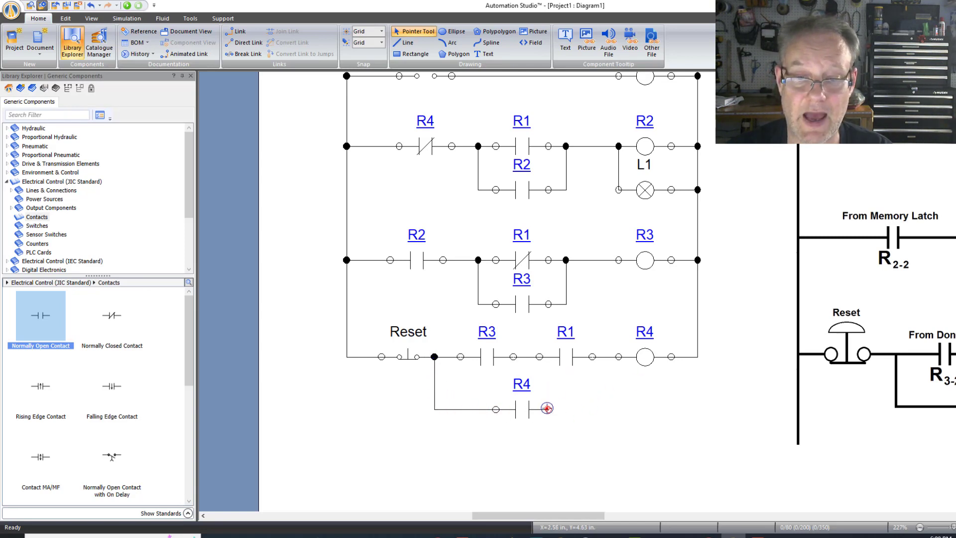
mouse_move(547, 407)
mouse_down()
mouse_move(619, 409)
mouse_move(619, 356)
mouse_up()
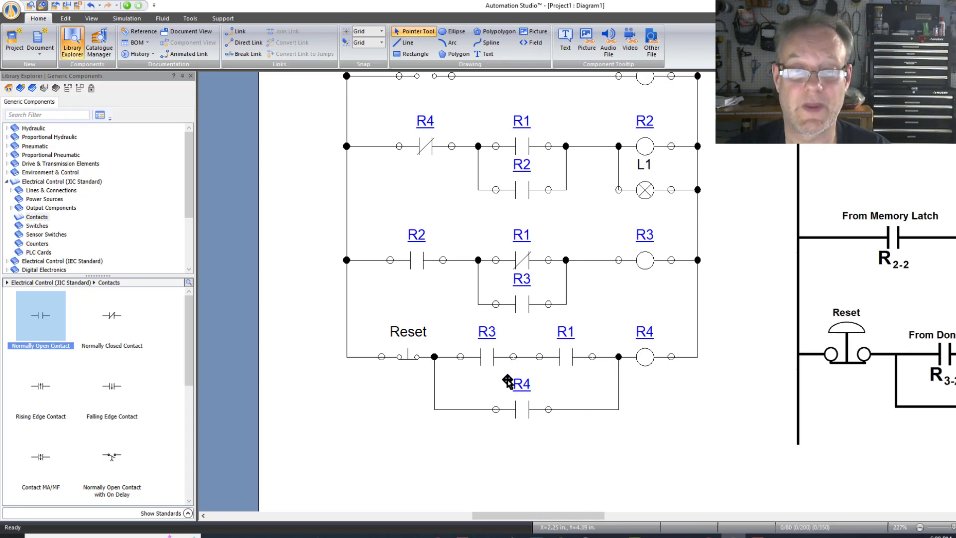
Start the simulation of the completed ladder circuit.
scroll(472, 319, down, 2)
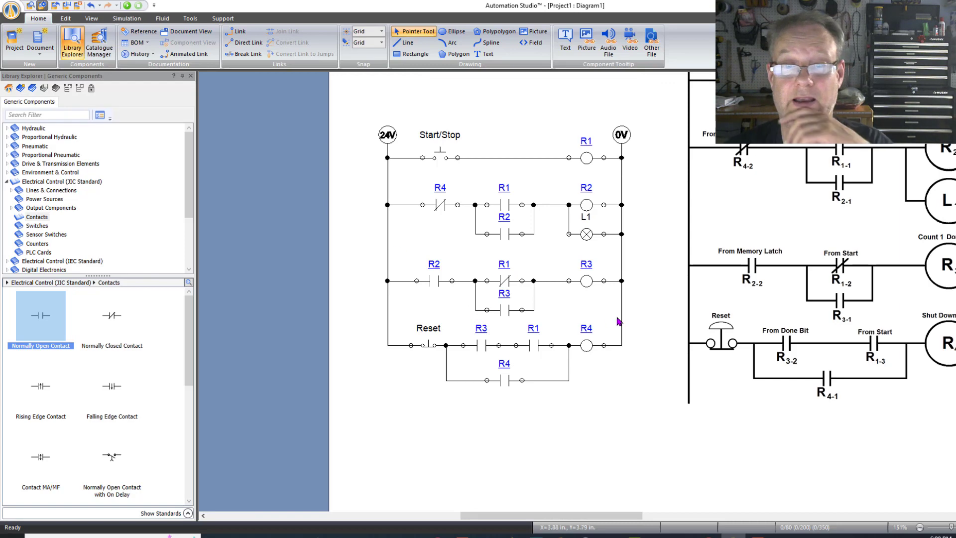
click(126, 6)
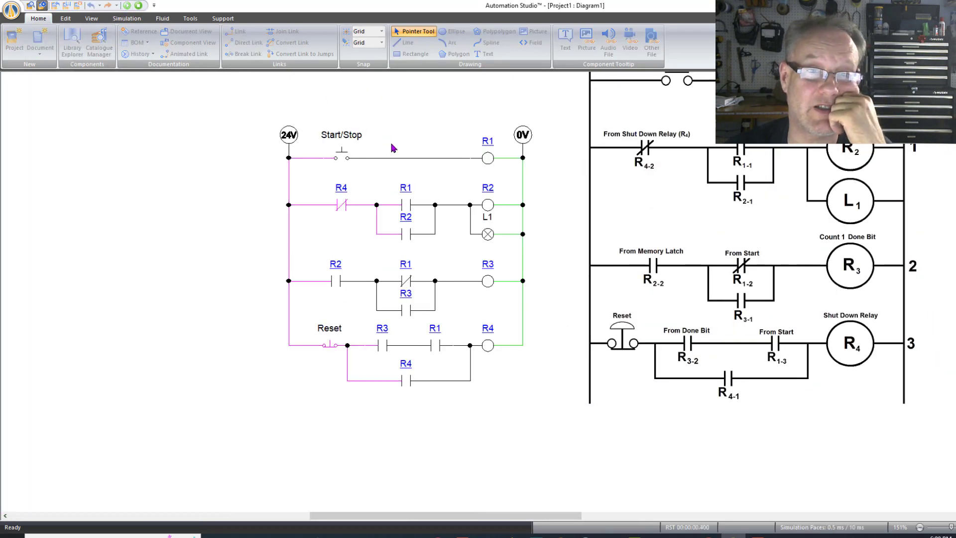
Operate the Start/Stop push-button once and restart the simulation from its initial state.
click(332, 157)
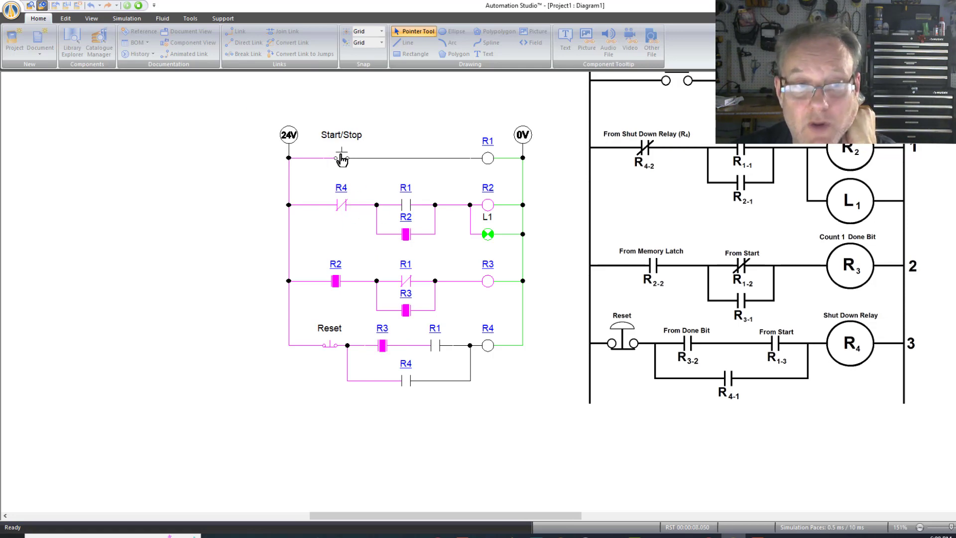
click(139, 5)
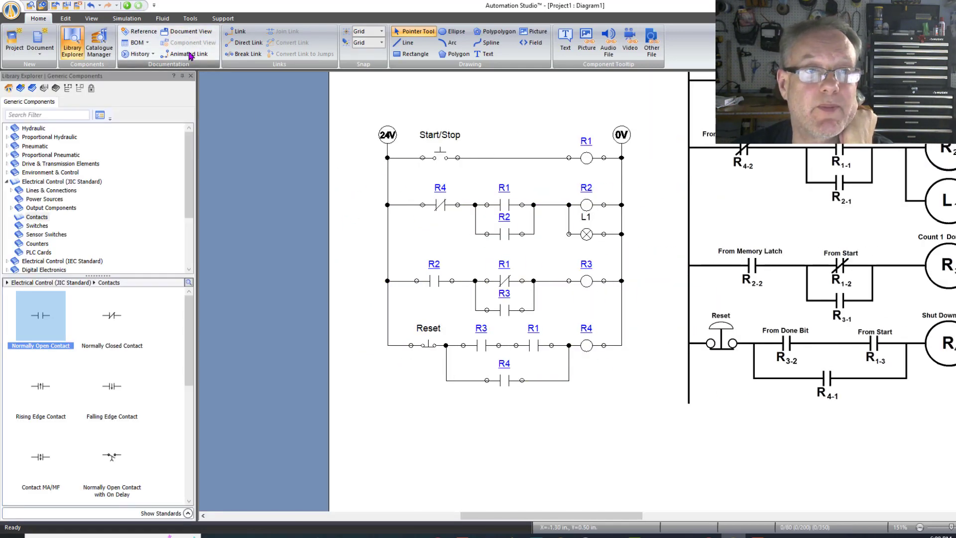
click(127, 6)
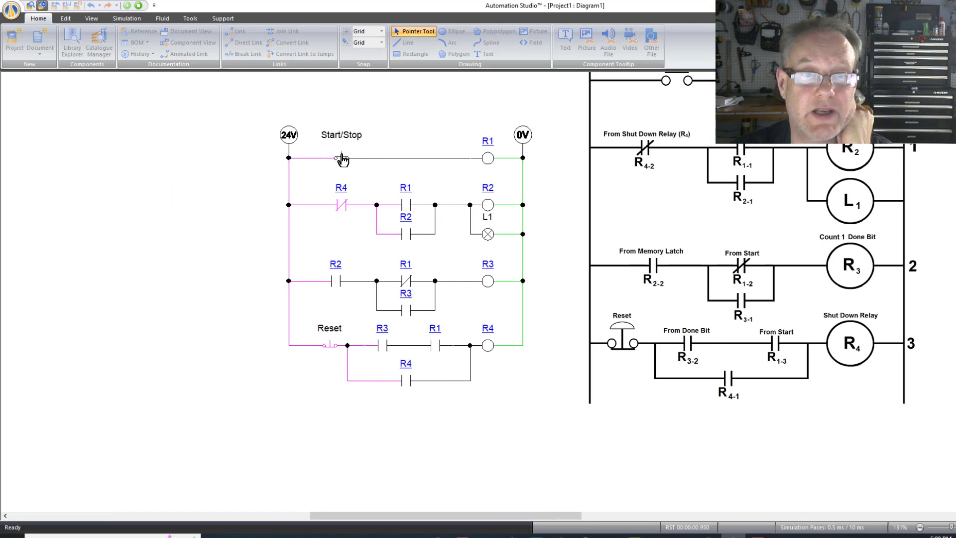
Test the start sequence by latching the Start/Stop push-button closed and releasing it again.
click(342, 157)
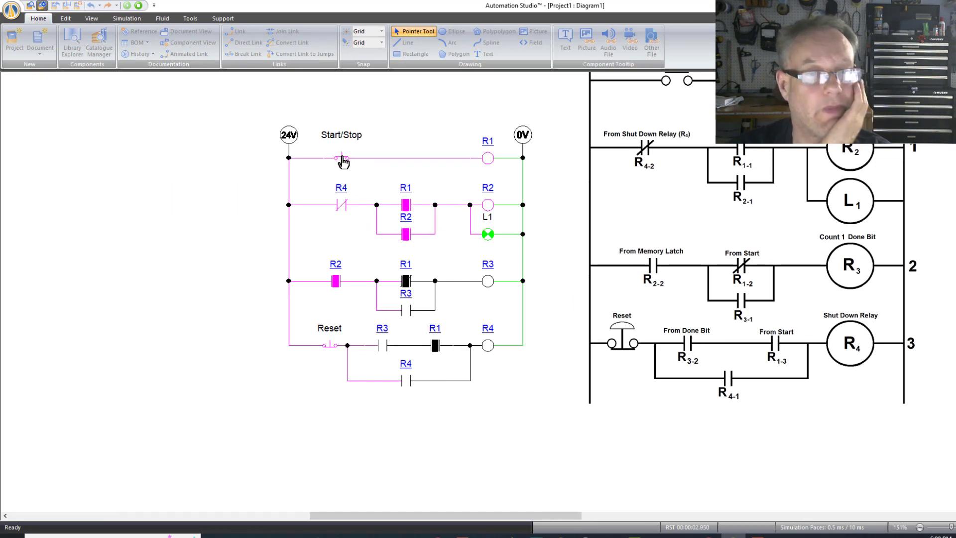
drag(343, 160, 352, 160)
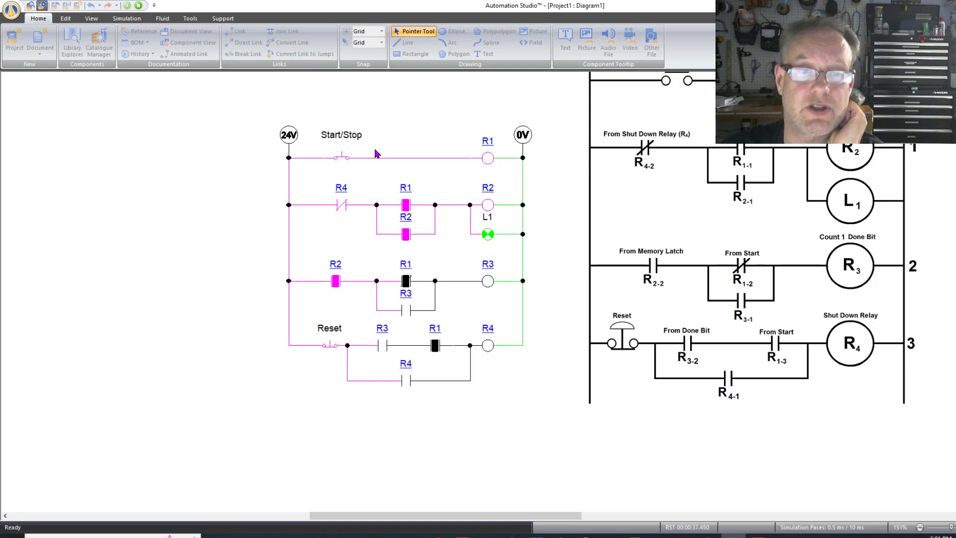
click(342, 159)
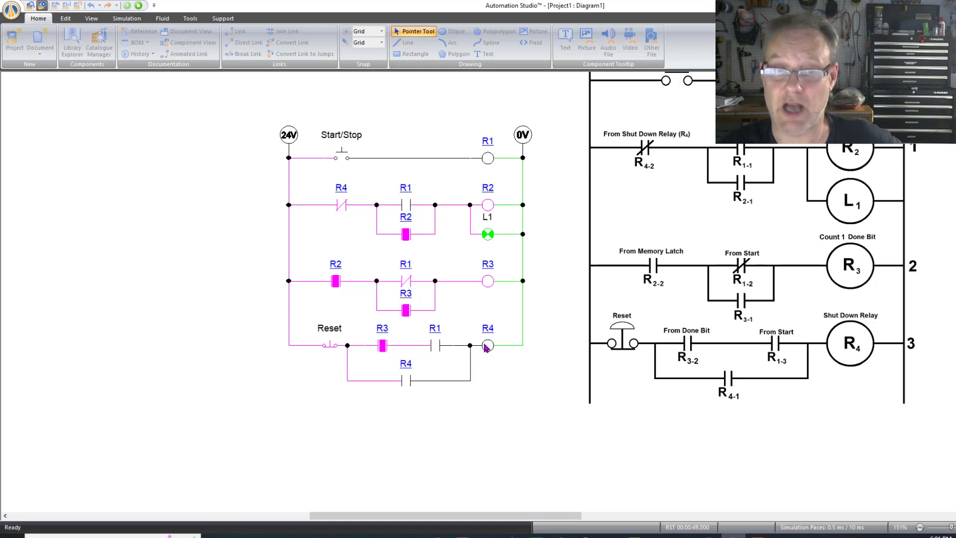
Operate Start/Stop a second time to trigger shutdown relay R4, and release its latch with Reset.
click(338, 154)
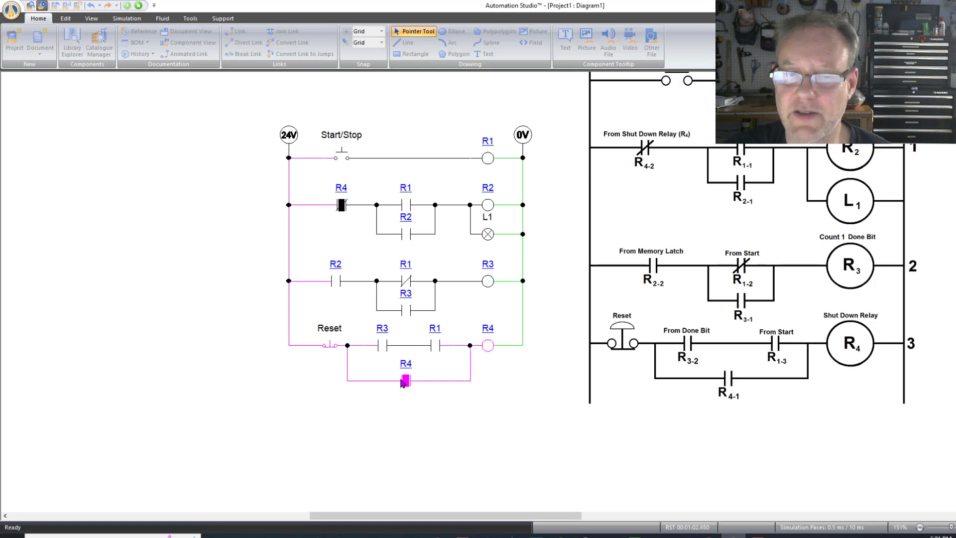
click(330, 347)
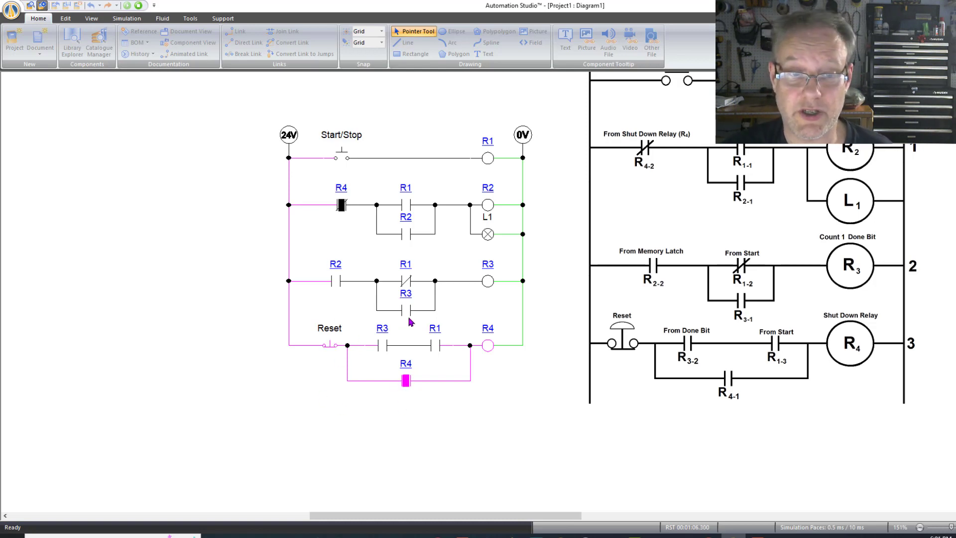
click(332, 347)
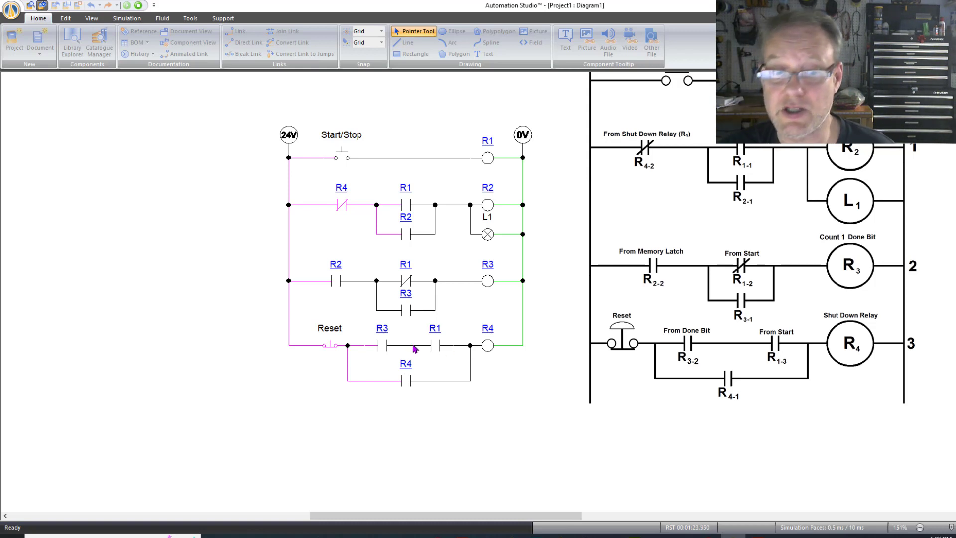
Repeat the full test cycle: hold and release Start/Stop, operate it again, and clear relay R4 with Reset.
click(342, 155)
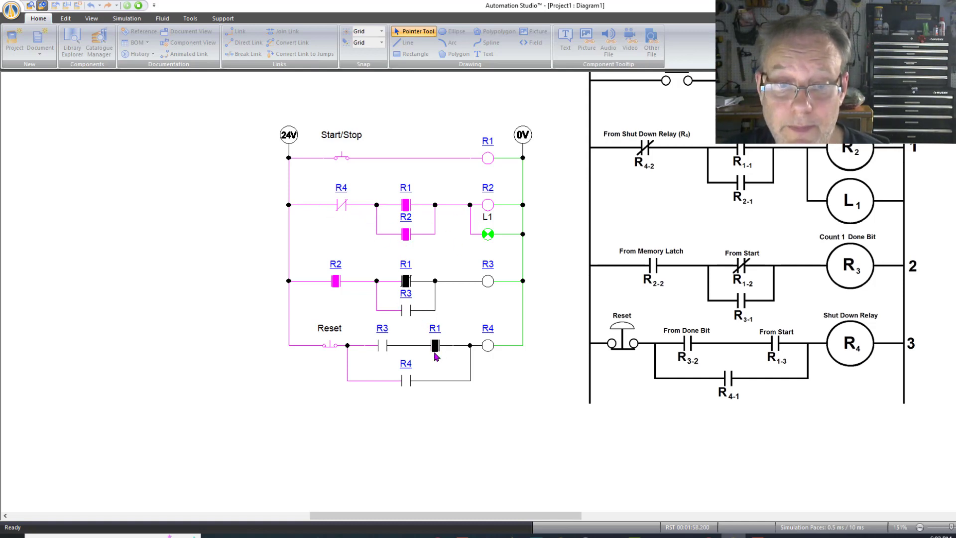
drag(346, 168, 341, 157)
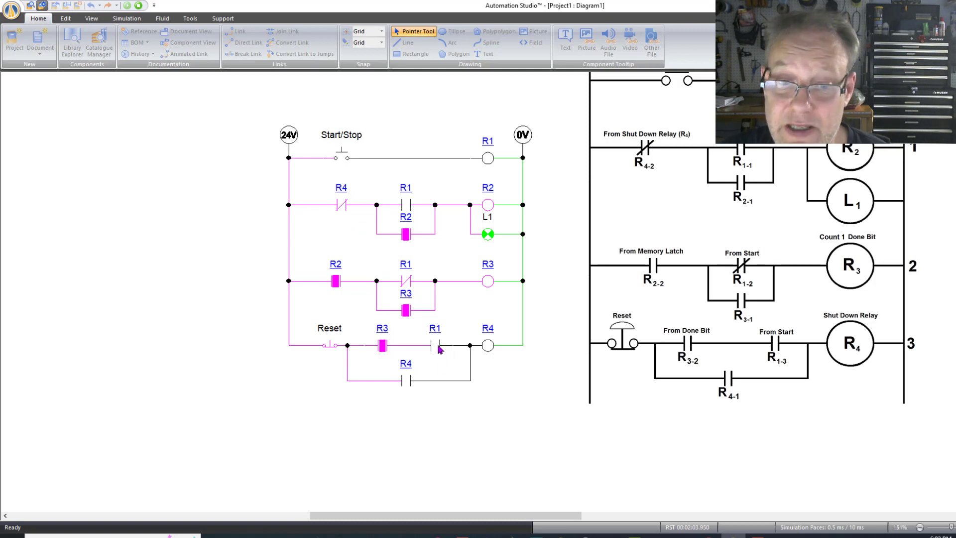
click(342, 154)
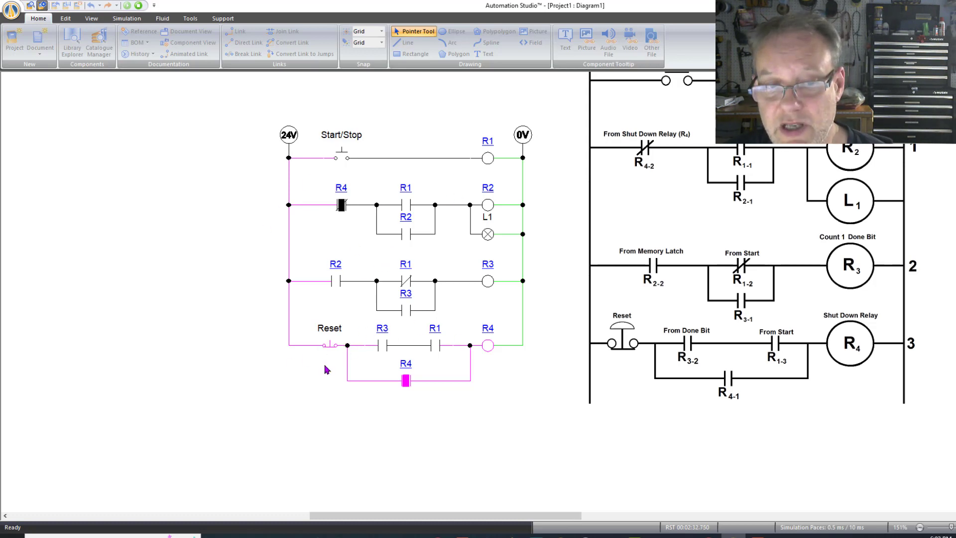
click(332, 347)
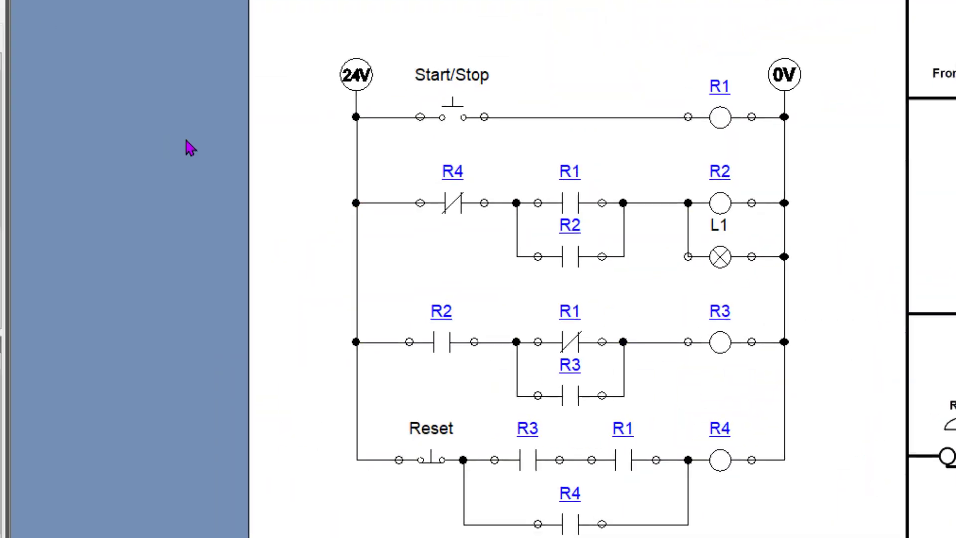
Select the 24V power symbol together with the 24V rail segments down to the R2 contact's rung.
drag(285, 27, 387, 359)
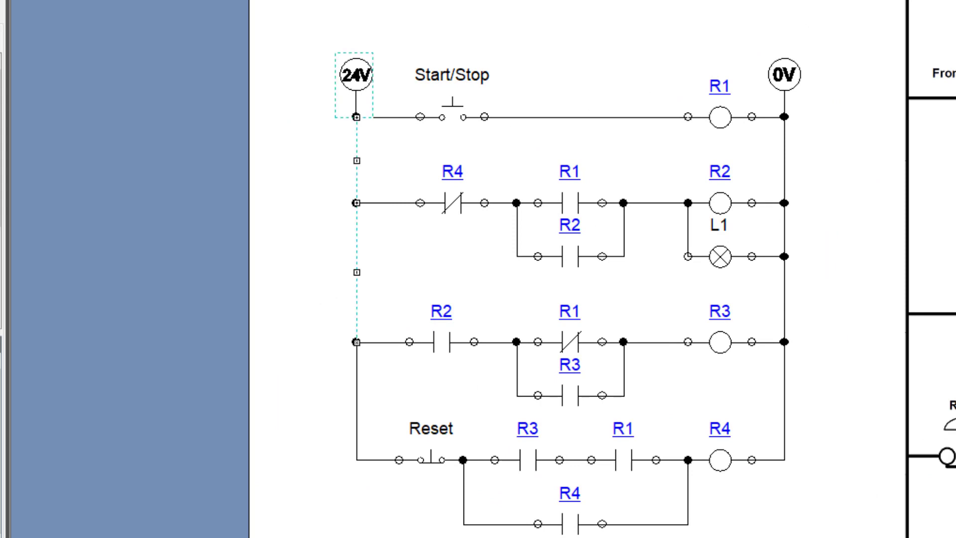